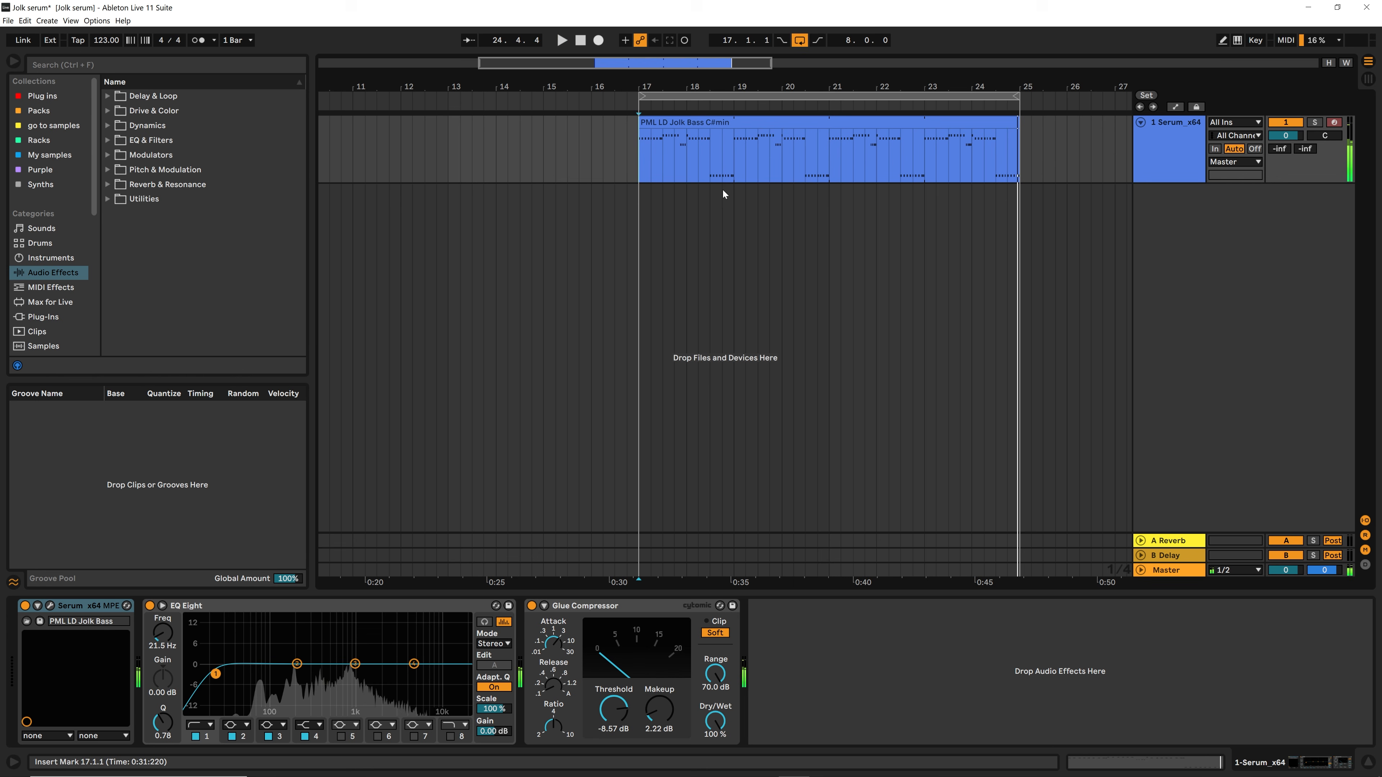
Add a MIDI track below the existing Serum track and load a new Serum_x64 instance on it.
drag(729, 87, 802, 183)
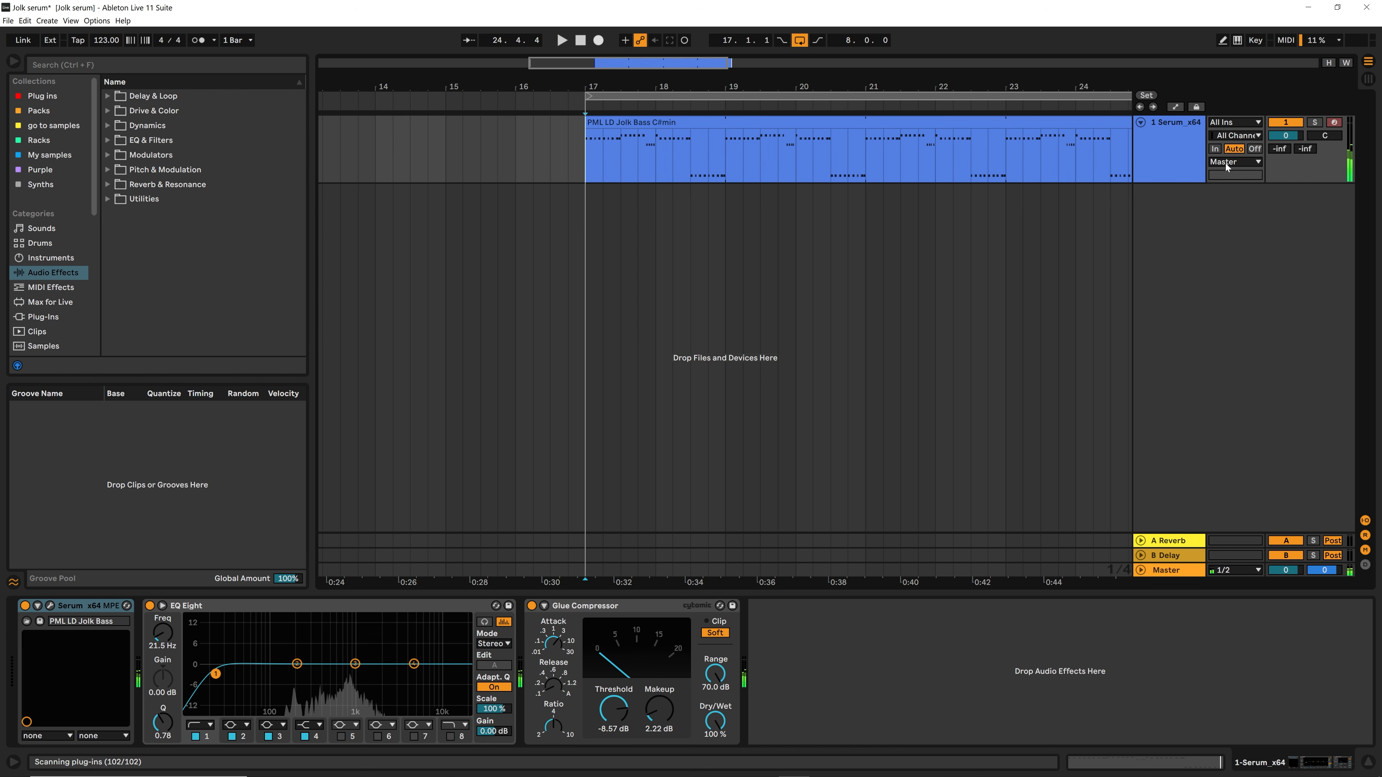
click(1168, 157)
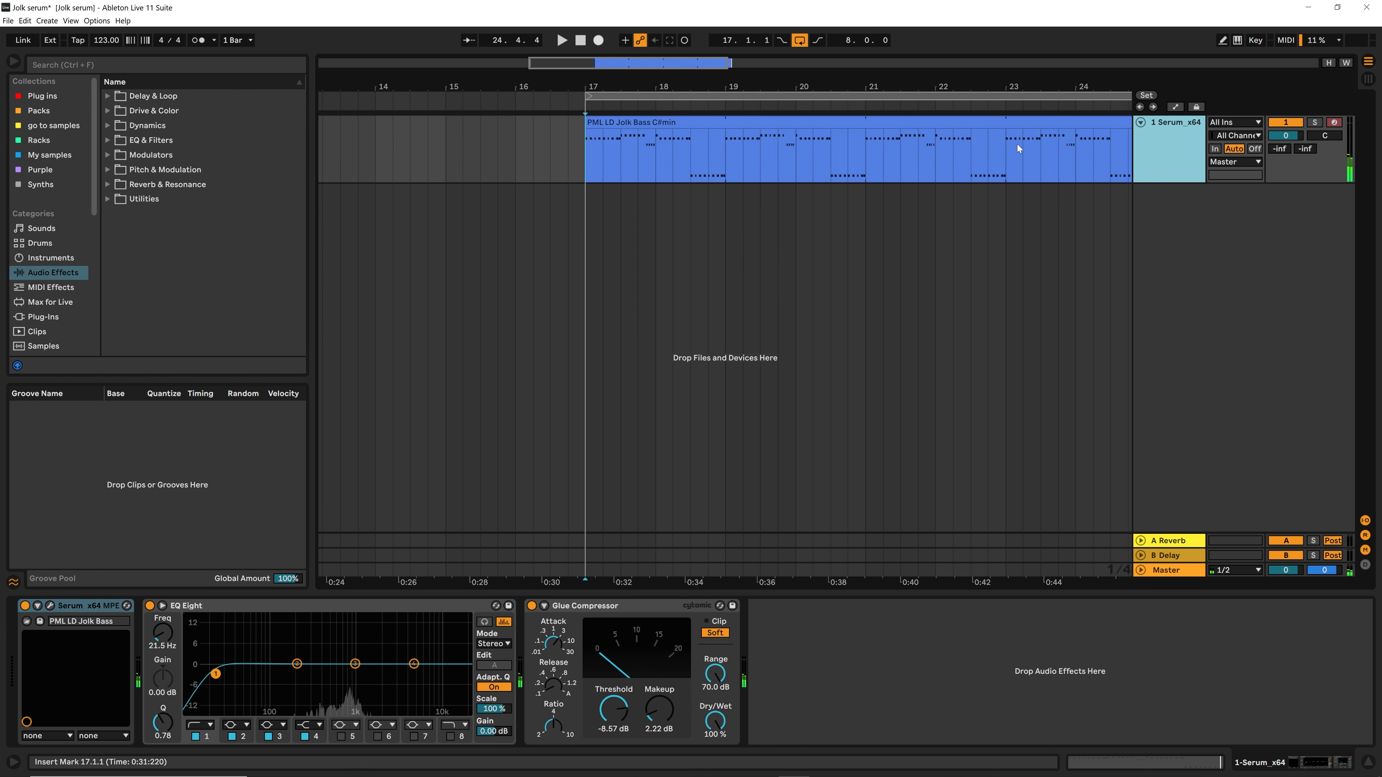
drag(987, 84, 904, 77)
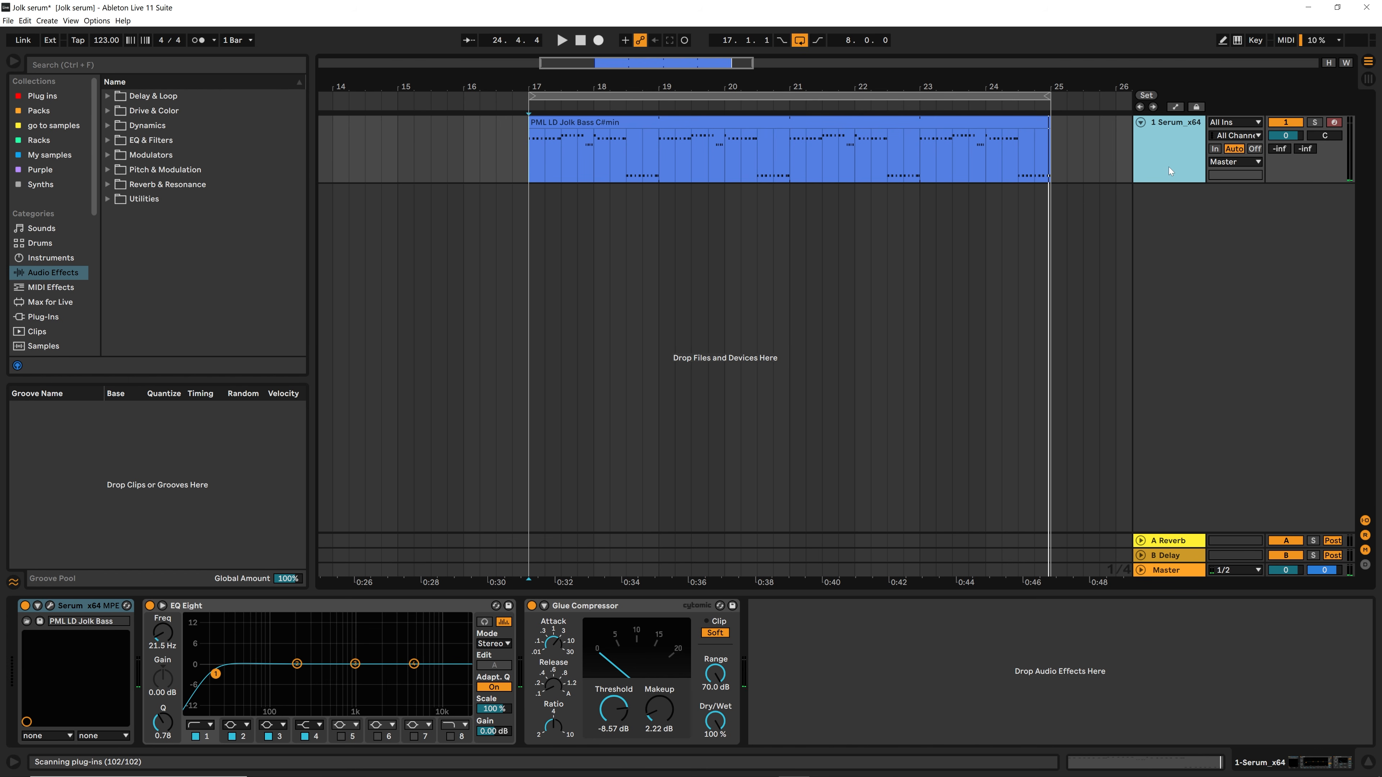
key(ctrl+shift+t)
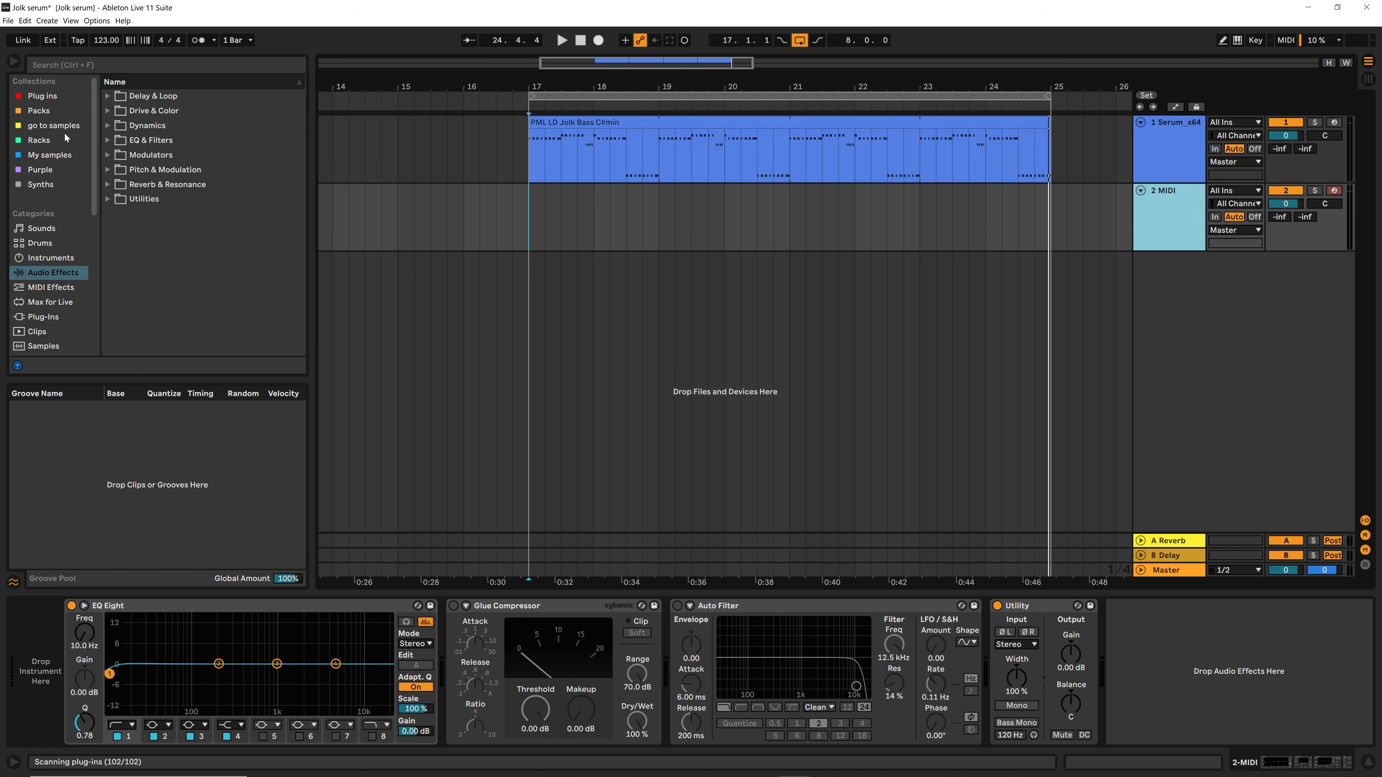
click(41, 184)
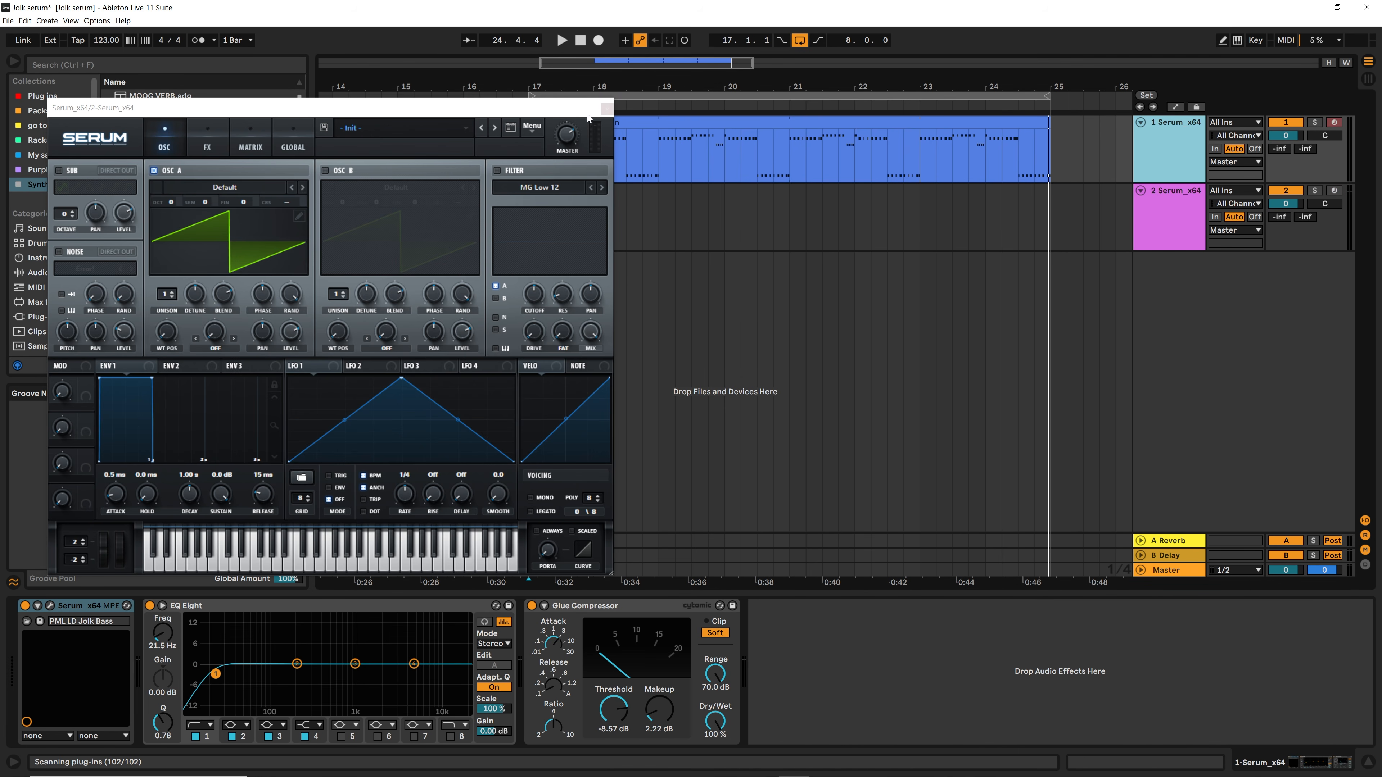
drag(587, 111, 1026, 125)
Load the PML LD Jolk Bass preset from the PML Melodic Techno Dimentions folder into the new Serum and close its window.
click(852, 139)
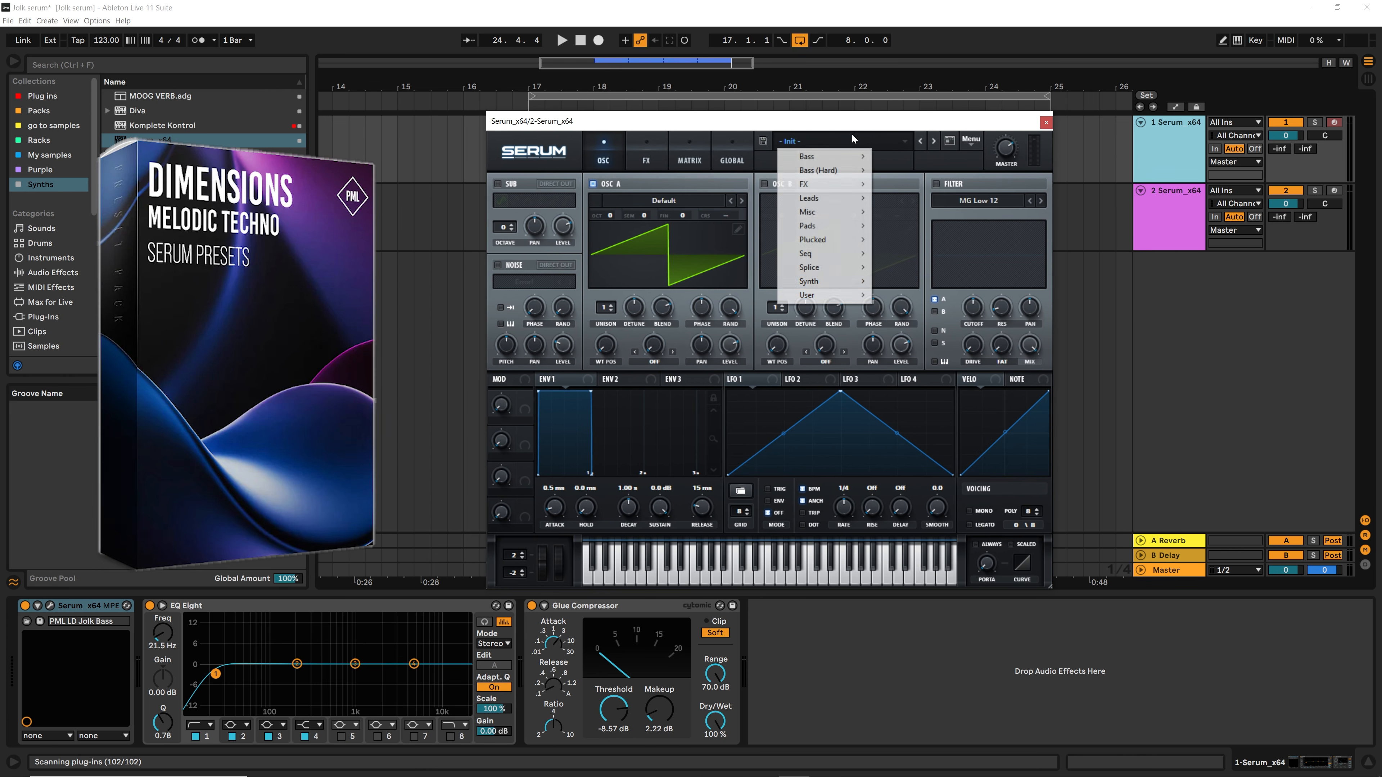
mouse_move(838, 294)
mouse_move(945, 416)
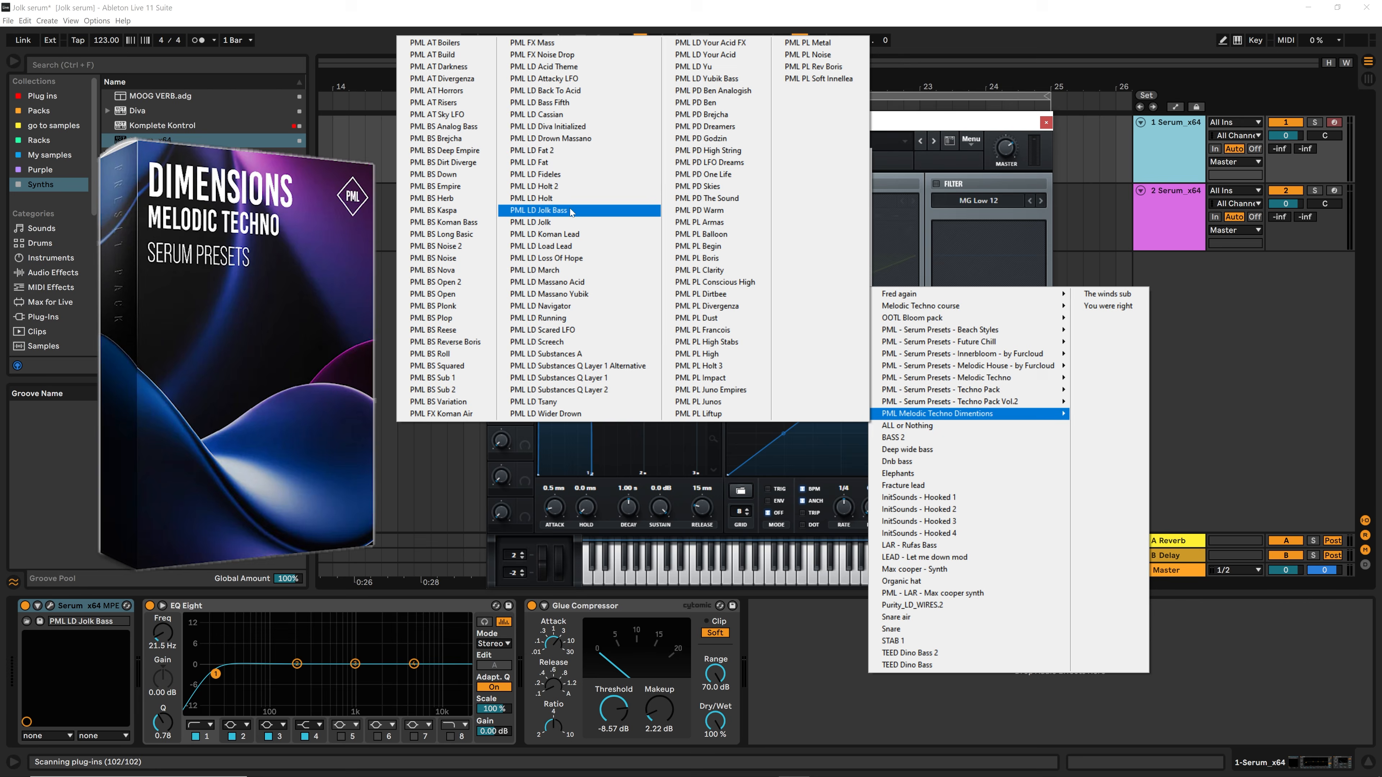
click(555, 210)
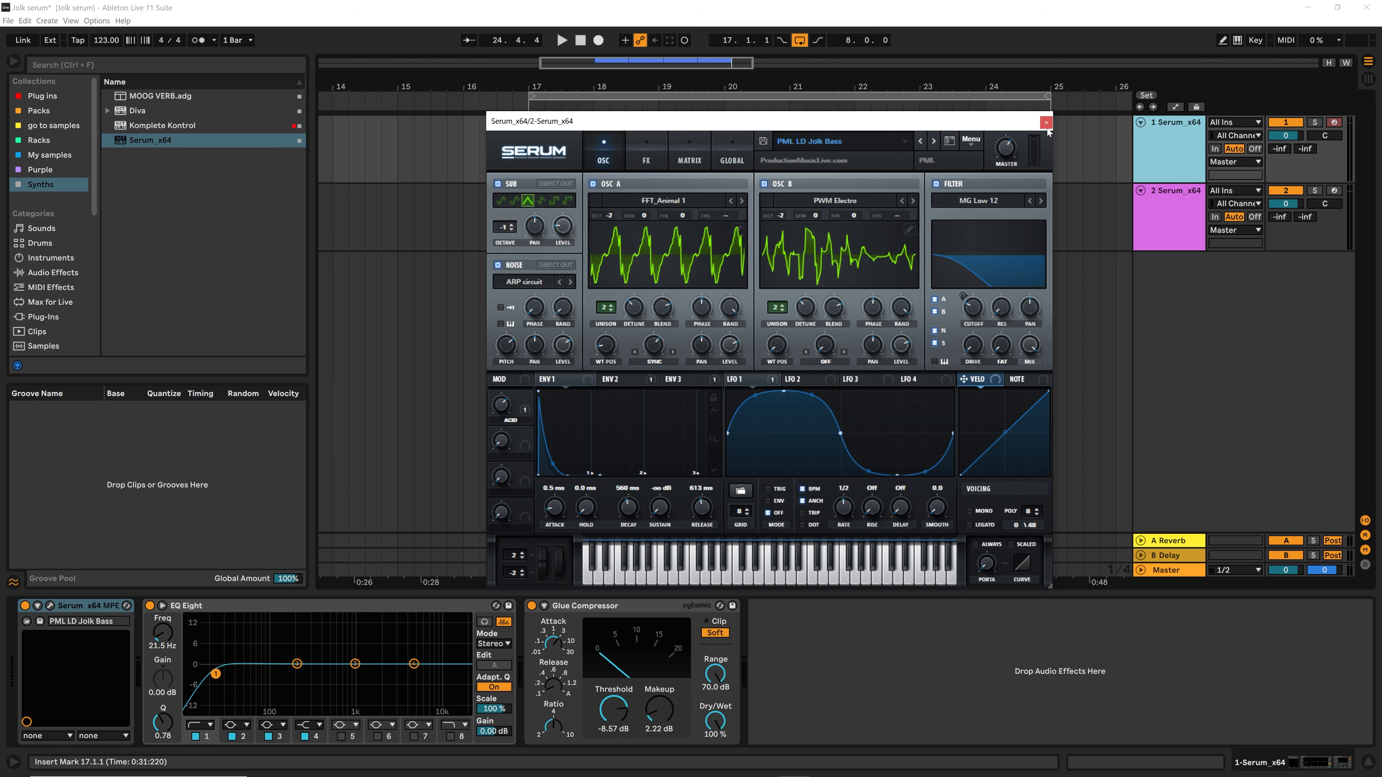
click(1045, 122)
Copy the PML LD Jolk Bass C#min clip to the second track at bar 17 and audition it soloed.
click(660, 122)
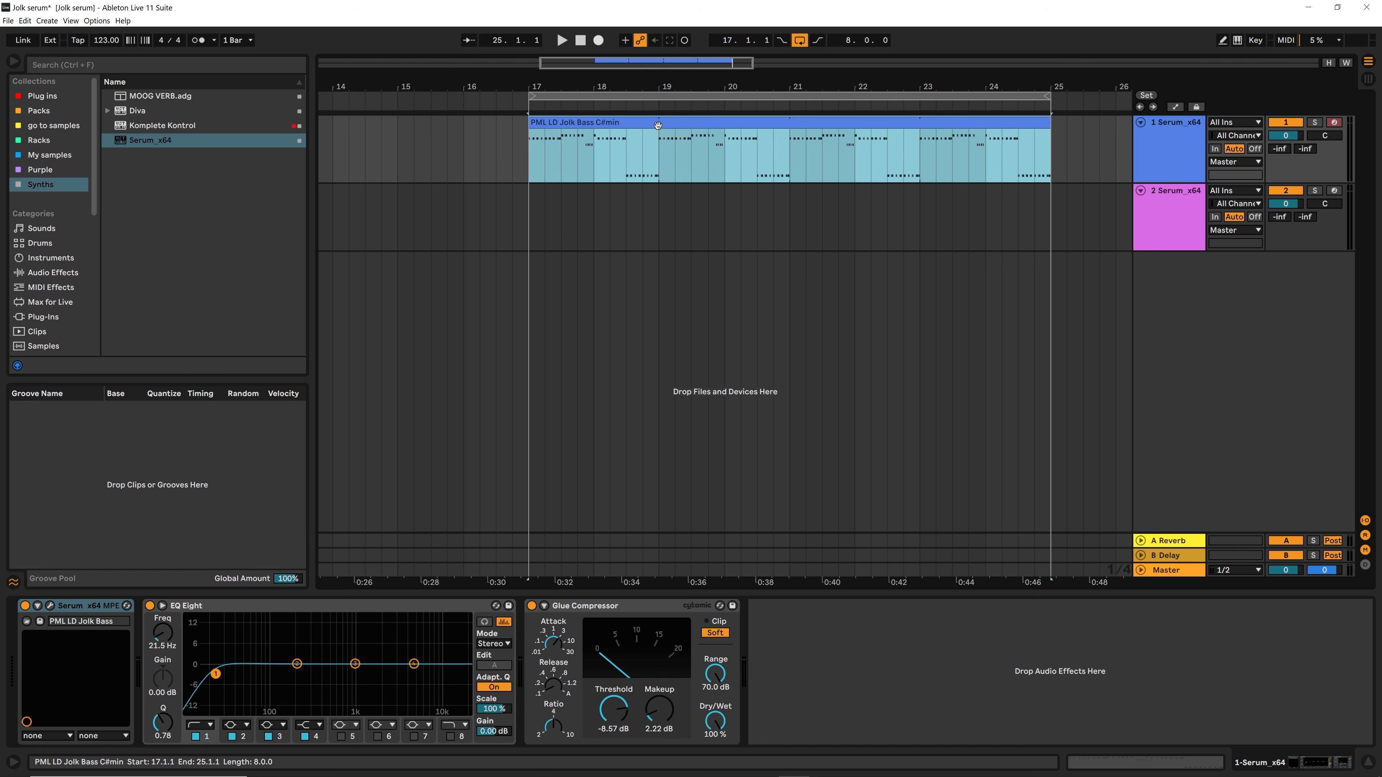
drag(658, 125, 670, 217)
key(space)
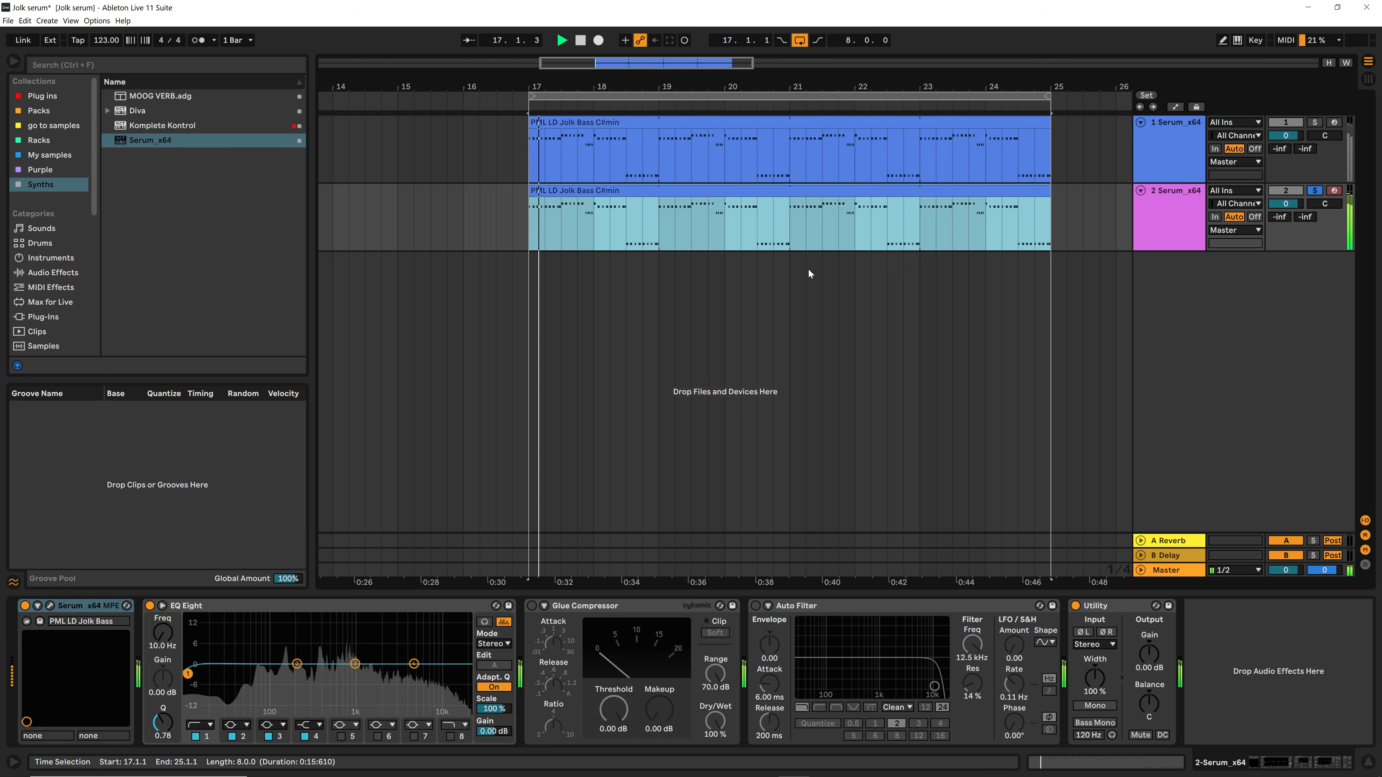
Place the Serum windows of both tracks side by side and reset the second track's Serum to its init preset.
click(50, 605)
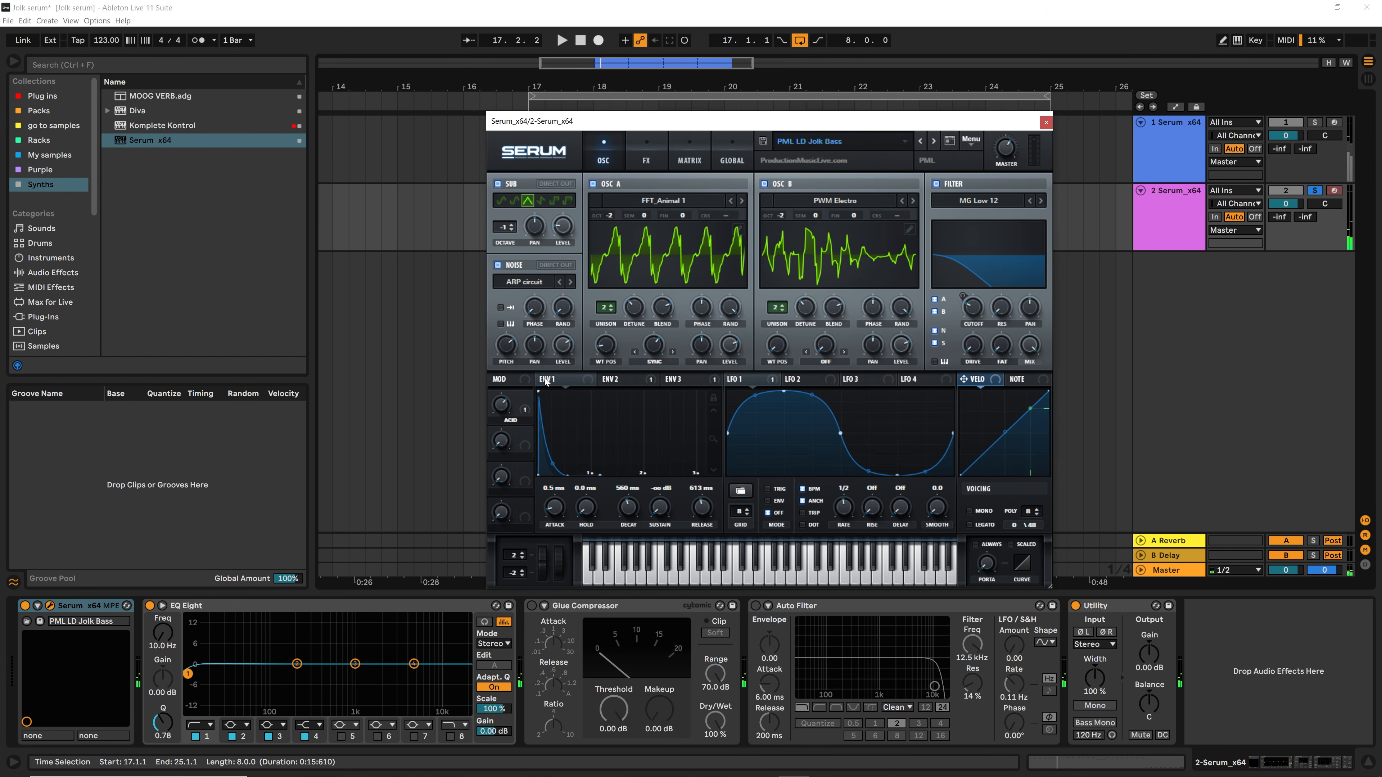
click(1046, 122)
click(1181, 153)
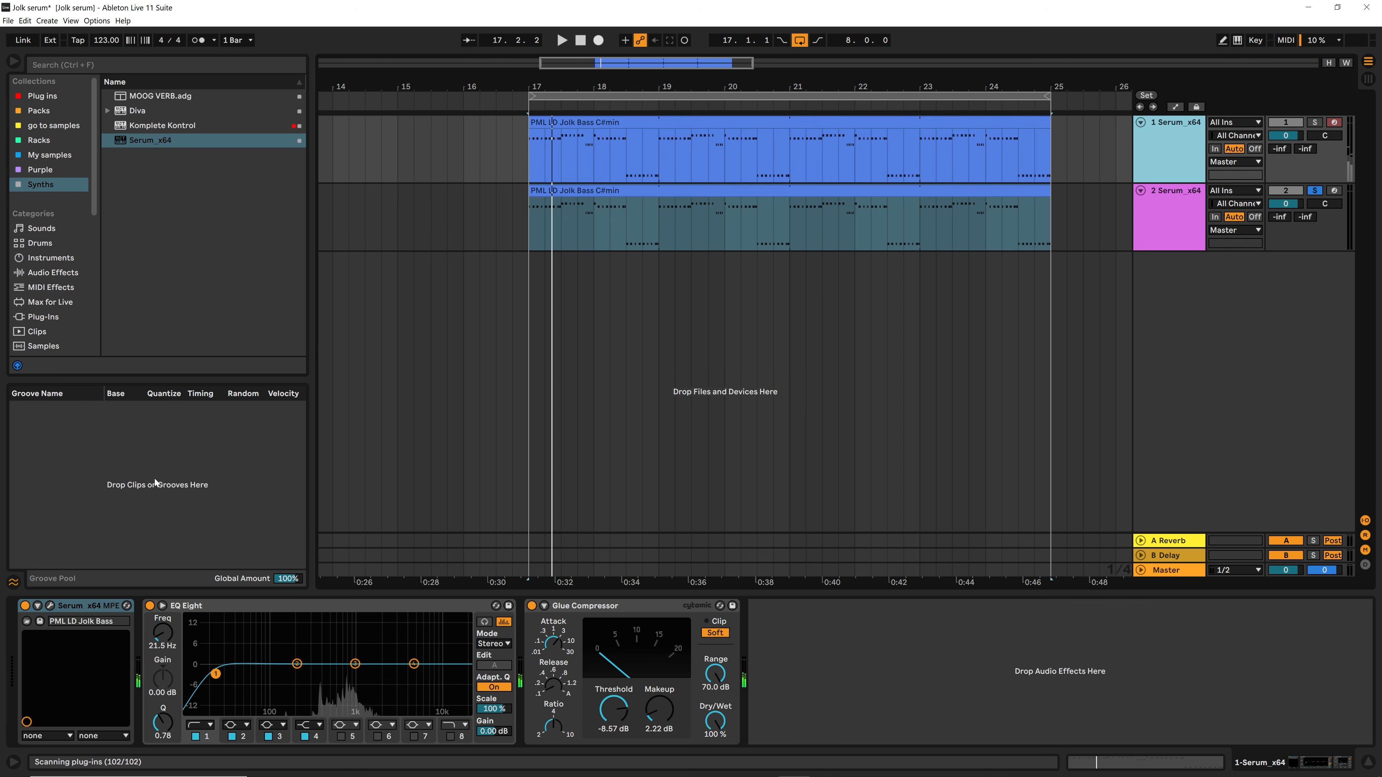
click(50, 606)
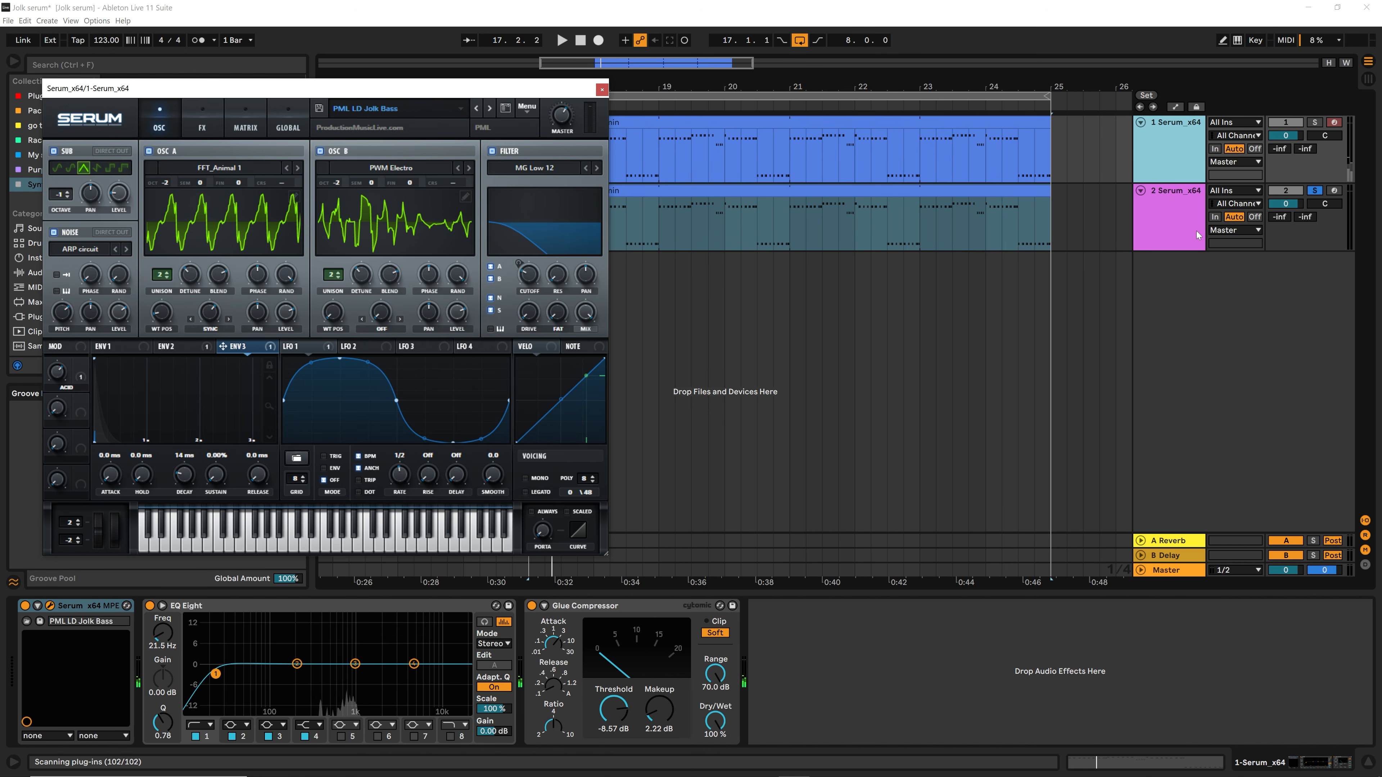
click(1198, 235)
click(49, 606)
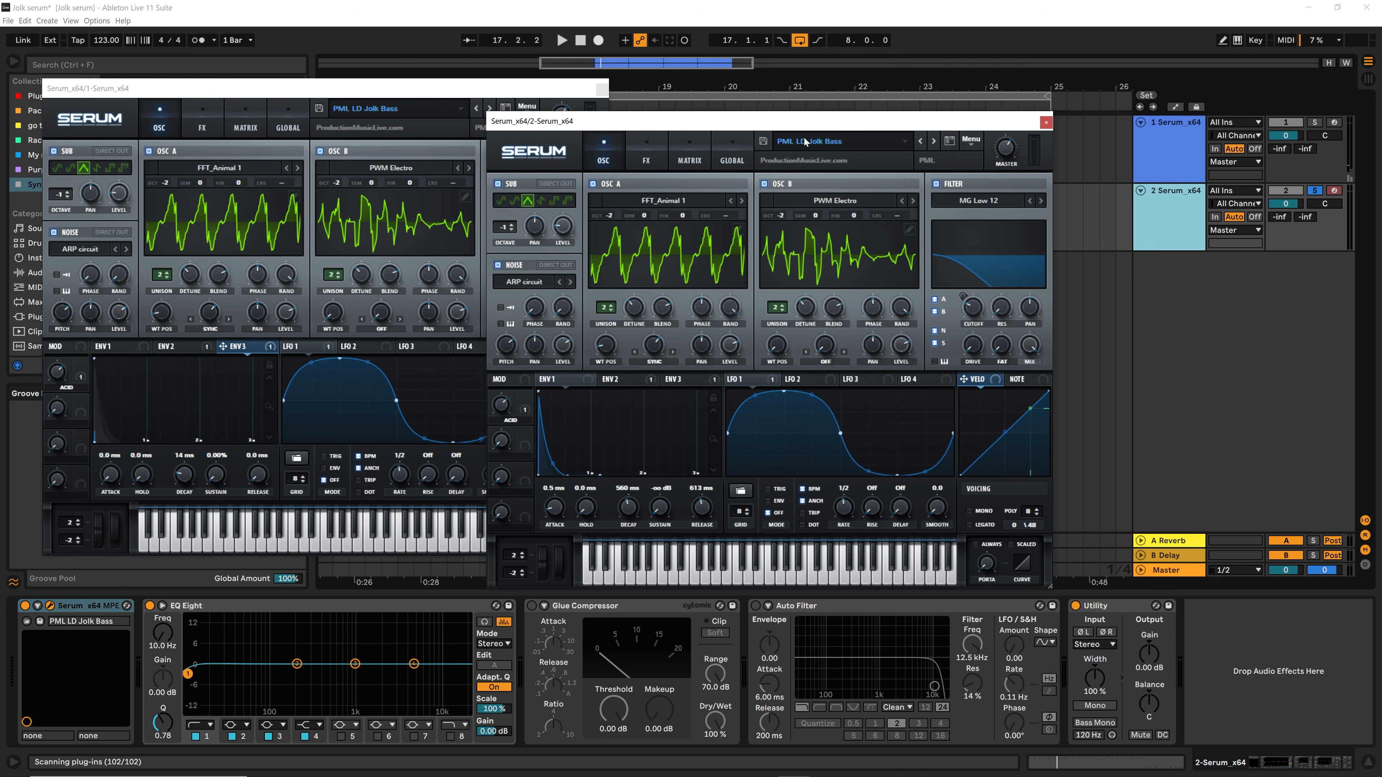
drag(792, 130, 933, 101)
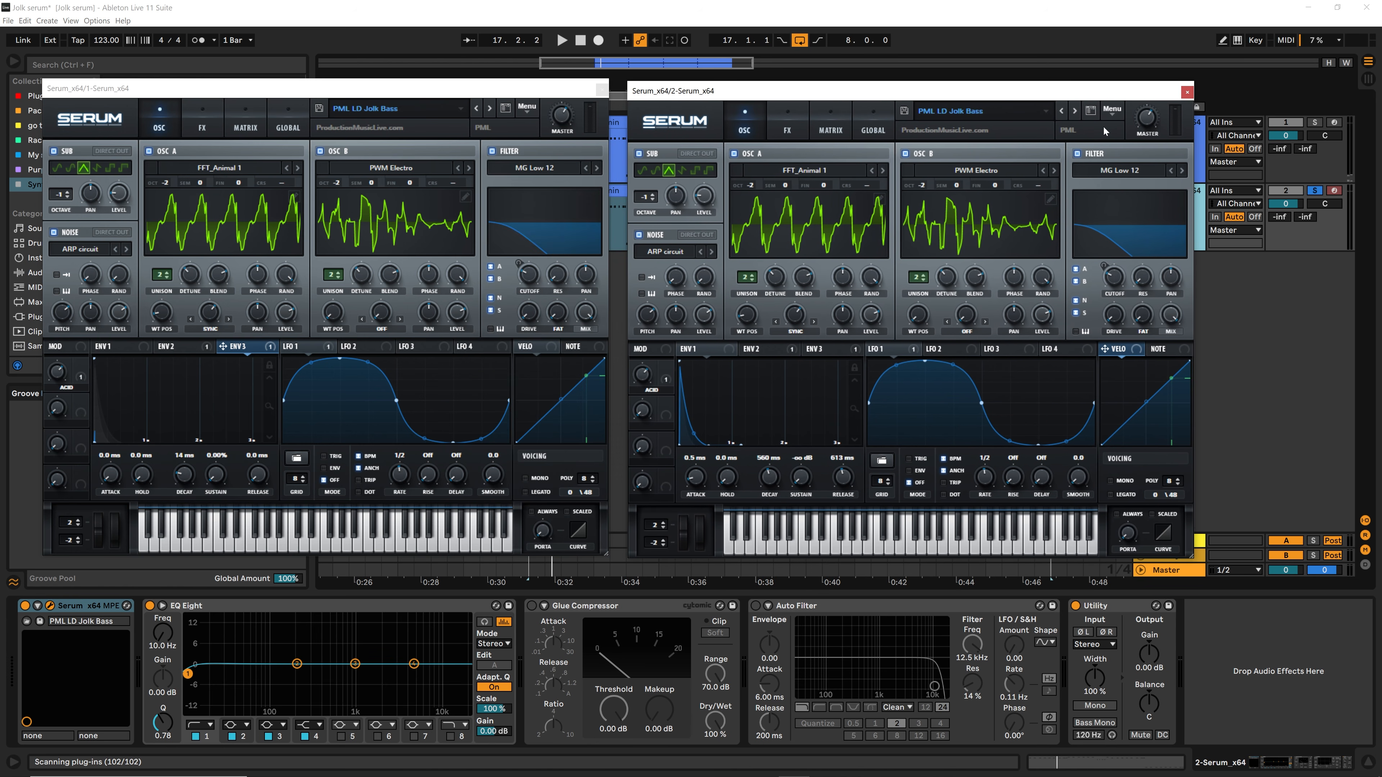
click(1110, 111)
click(1132, 191)
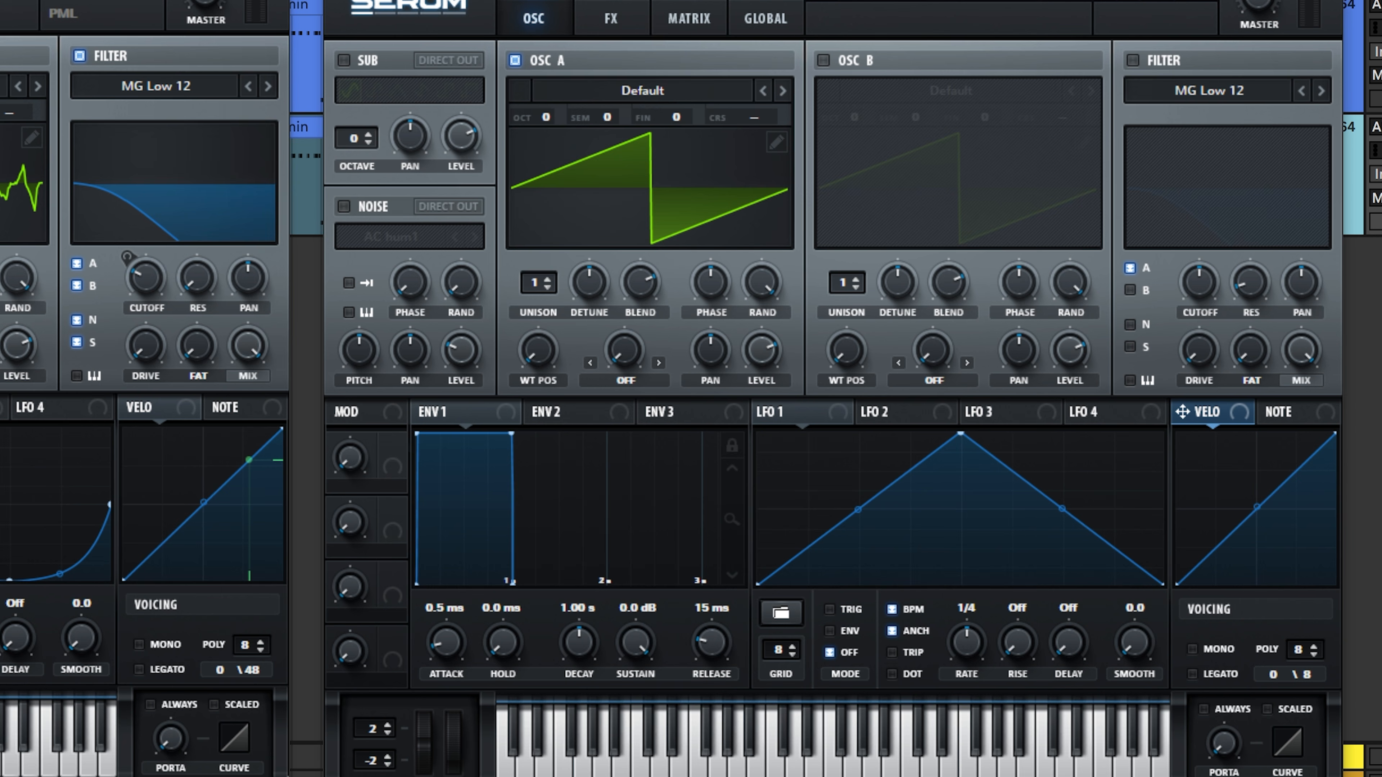
Load the digital FFT_Animal 1 wavetable into oscillator A of the second Serum and raise its wavetable position slightly.
click(621, 100)
mouse_move(590, 117)
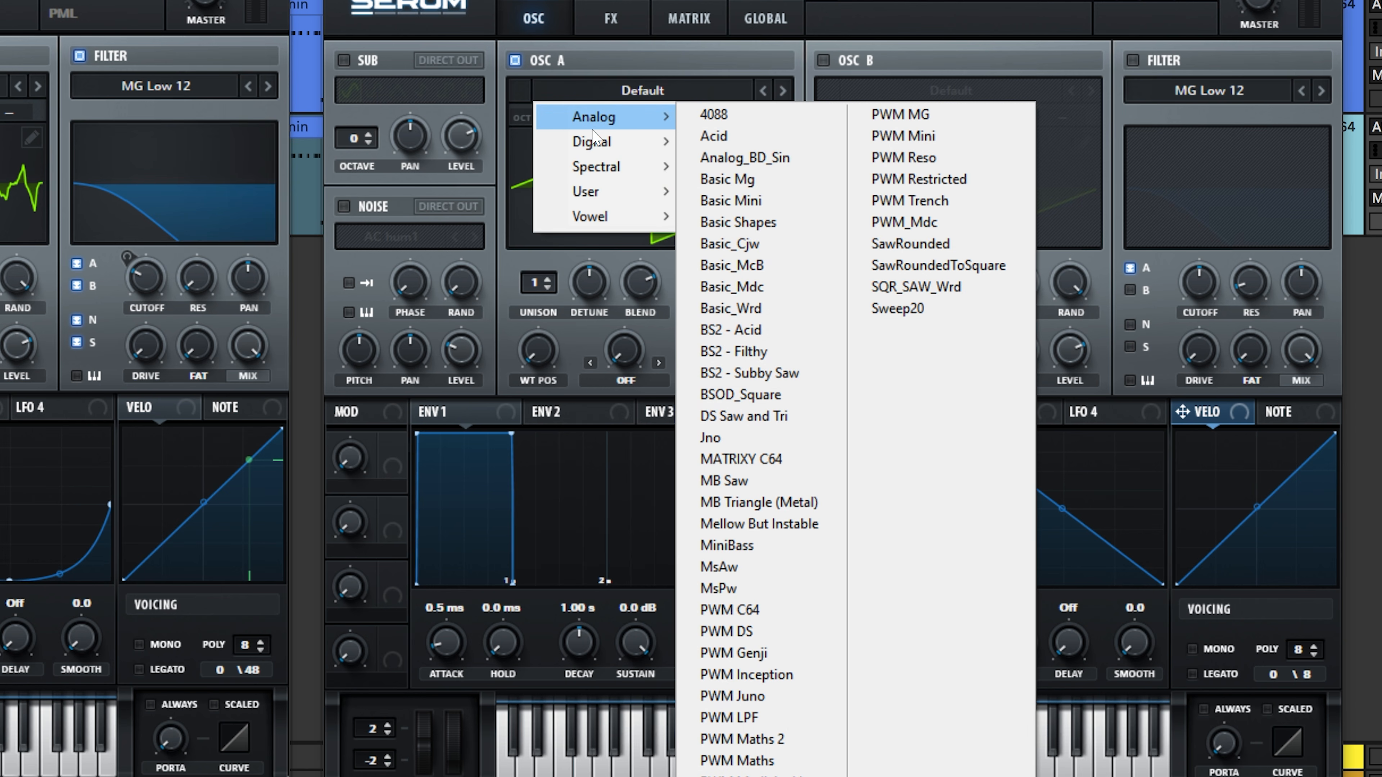
mouse_move(598, 141)
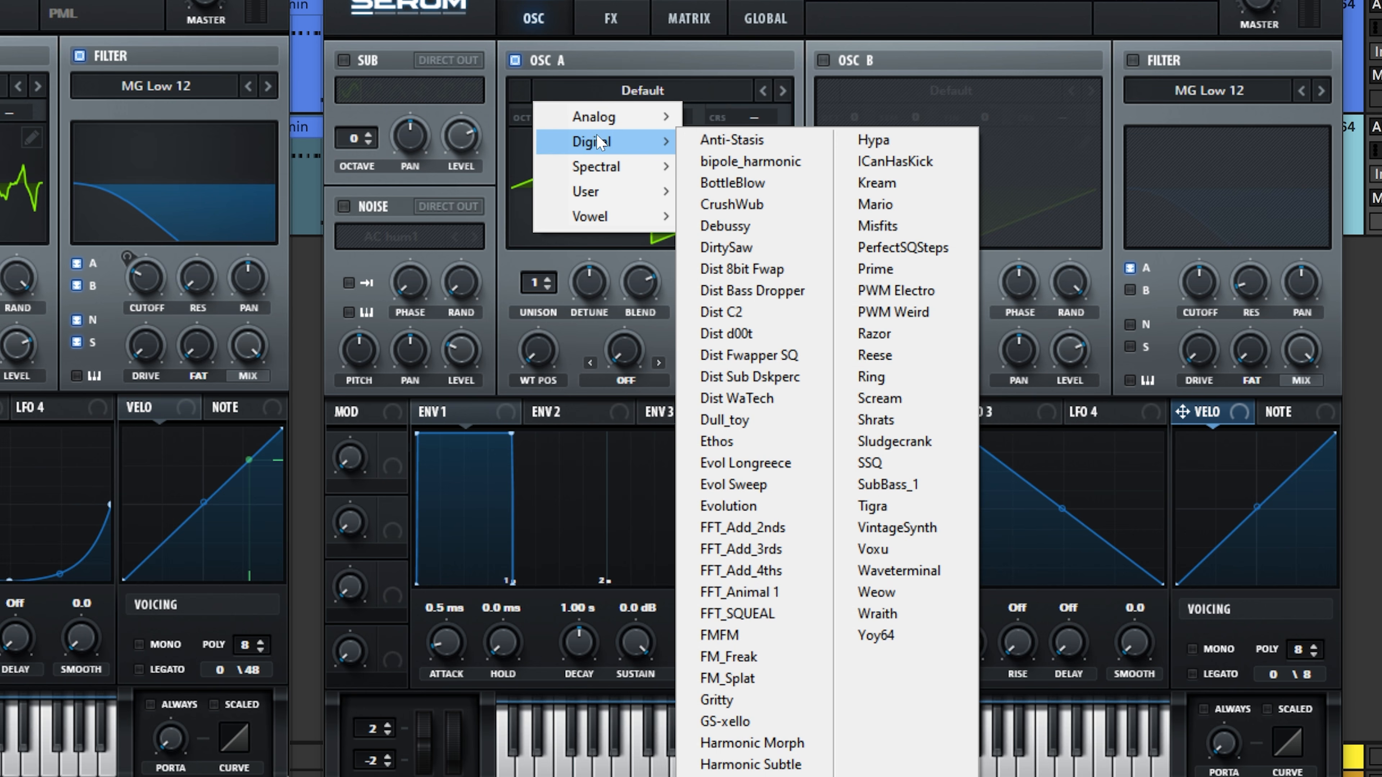
click(769, 596)
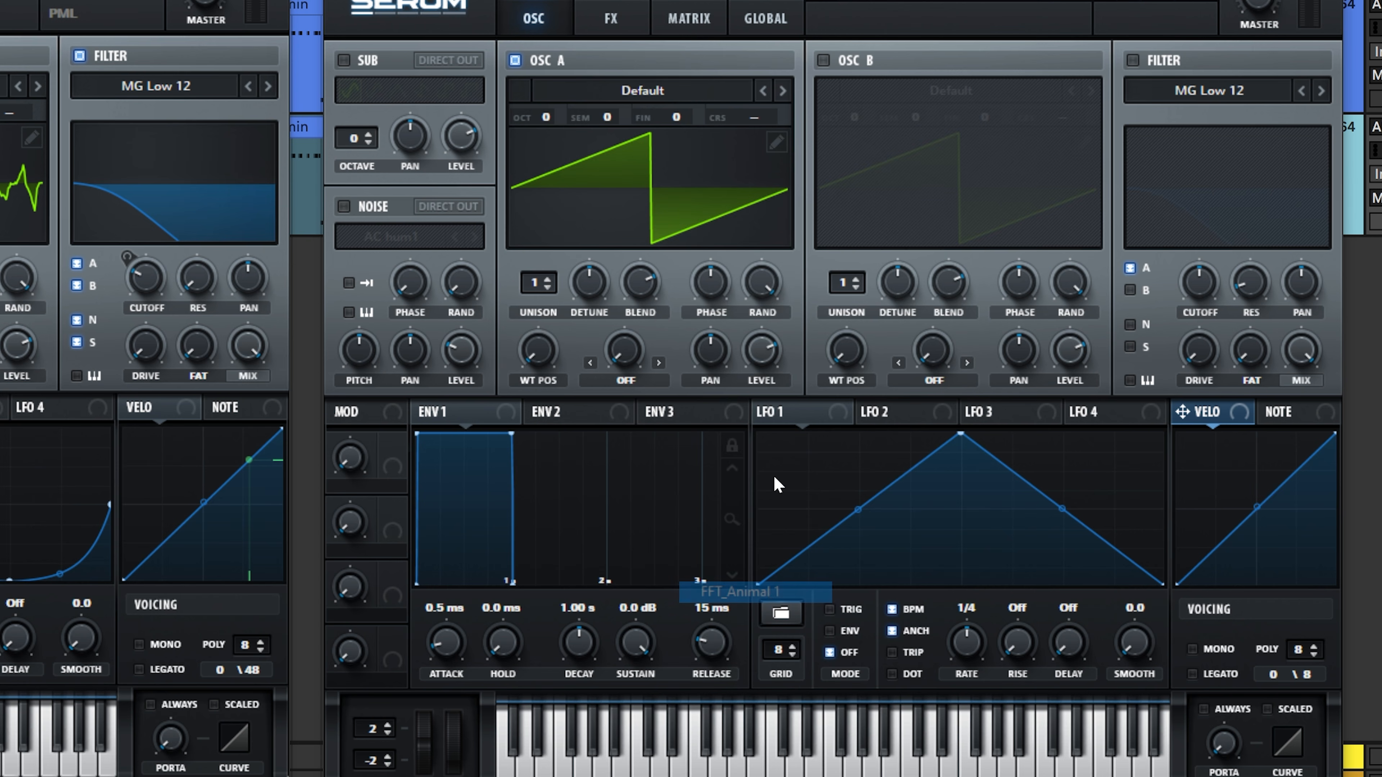
drag(540, 353, 550, 333)
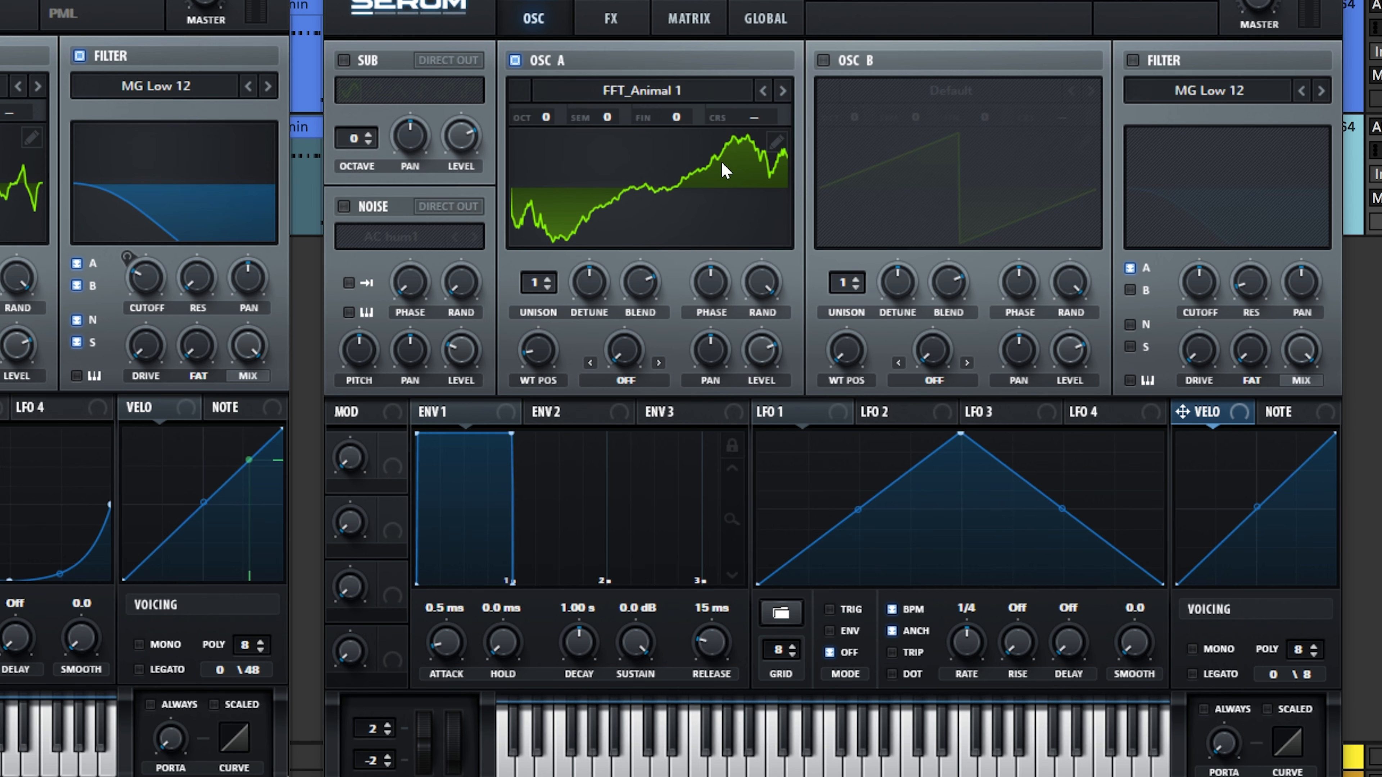
Set oscillator A's warp mode to Sync (No Window) and raise the sync amount to a little past the midpoint.
click(626, 380)
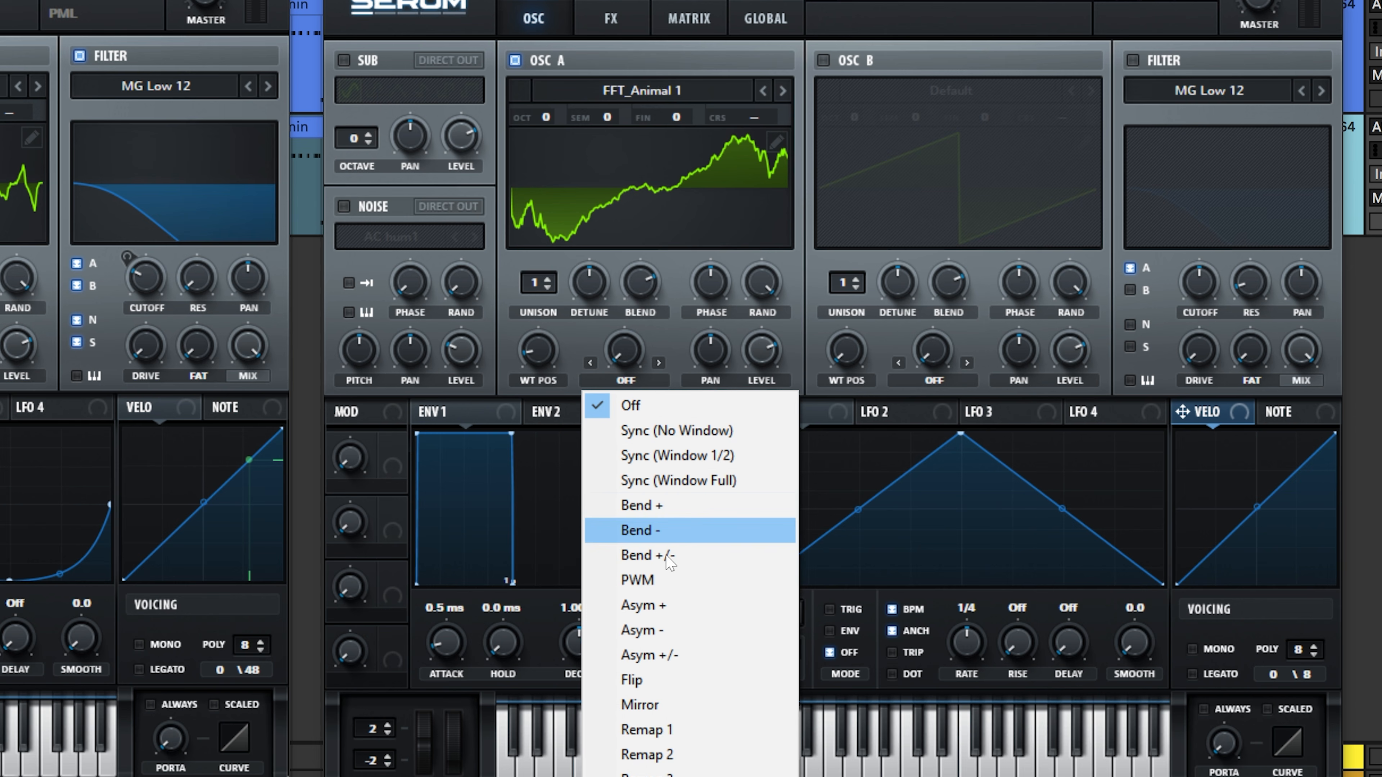
click(677, 434)
drag(620, 340, 653, 194)
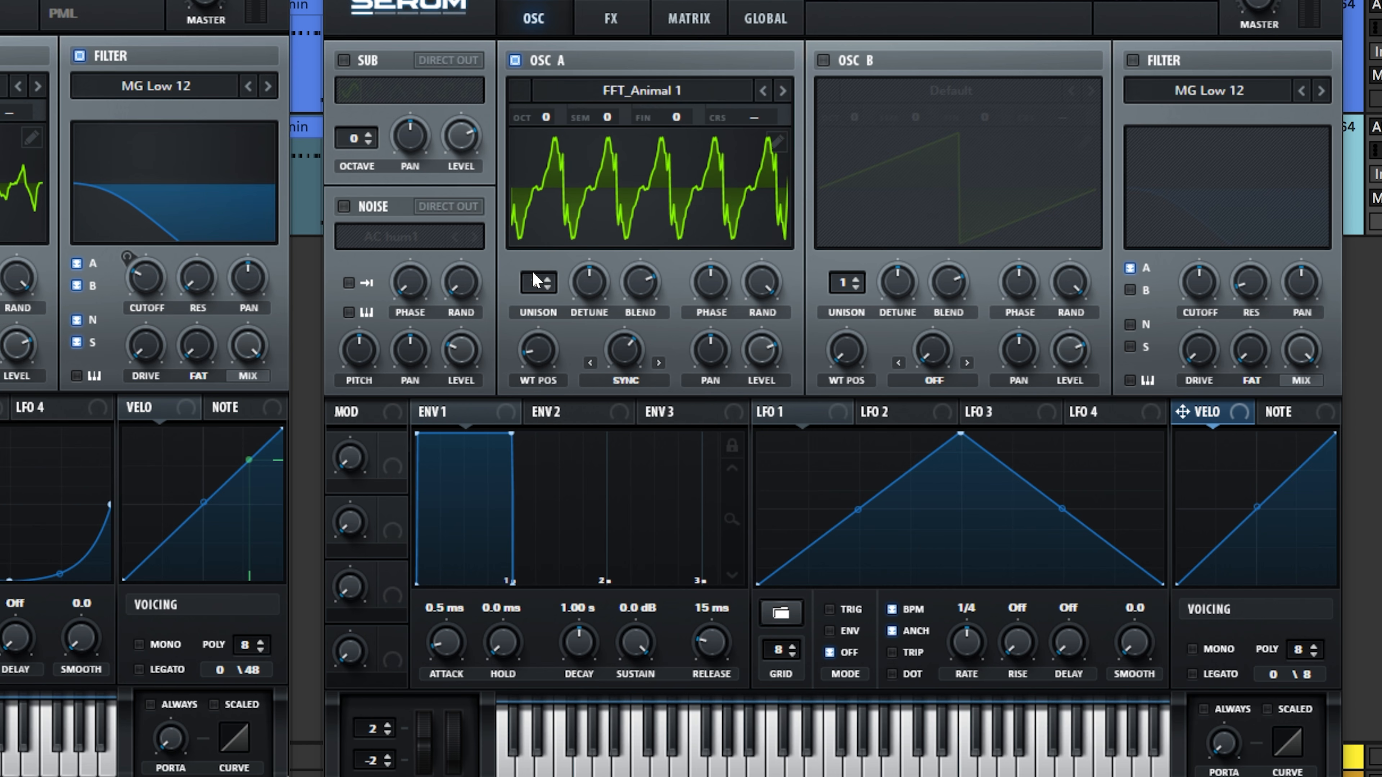
Set oscillator A to 2 unison voices with reduced detune and octave -2, and enable the MG Low 12 filter.
drag(525, 286, 589, 334)
click(1133, 60)
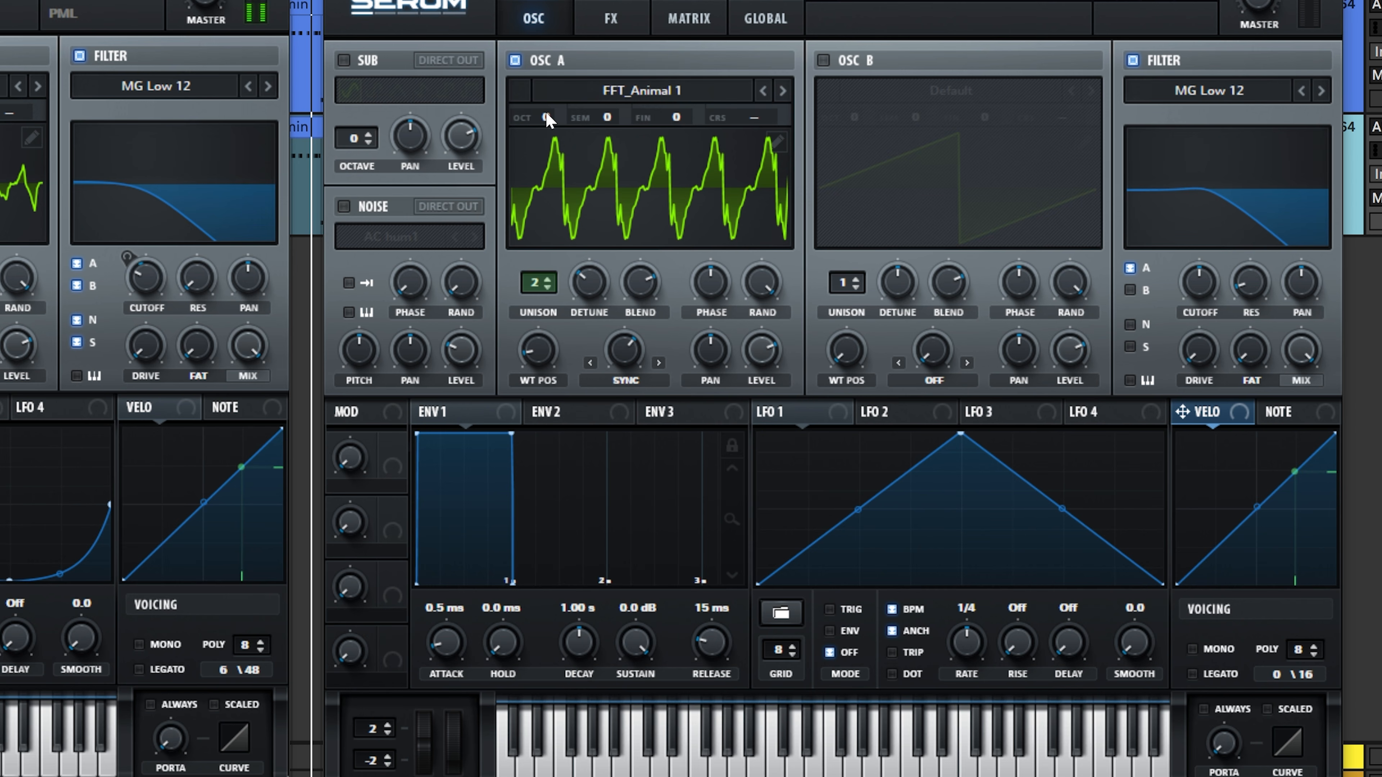
drag(546, 113, 552, 160)
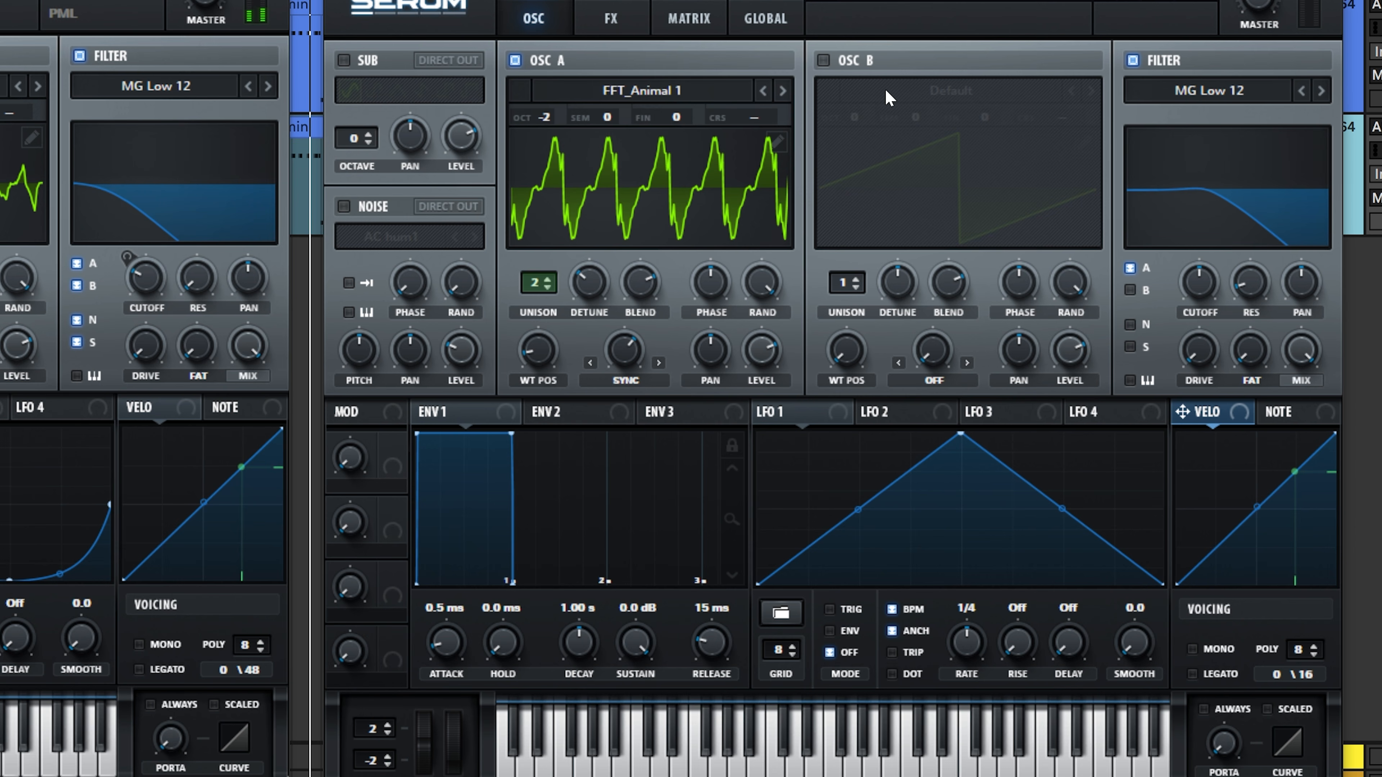
Enable oscillator B and load the digital PWM Electro wavetable into it.
click(823, 59)
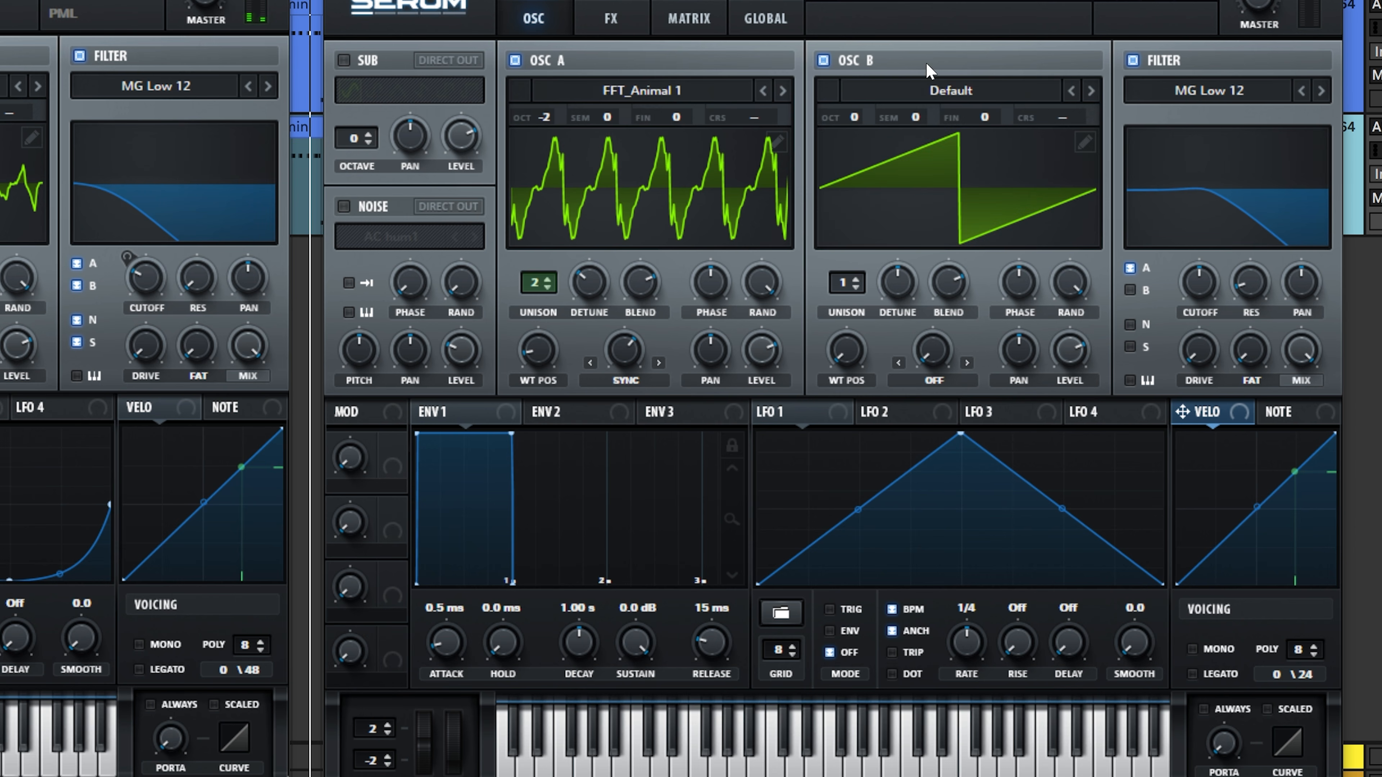
click(937, 93)
mouse_move(914, 149)
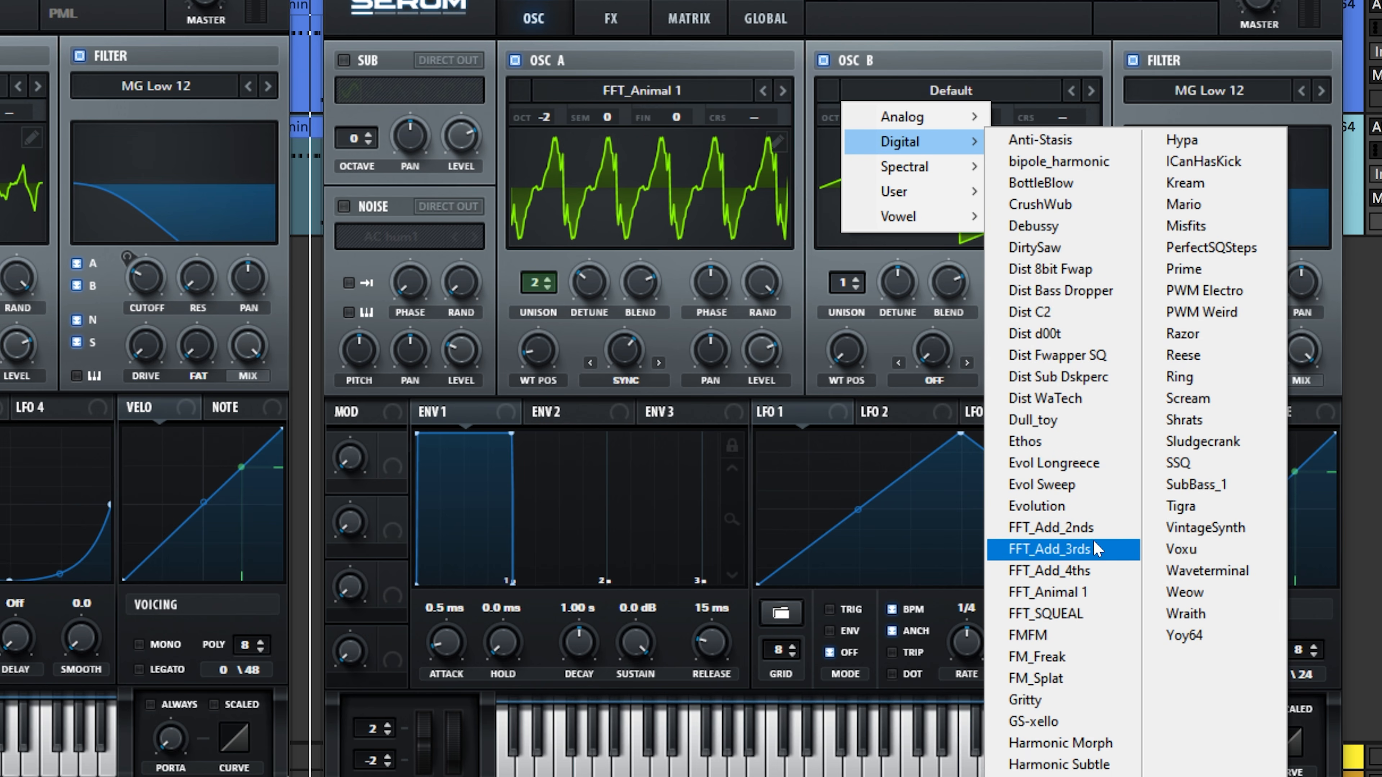
click(1211, 294)
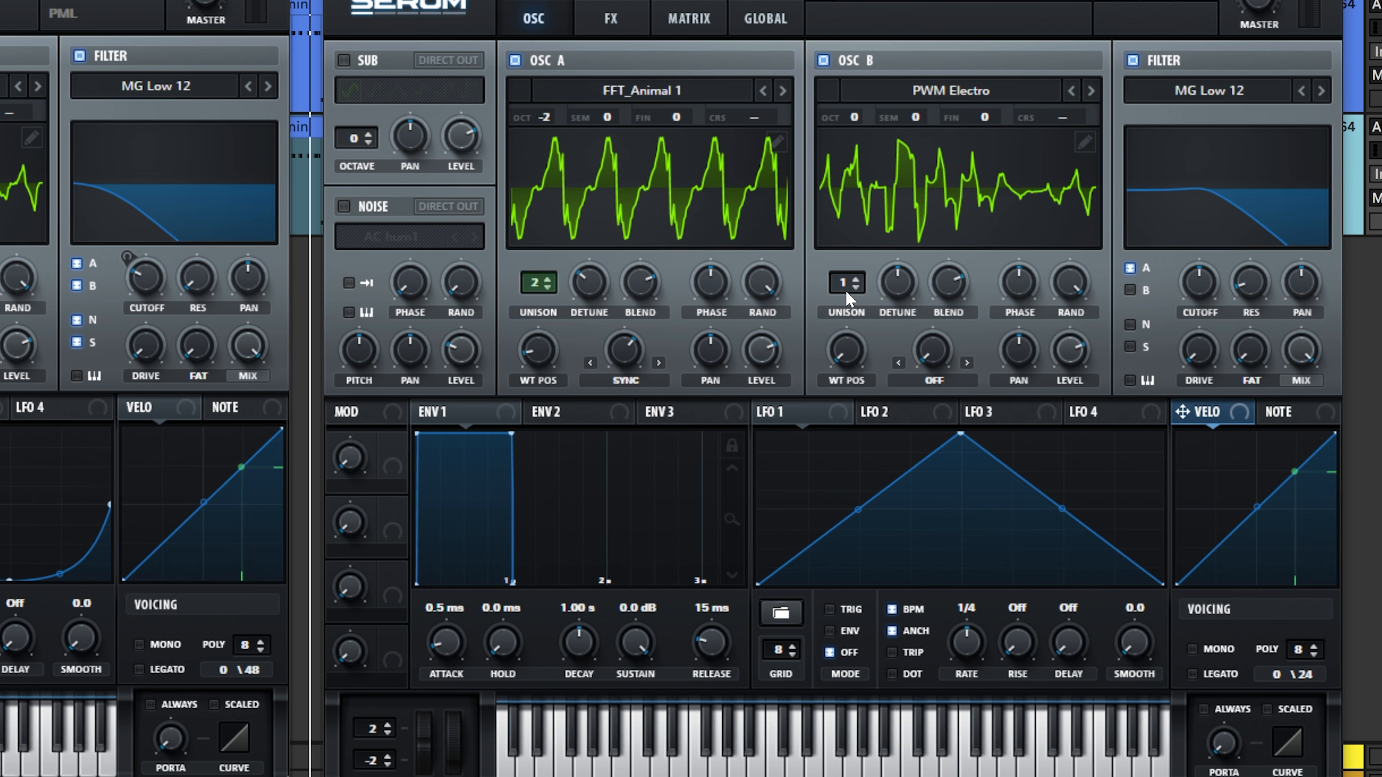
Set oscillator B to 2 unison voices with reduced detune and octave -2, and route it through the filter.
drag(846, 290, 905, 330)
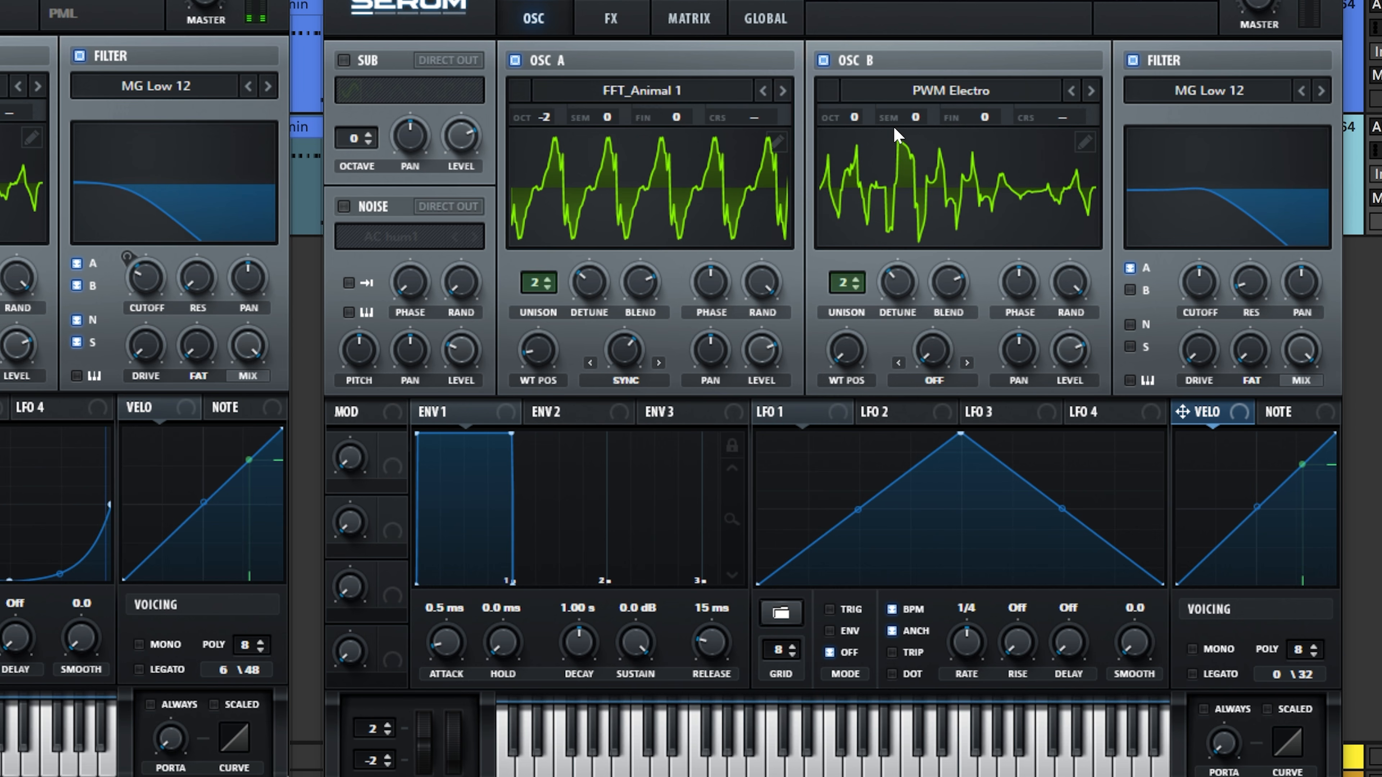
drag(857, 116, 868, 200)
click(1145, 295)
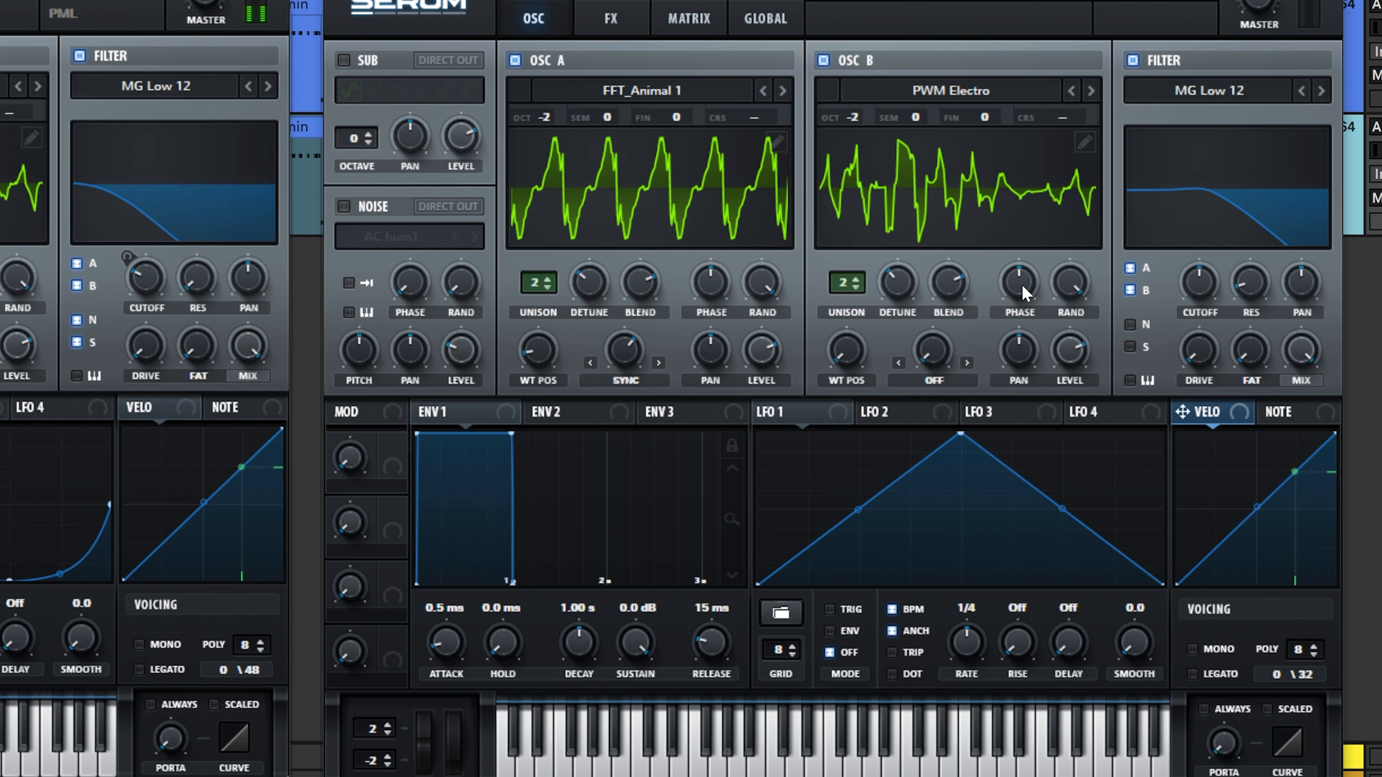
Enable the sub oscillator with a triangle wave at octave -1 and 21% level, and route it through the filter.
click(344, 61)
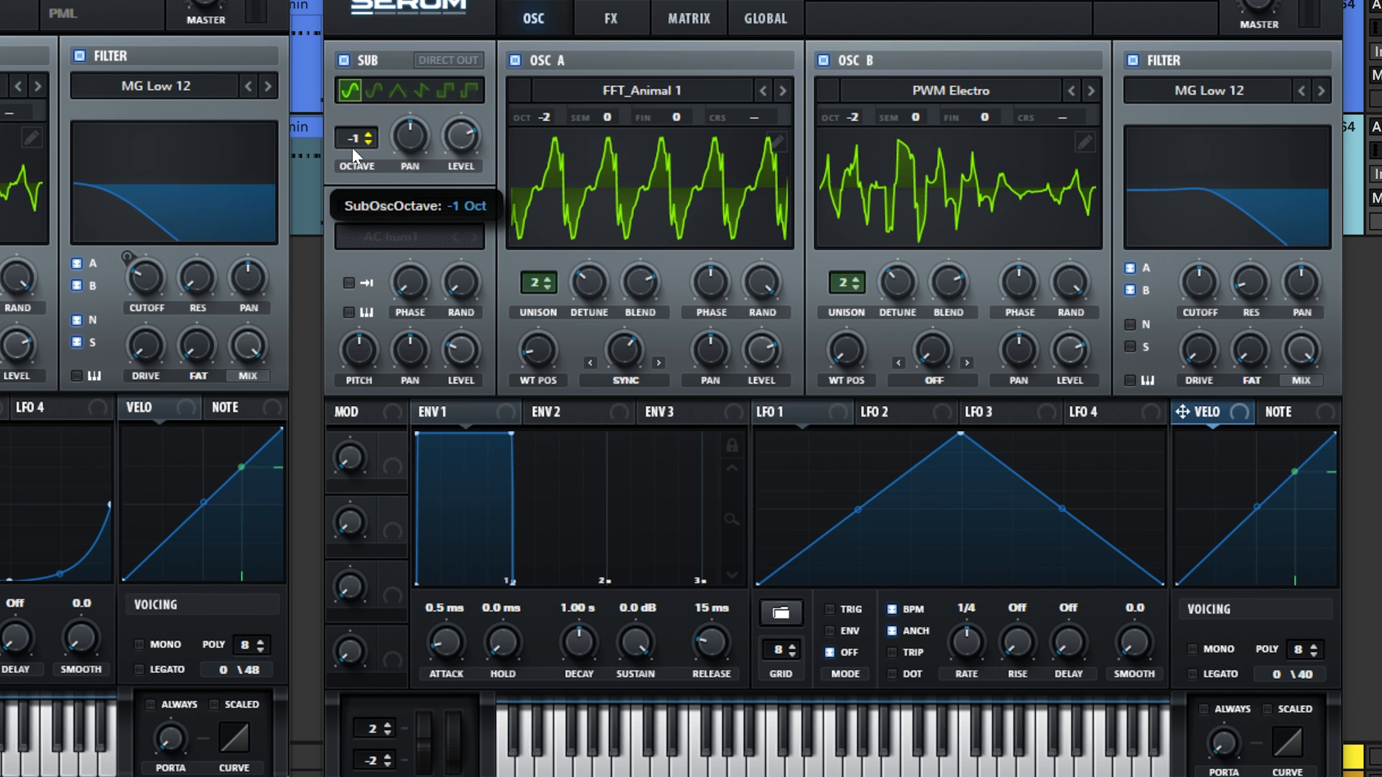
drag(354, 147, 356, 158)
click(396, 87)
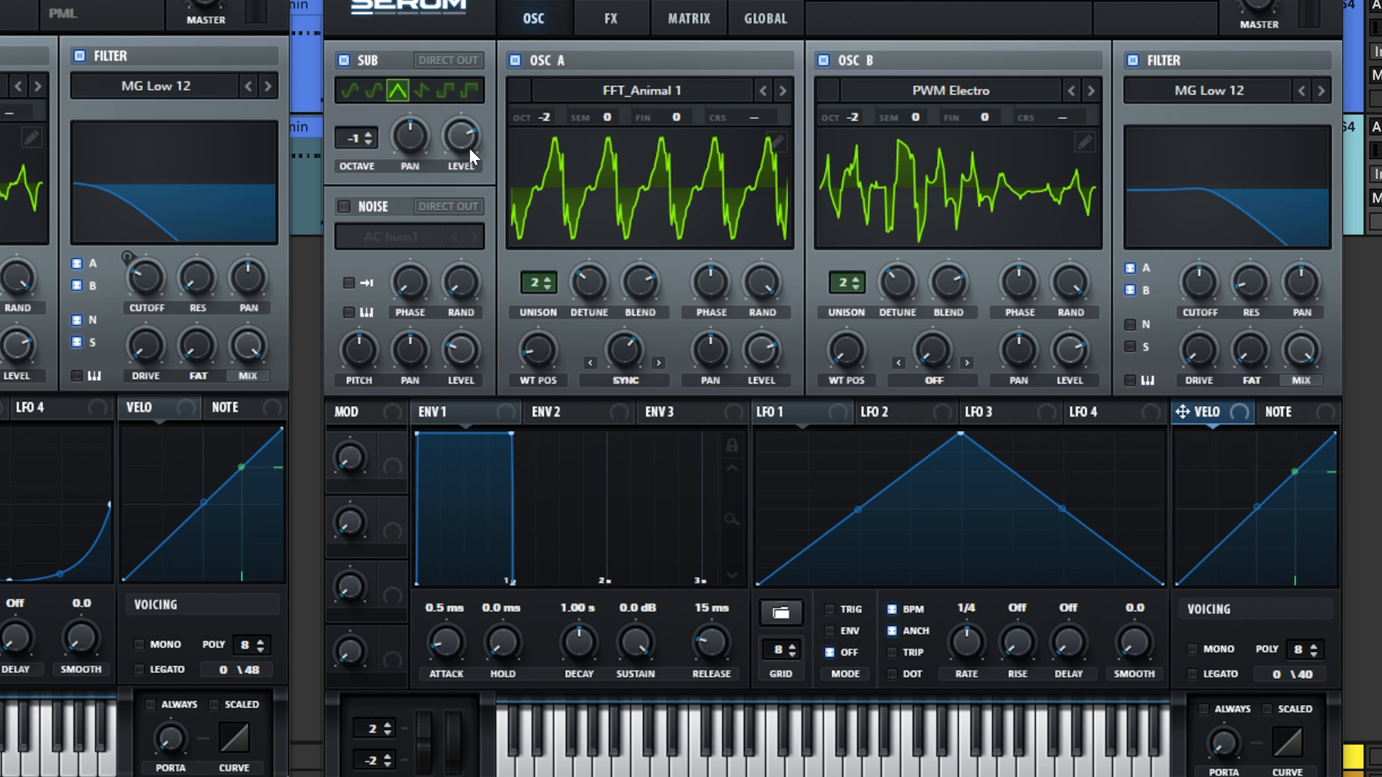
drag(464, 147, 461, 275)
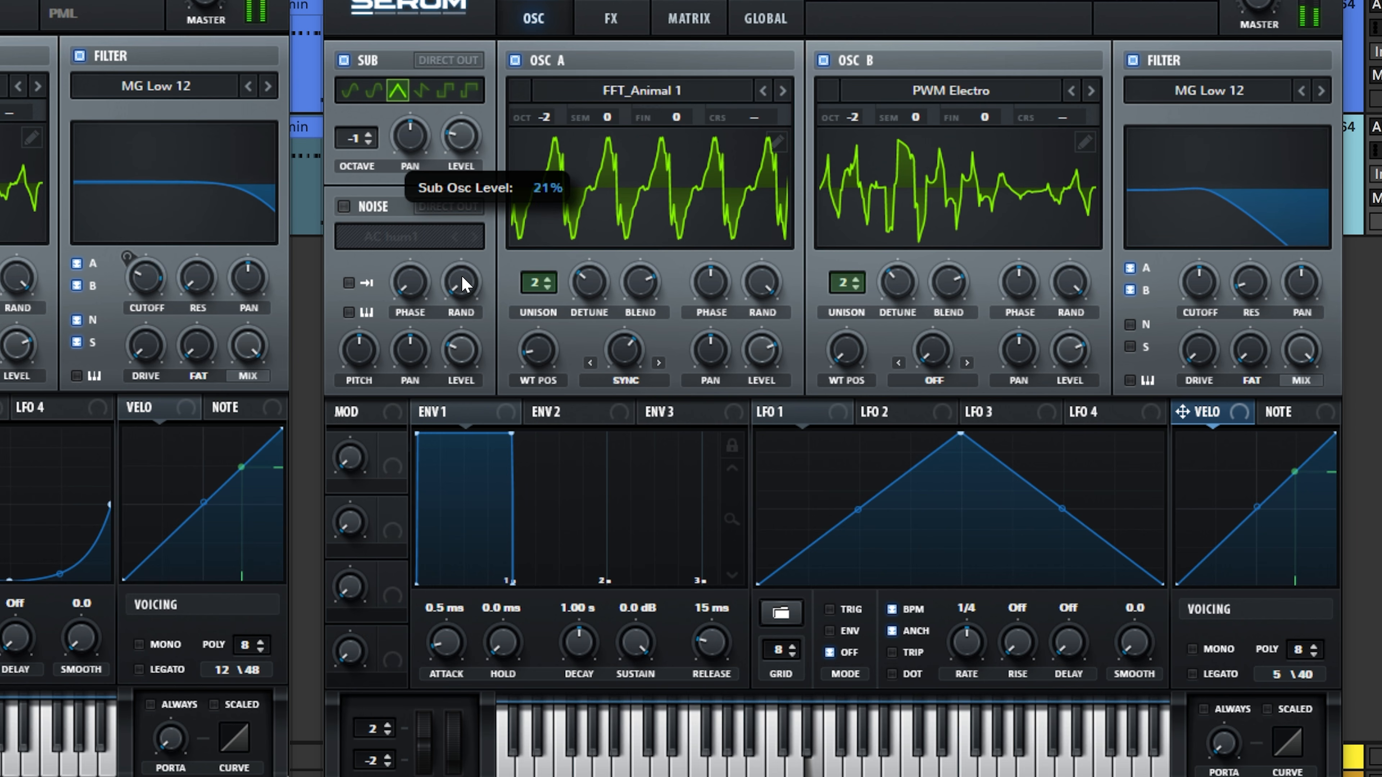
click(1131, 347)
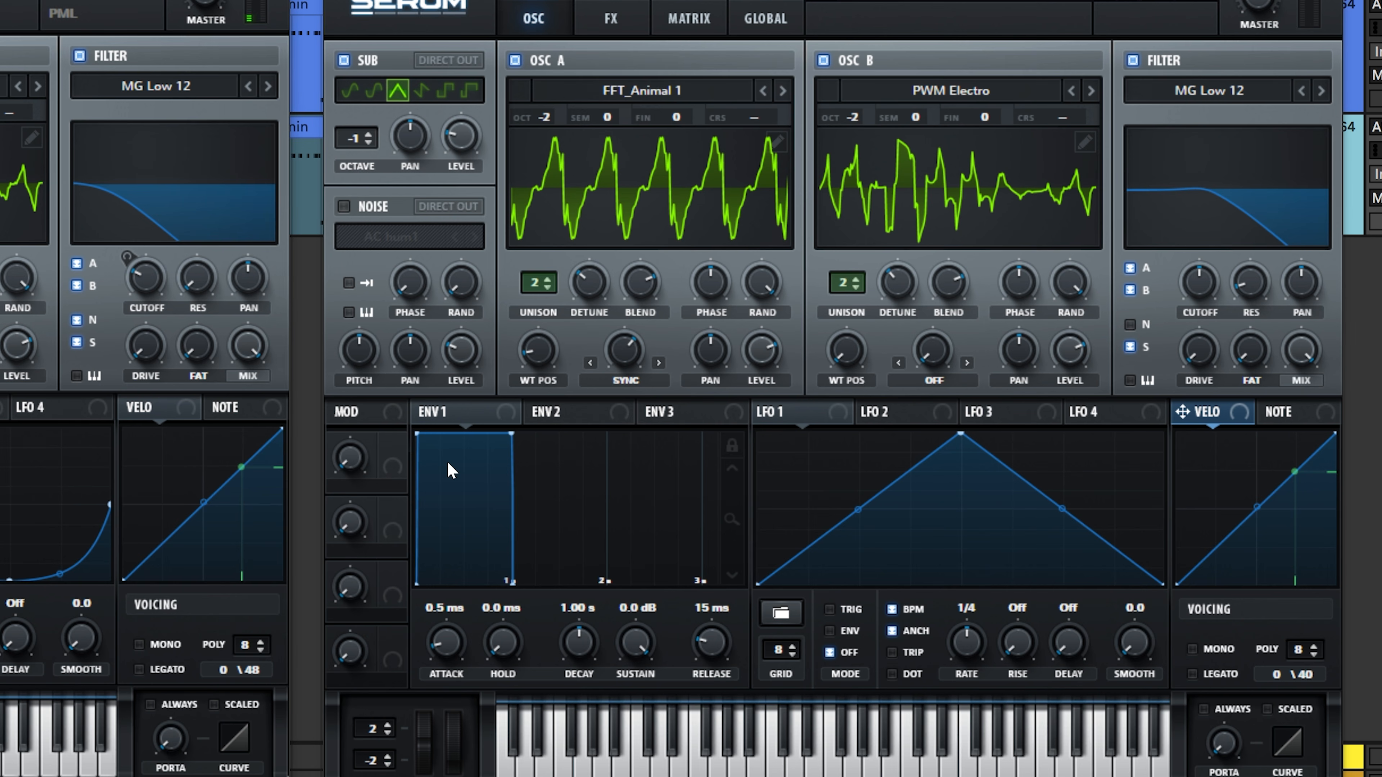
Enable the noise oscillator and load the analog ARP circuit noise sample.
click(344, 207)
click(413, 241)
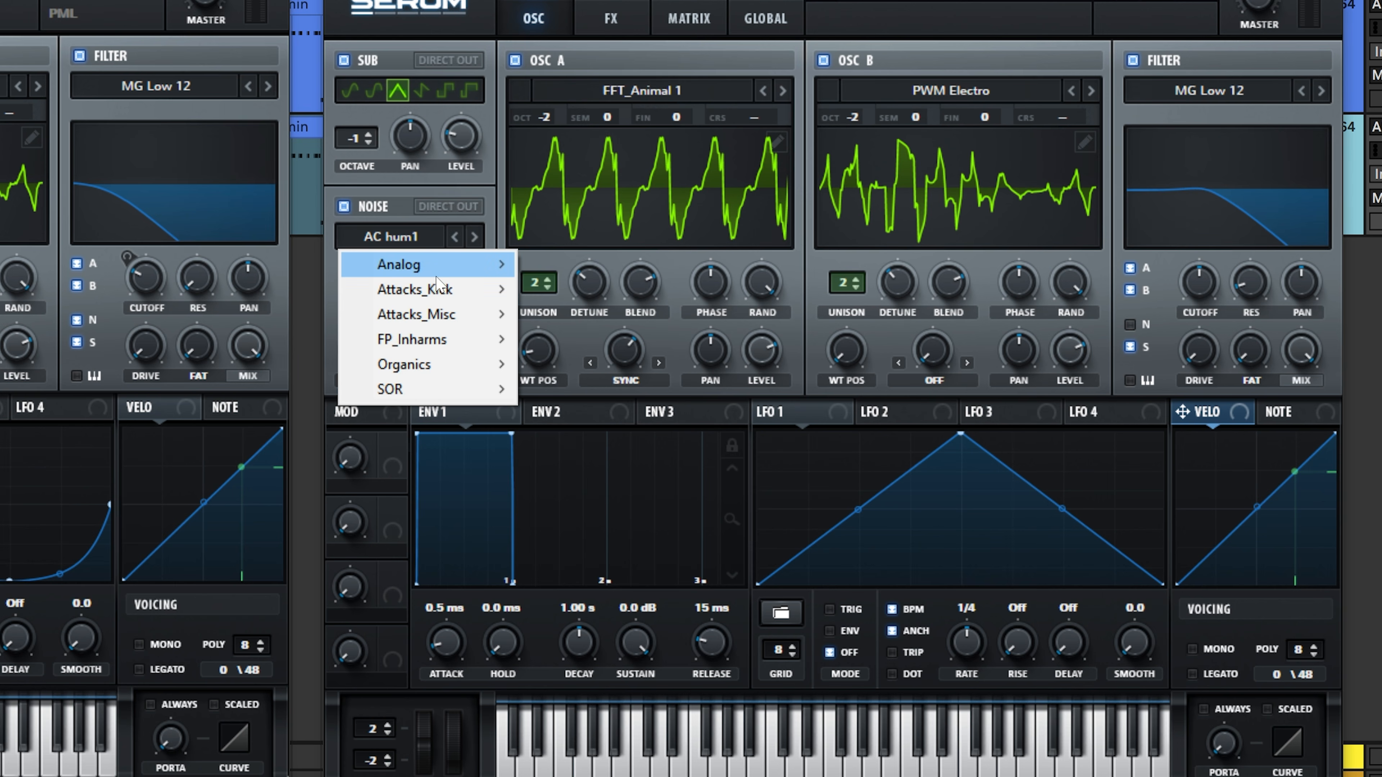
mouse_move(435, 265)
click(585, 290)
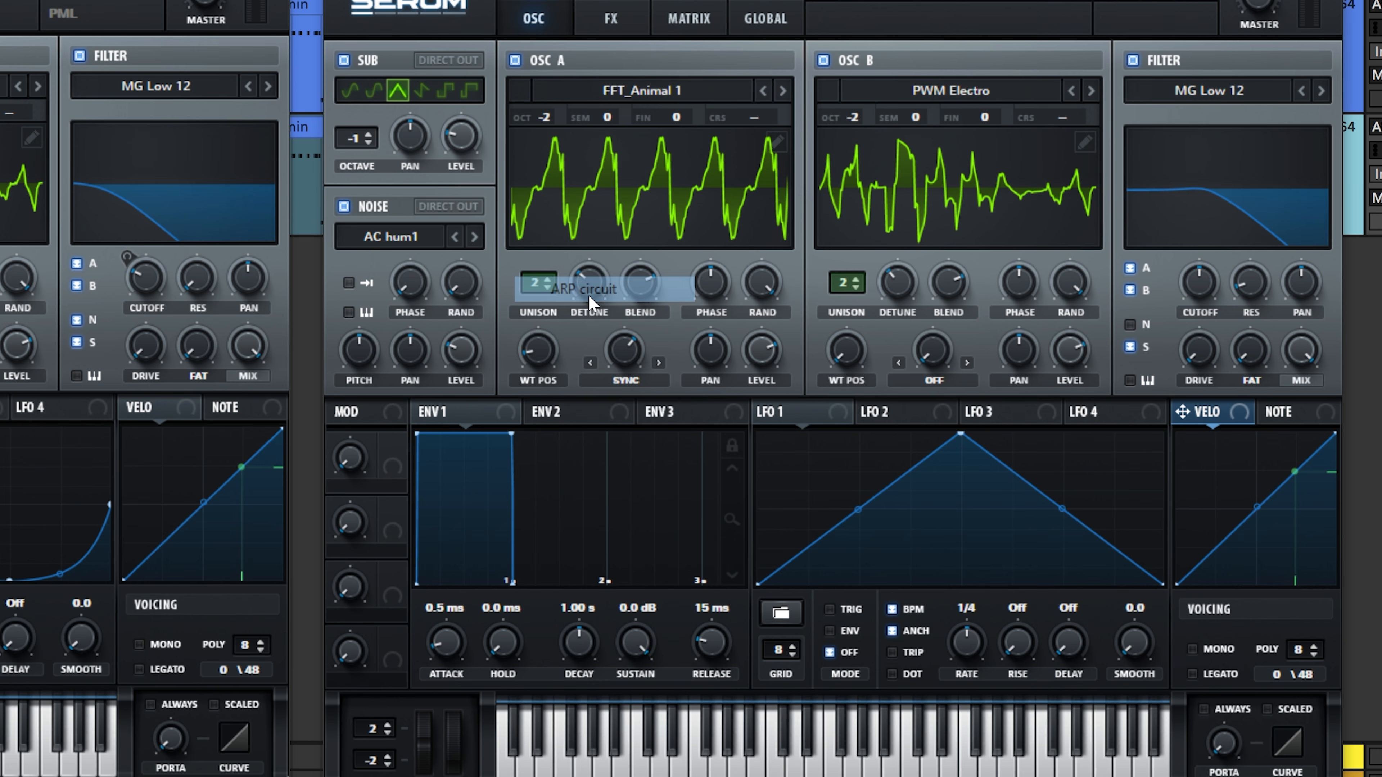
Set the noise pitch to 68%, raise the noise level, and route the noise oscillator through the filter.
drag(358, 348, 378, 320)
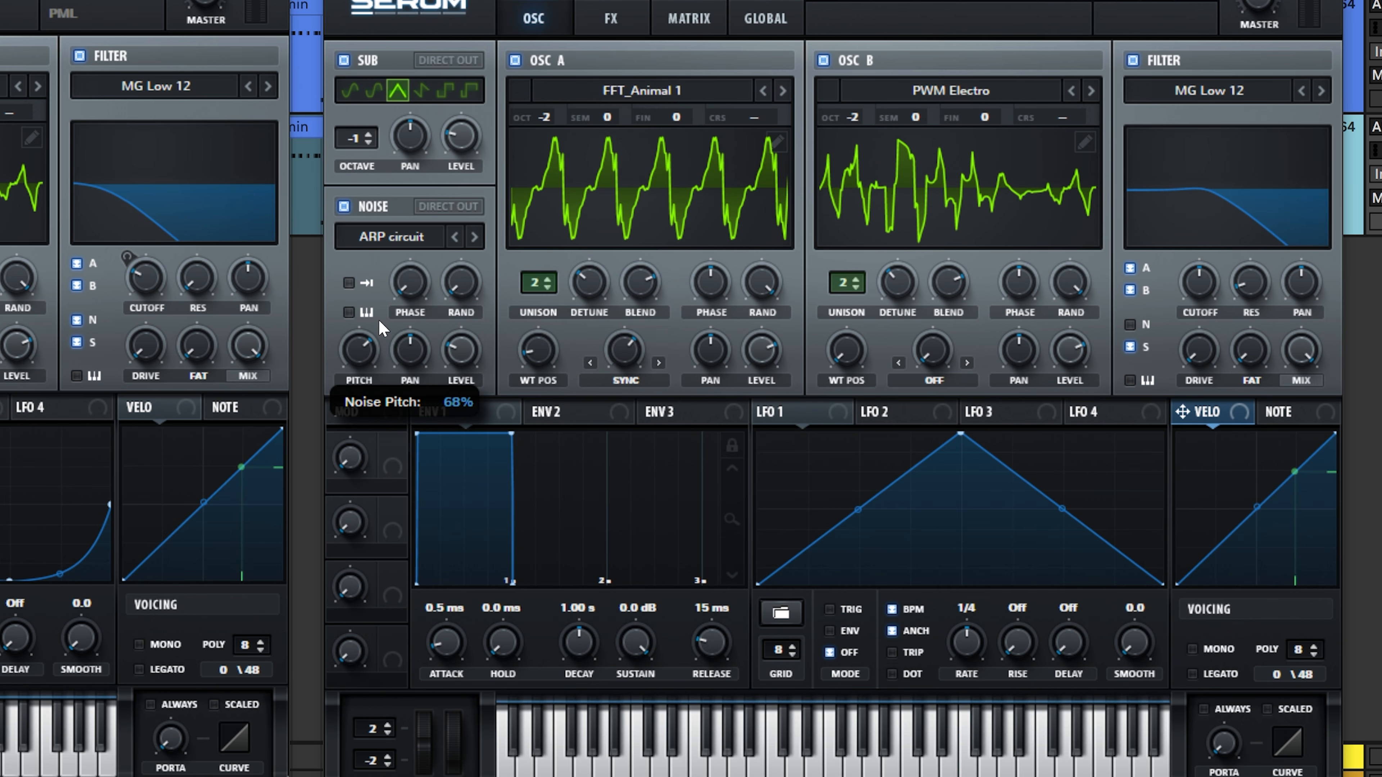
drag(460, 350, 466, 268)
click(1131, 325)
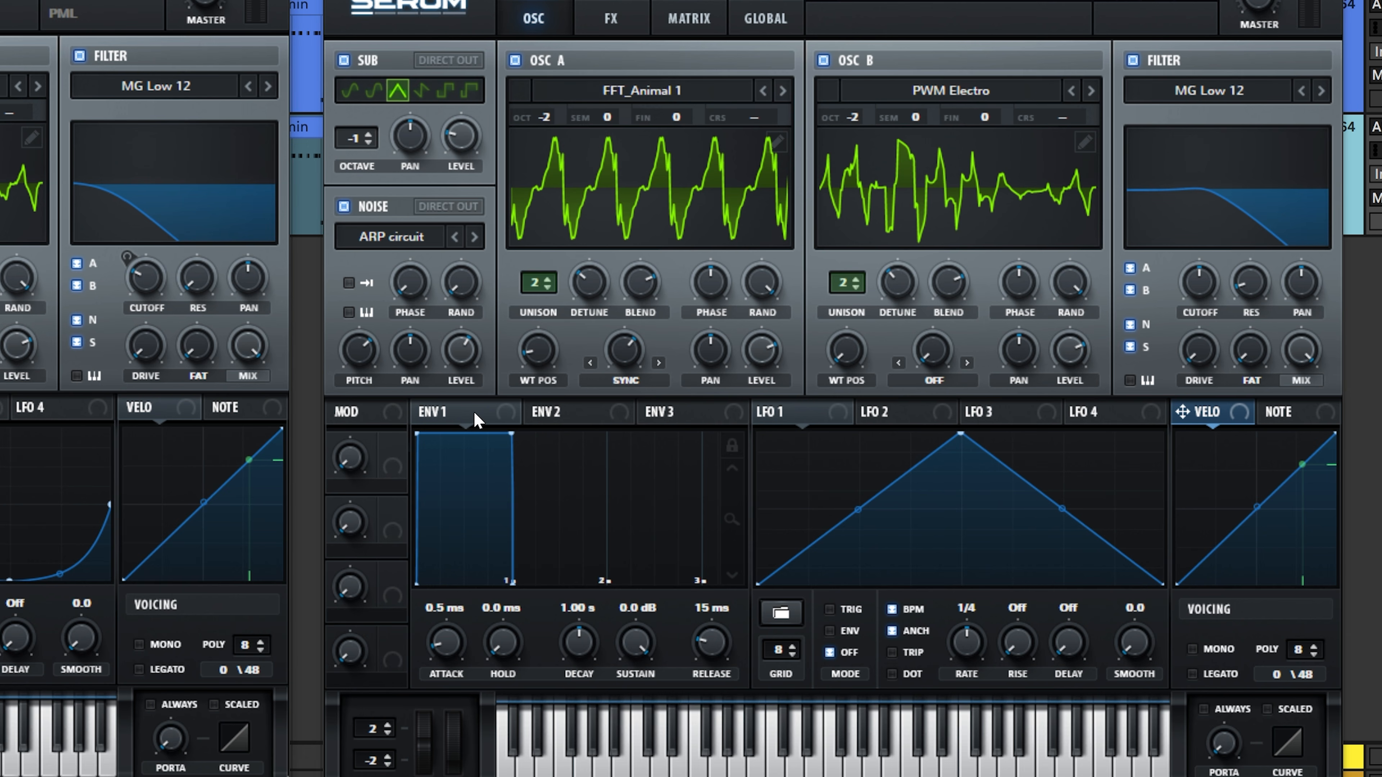
Shape envelope 1 with a 506 ms decay, sustain fully down, and a longer release.
drag(503, 442, 453, 603)
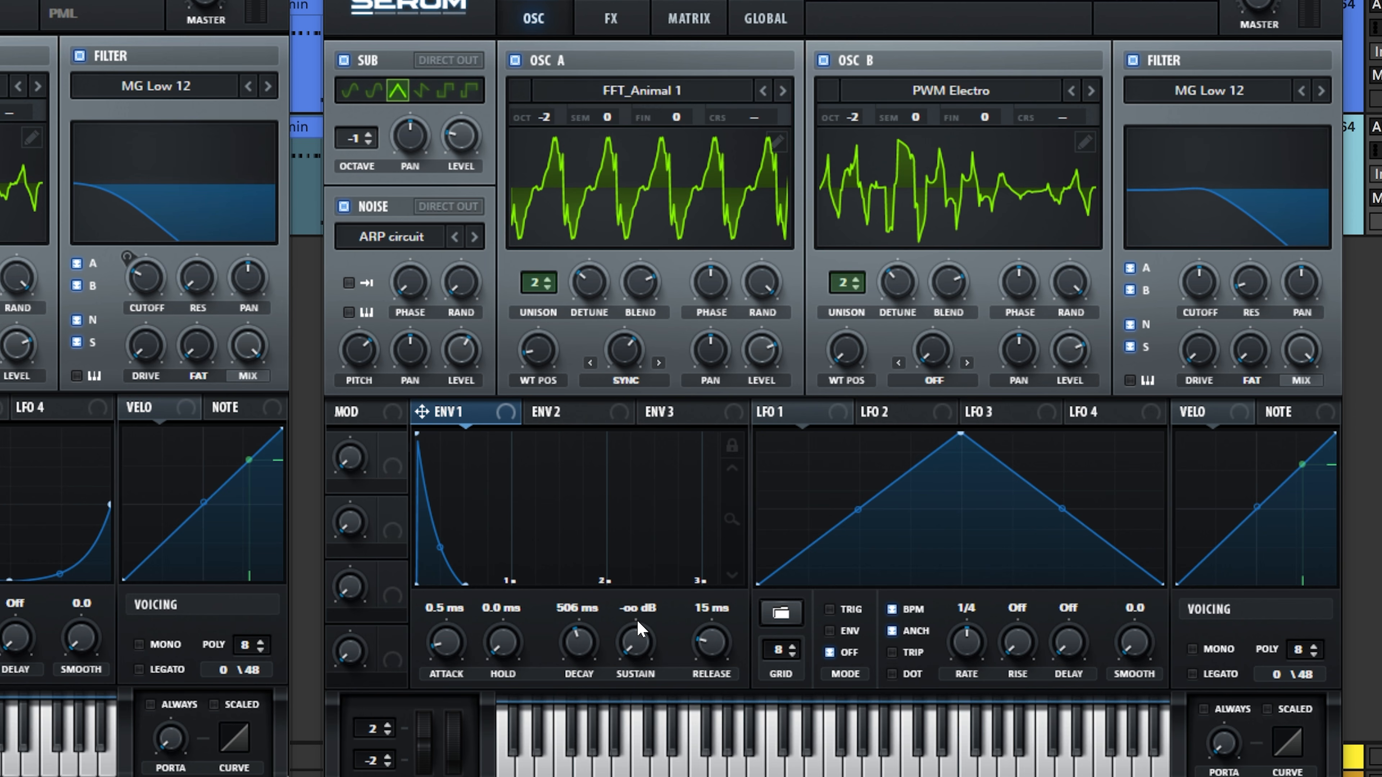
drag(702, 645, 703, 604)
drag(712, 661, 712, 658)
Shape envelope 2 with a 338 ms decay, 0% sustain and 663 ms release.
click(588, 416)
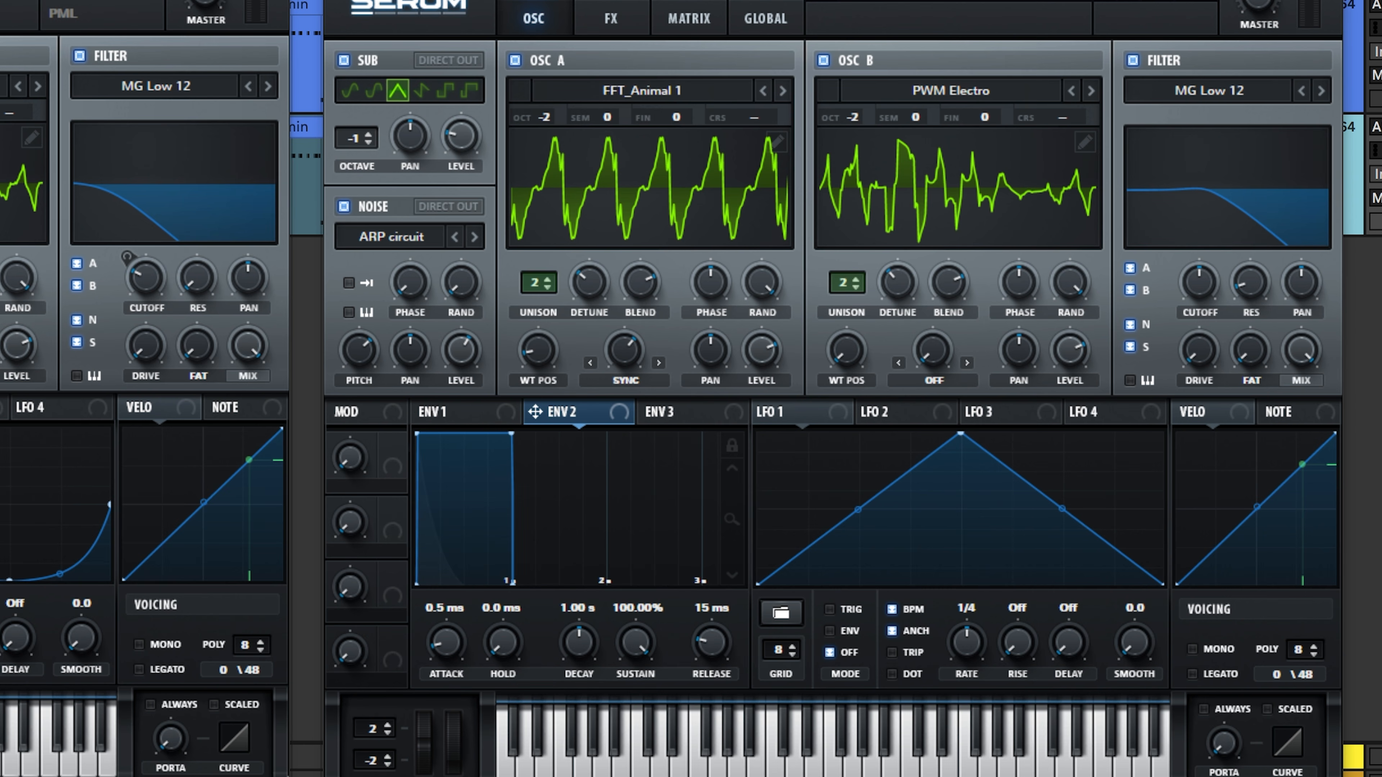
drag(523, 441, 433, 596)
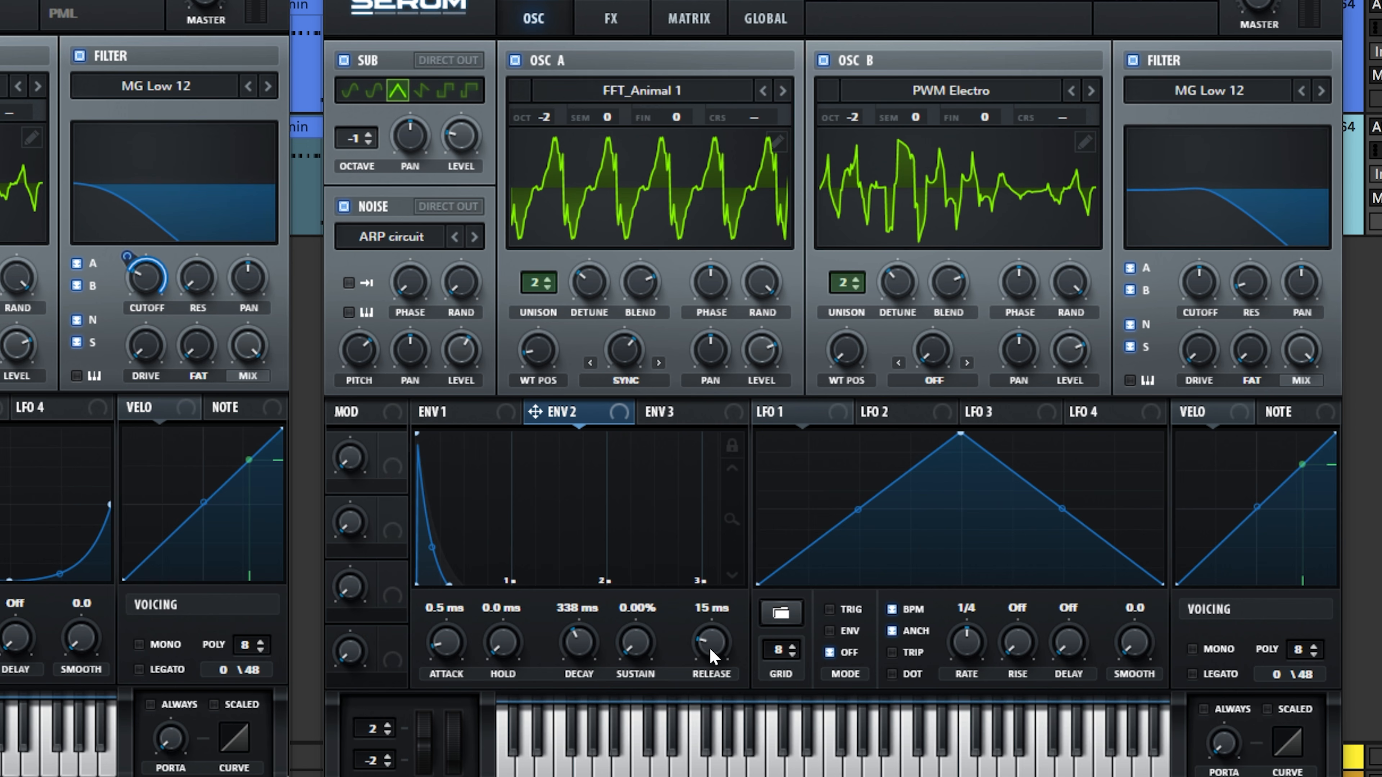
drag(710, 651, 718, 616)
Assign envelope 2 to the filter cutoff, then lower the base cutoff and resonance to match the reference preset.
drag(581, 414, 1201, 302)
mouse_move(1175, 264)
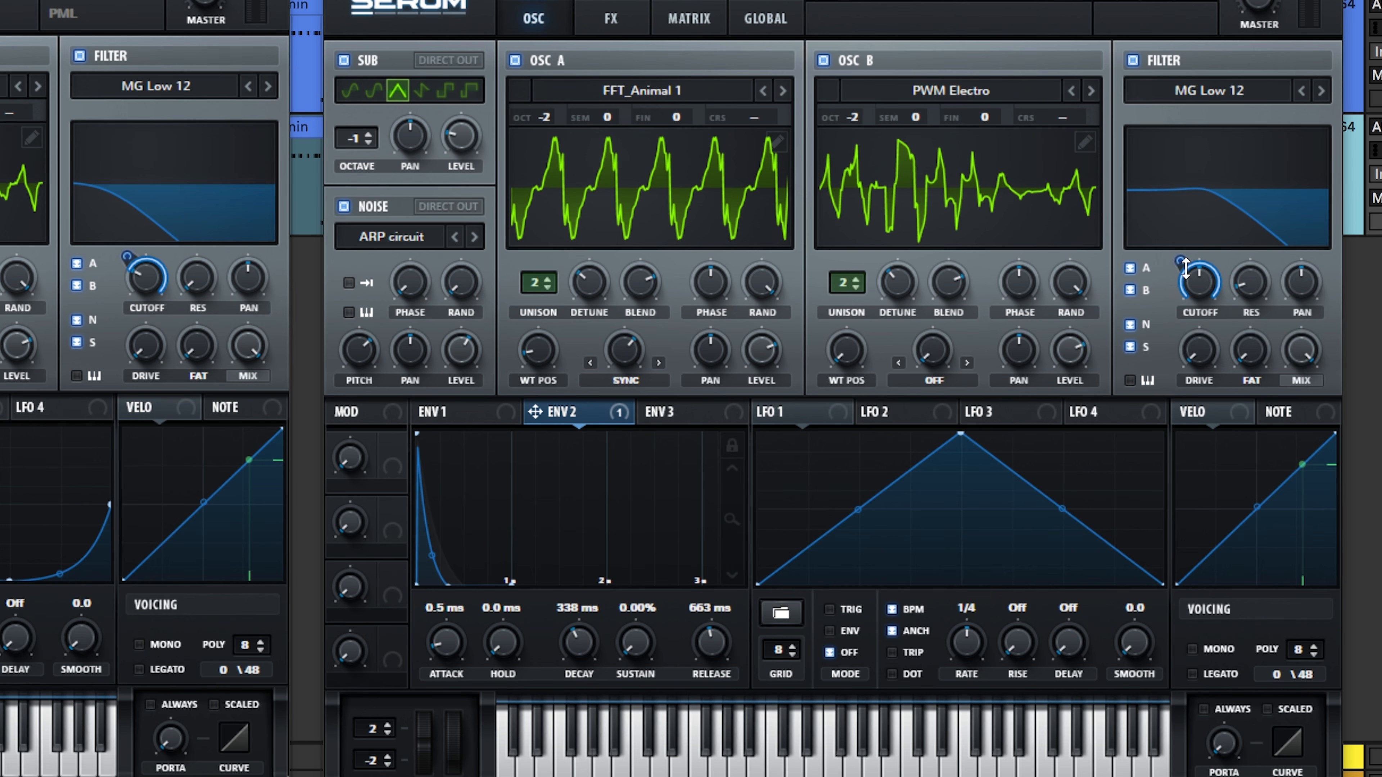
drag(1200, 286, 1195, 315)
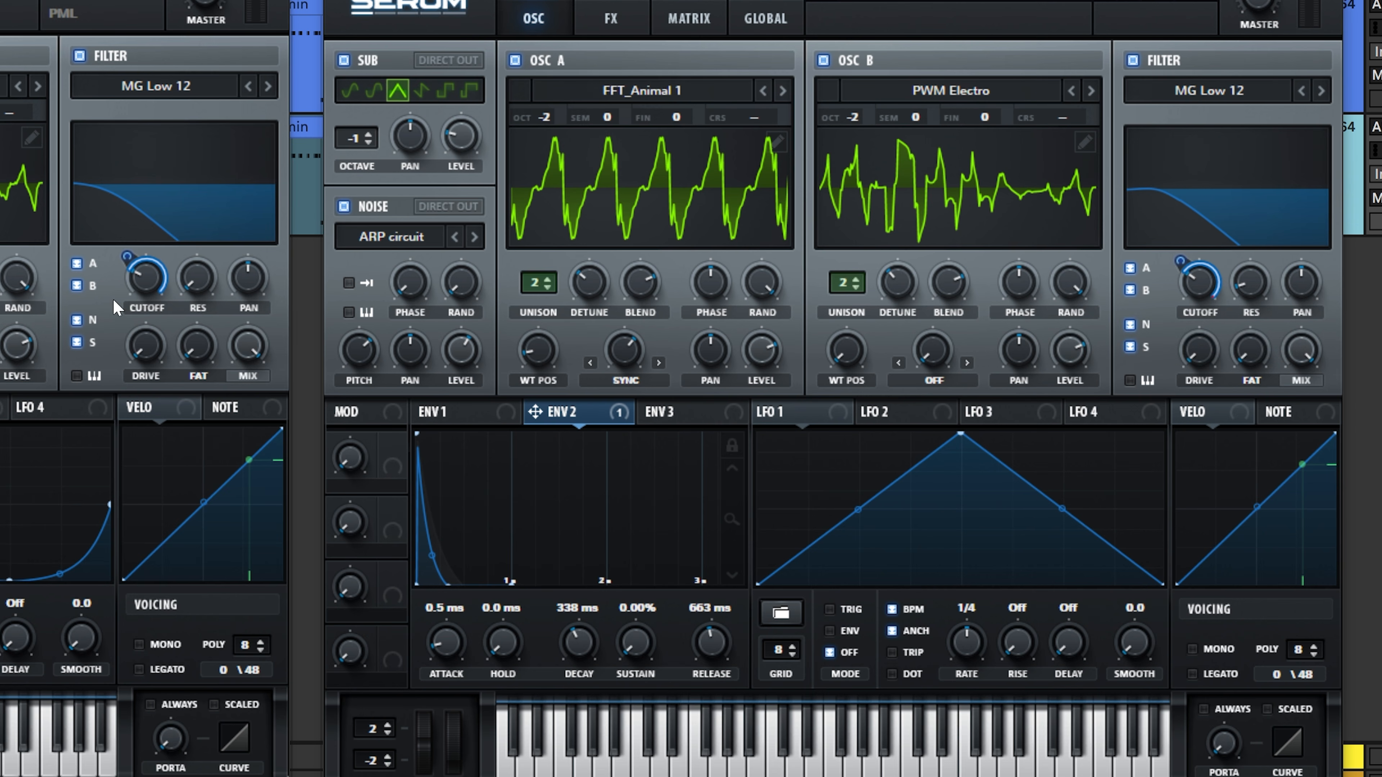
drag(1193, 292, 1193, 296)
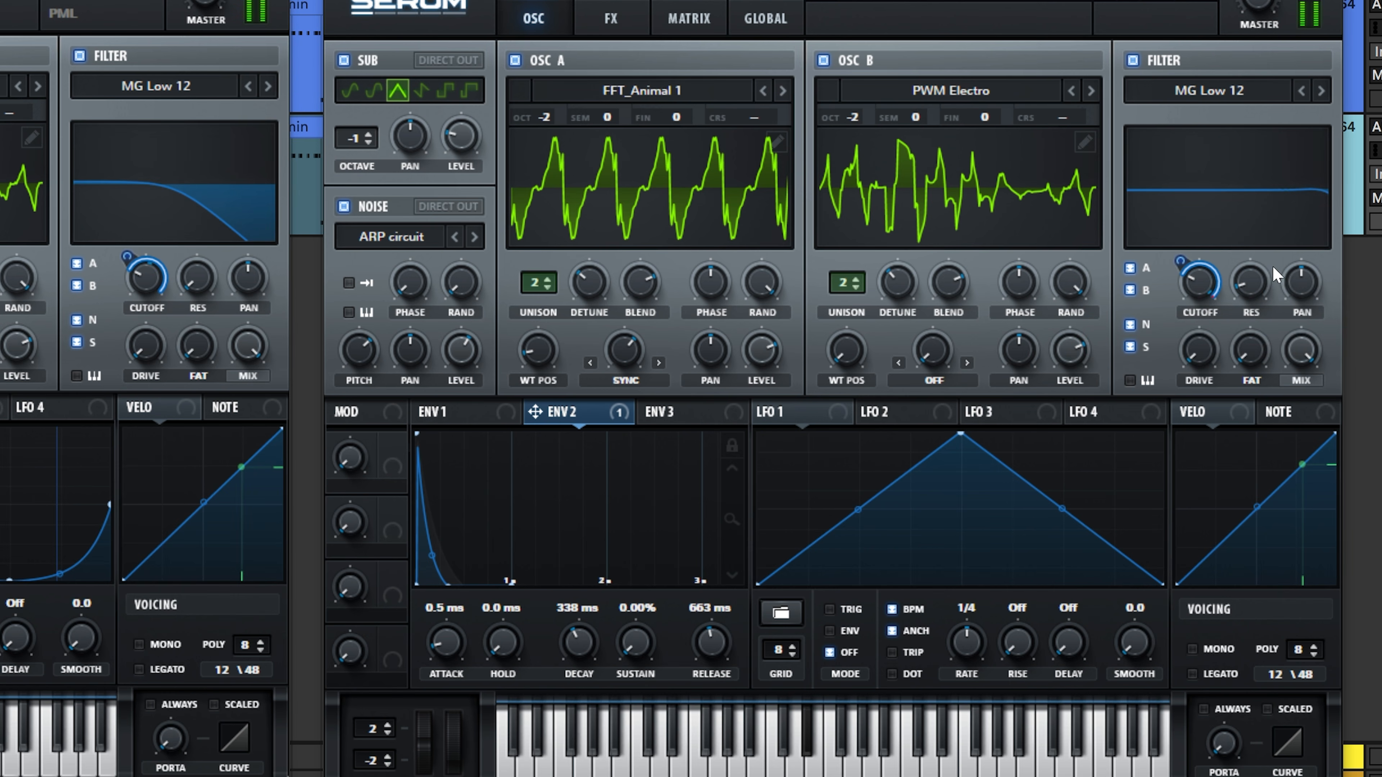
drag(1266, 268, 1259, 271)
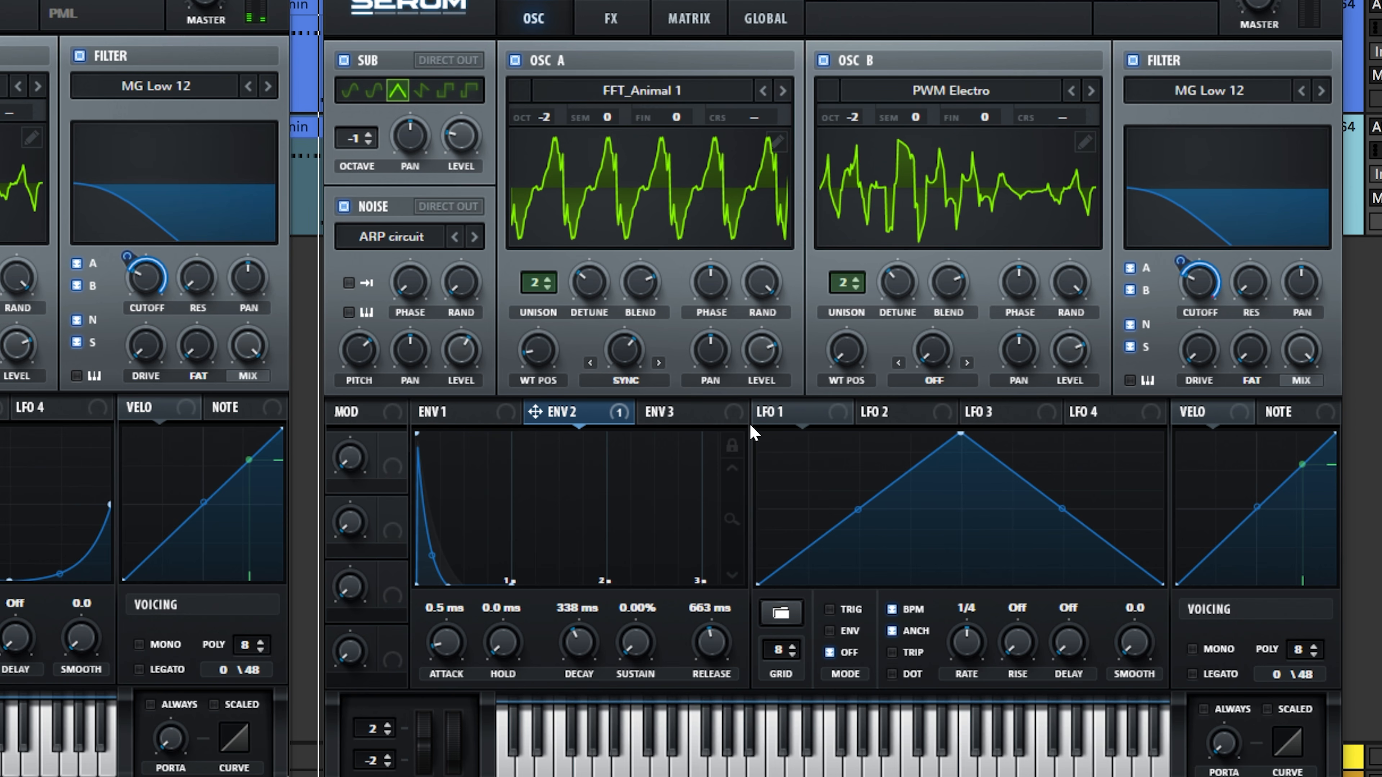
Shape envelope 3 into a short blip with 14 ms decay, 0% sustain and 0 ms release.
click(686, 409)
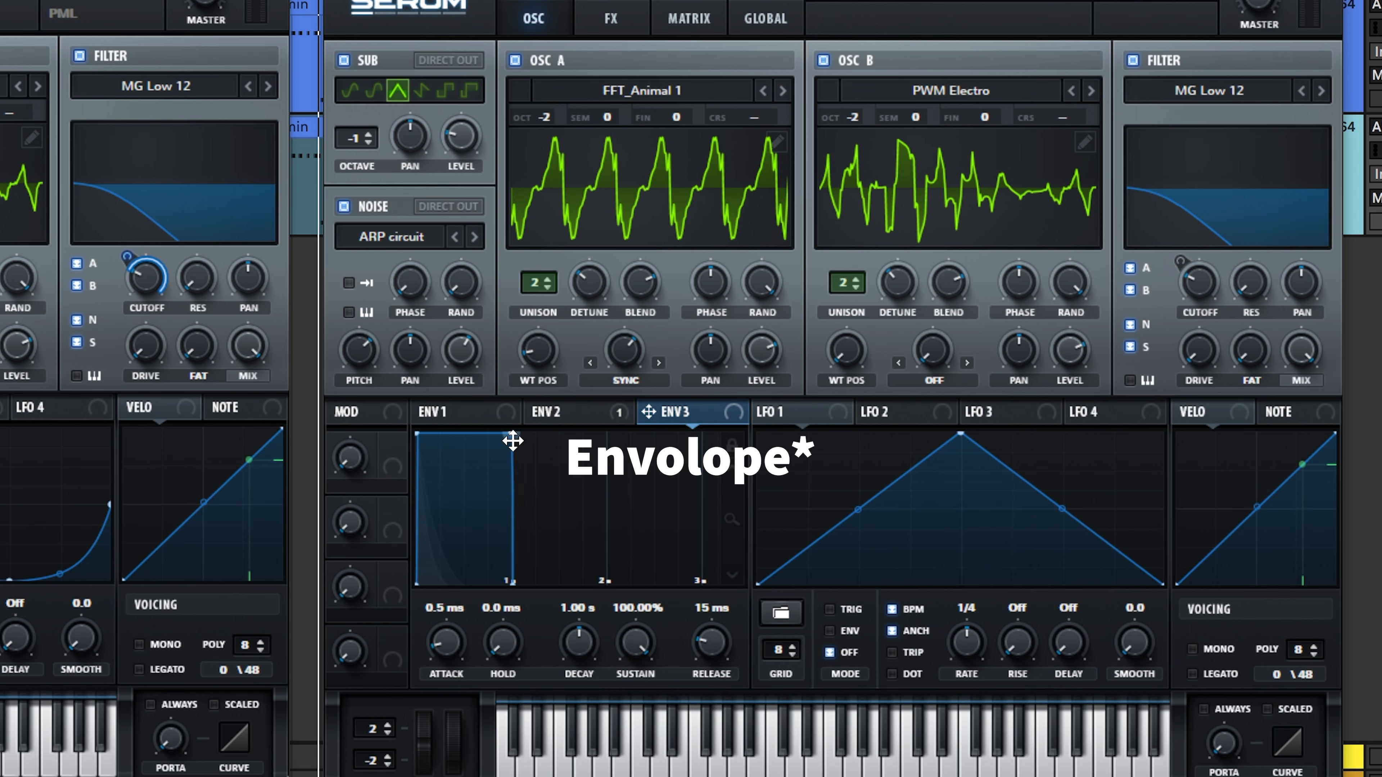
drag(504, 439, 405, 645)
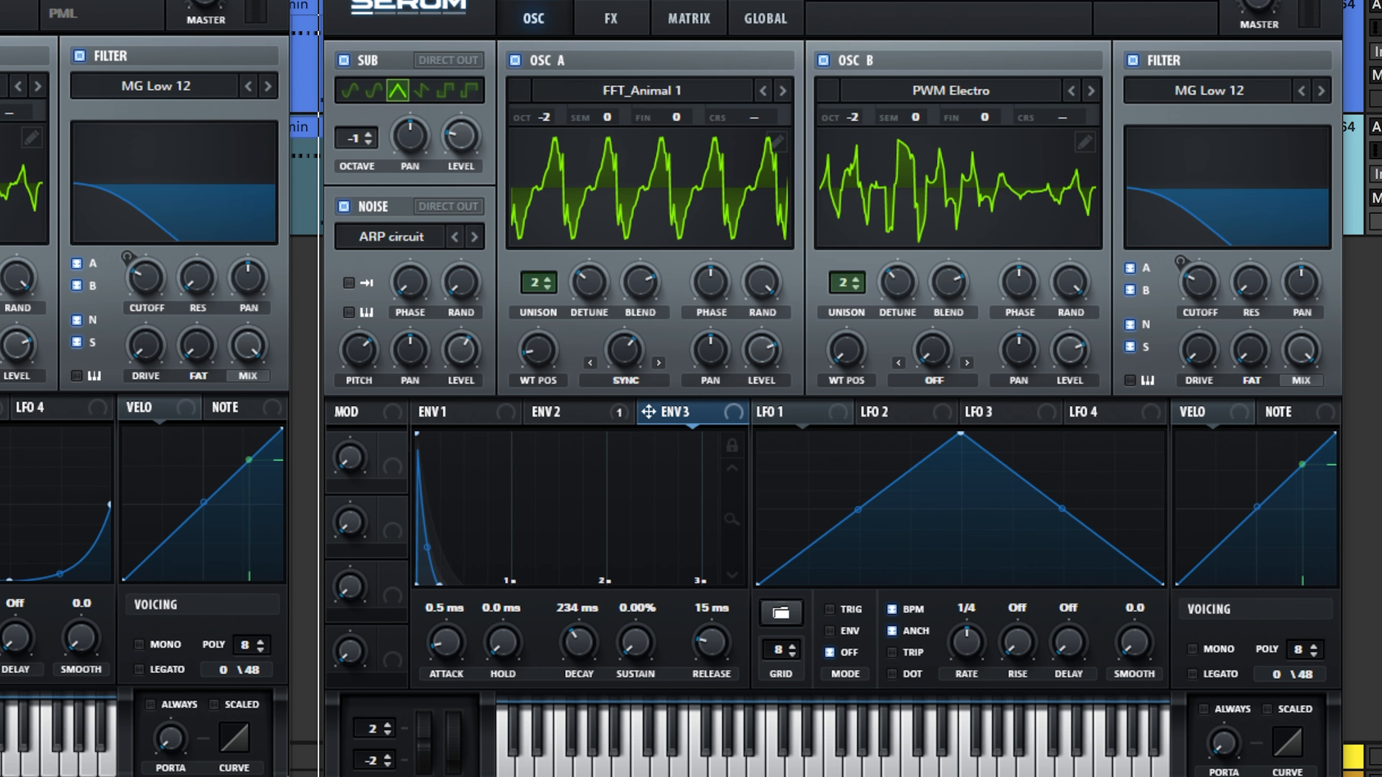
drag(713, 639, 725, 709)
drag(580, 652, 581, 690)
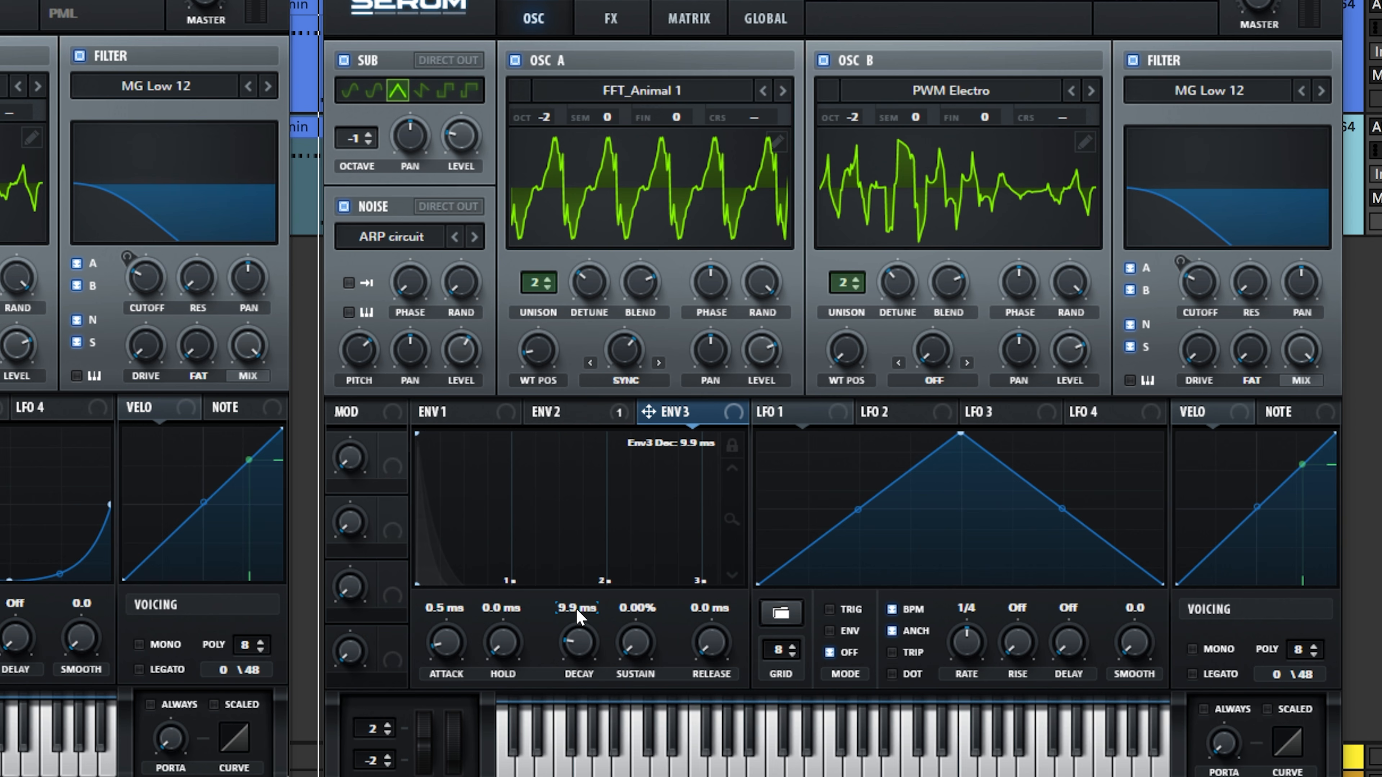
drag(577, 612, 577, 604)
drag(577, 616, 575, 613)
Add a modulation row from Env 3 to the global master tuning with a moderate positive amount.
click(706, 27)
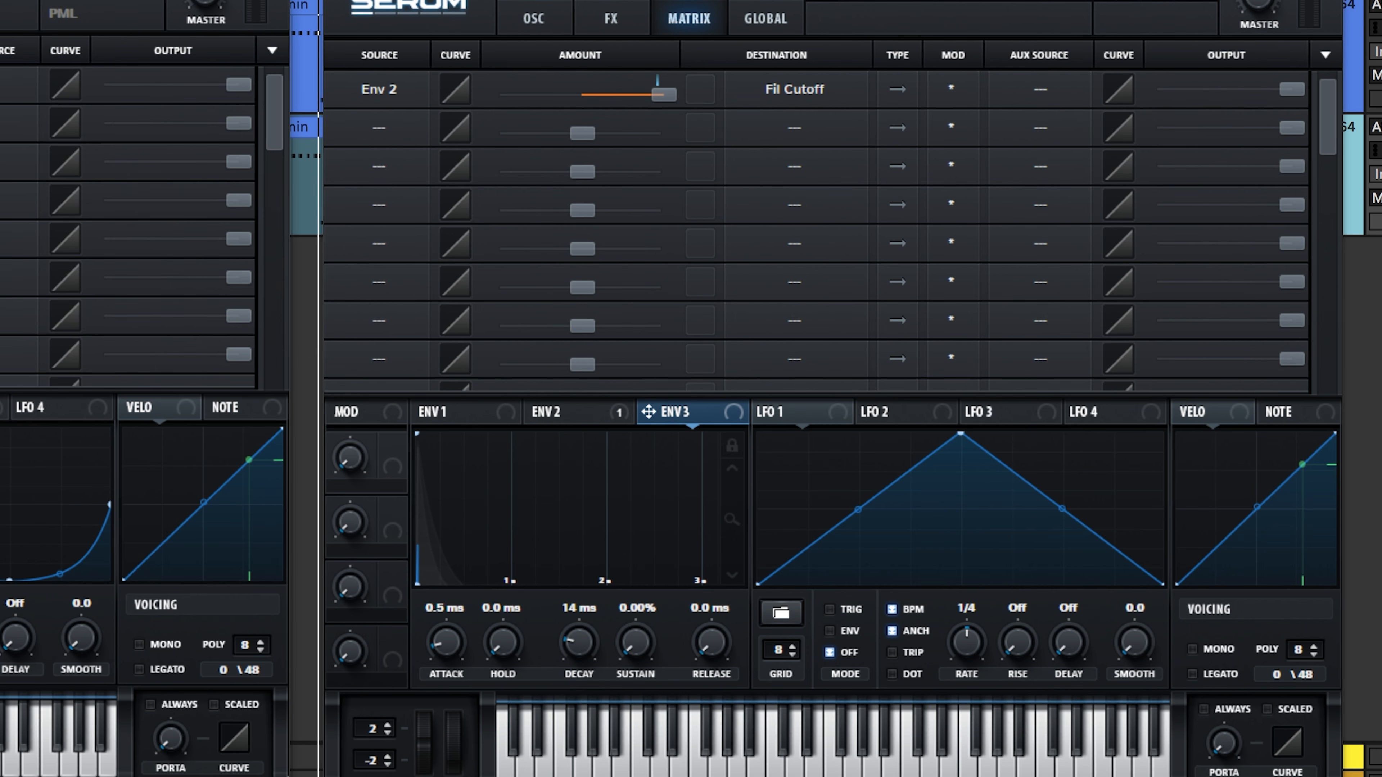
click(383, 129)
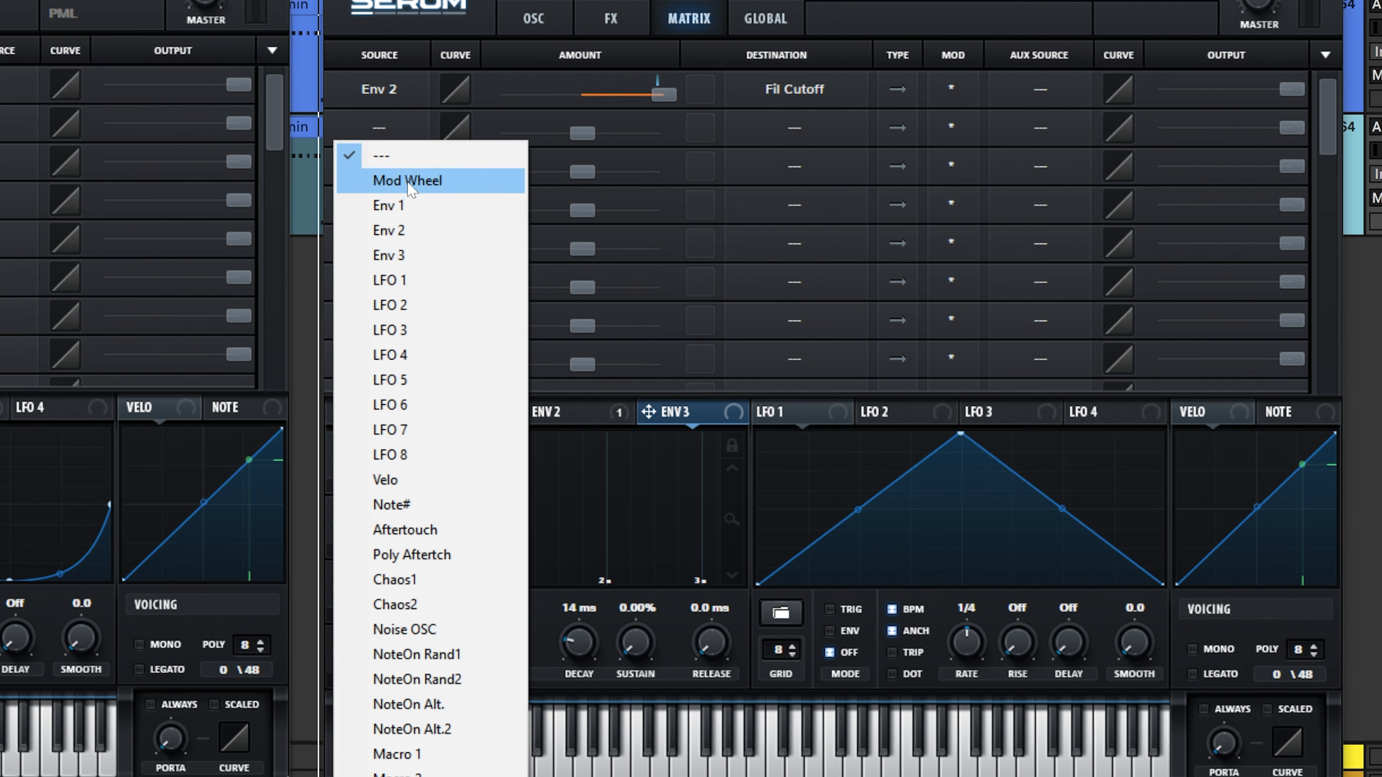
click(409, 257)
click(795, 133)
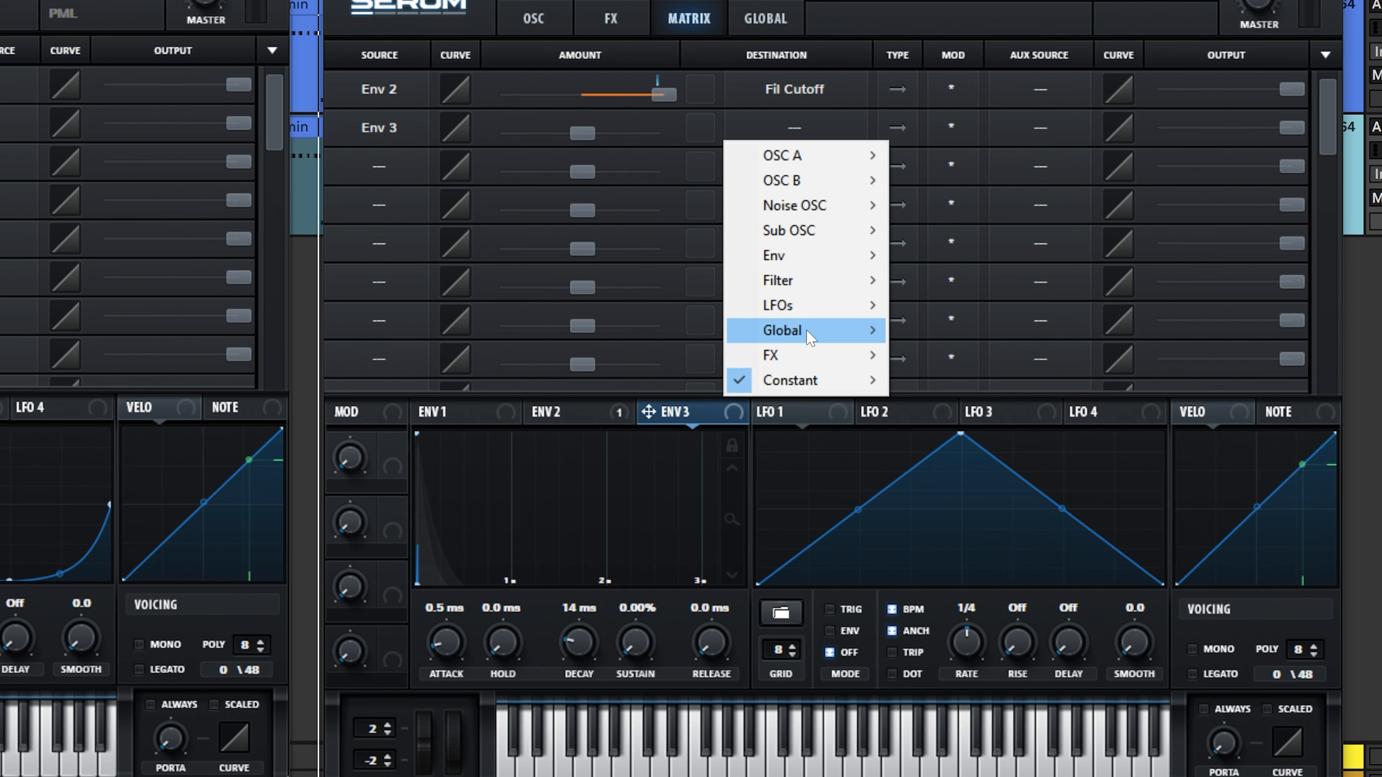
mouse_move(809, 333)
click(978, 340)
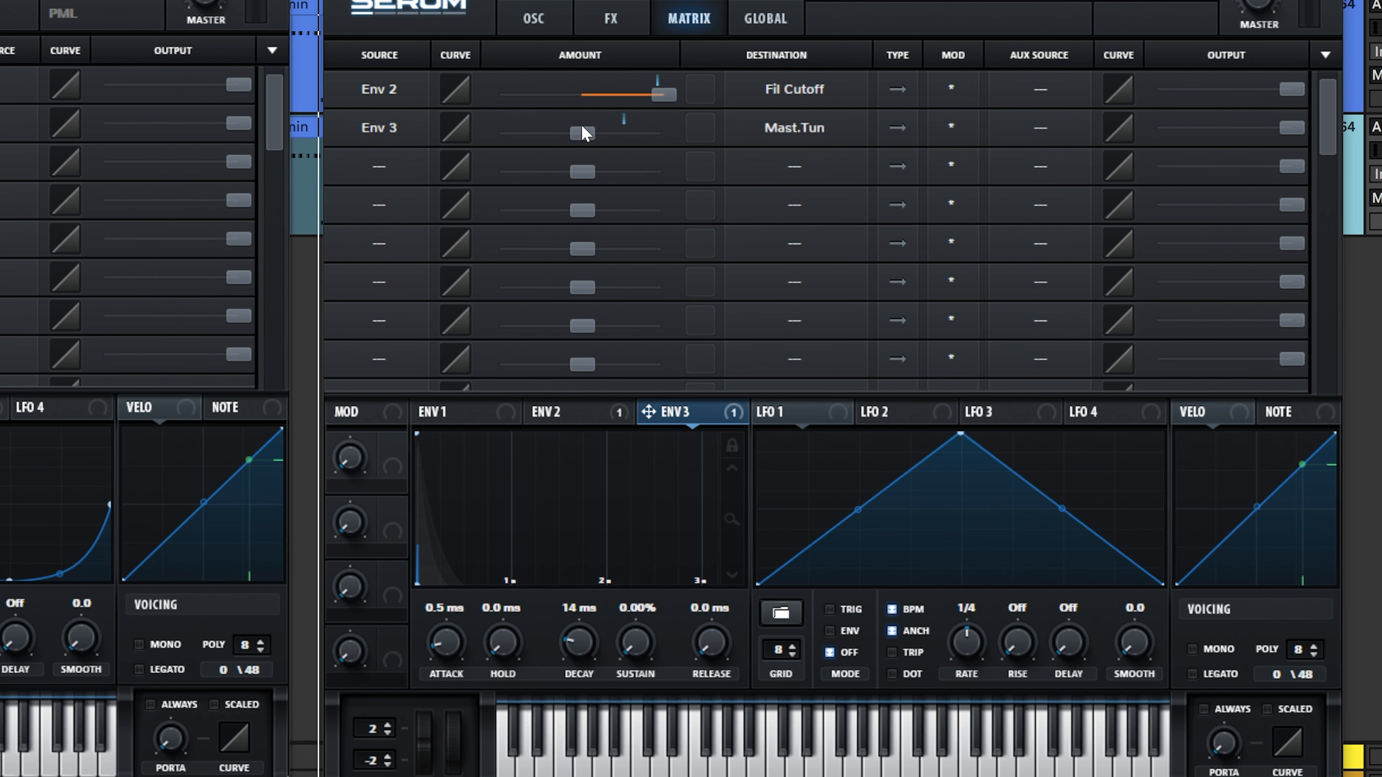
drag(585, 132, 614, 140)
Audition the bass with Env 3 removed as the master tuning source, and restore Env 3 as the source.
key(space)
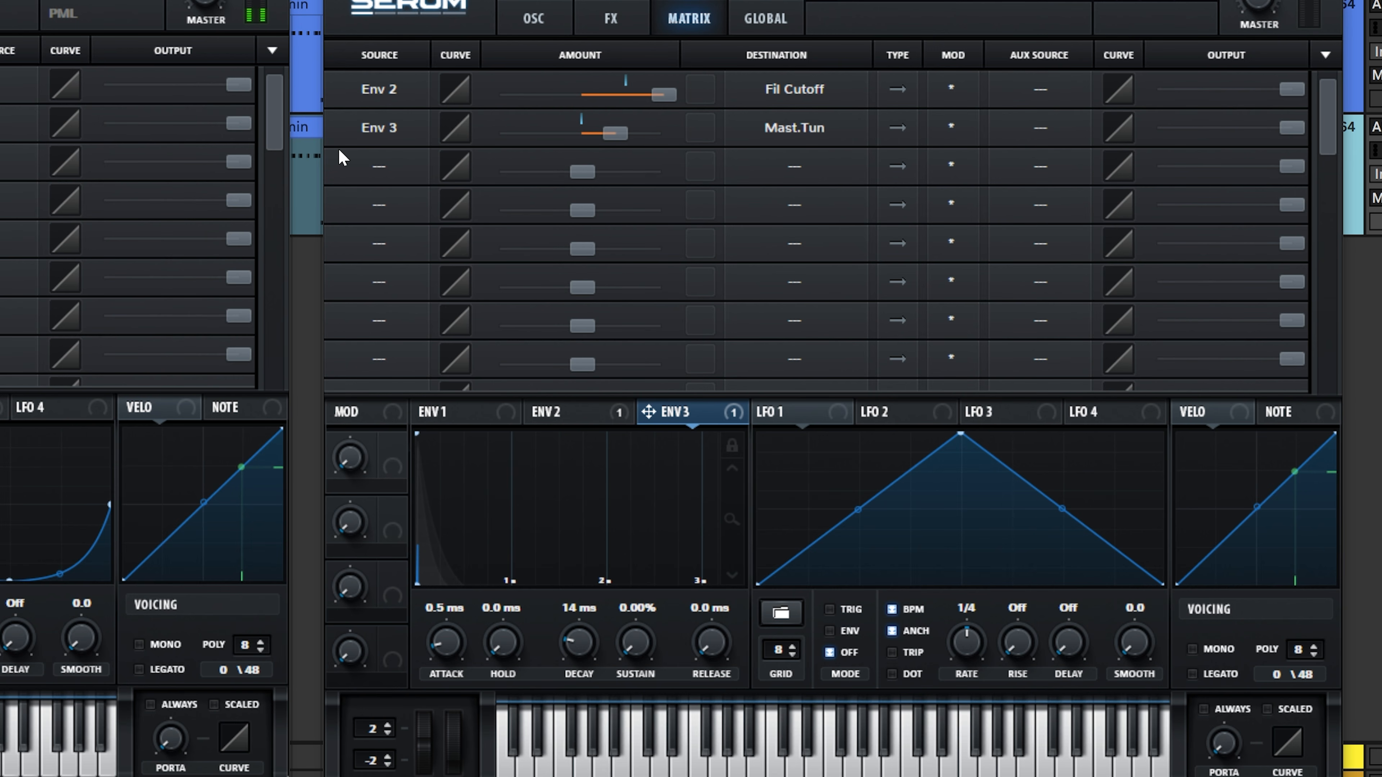
click(358, 132)
click(416, 148)
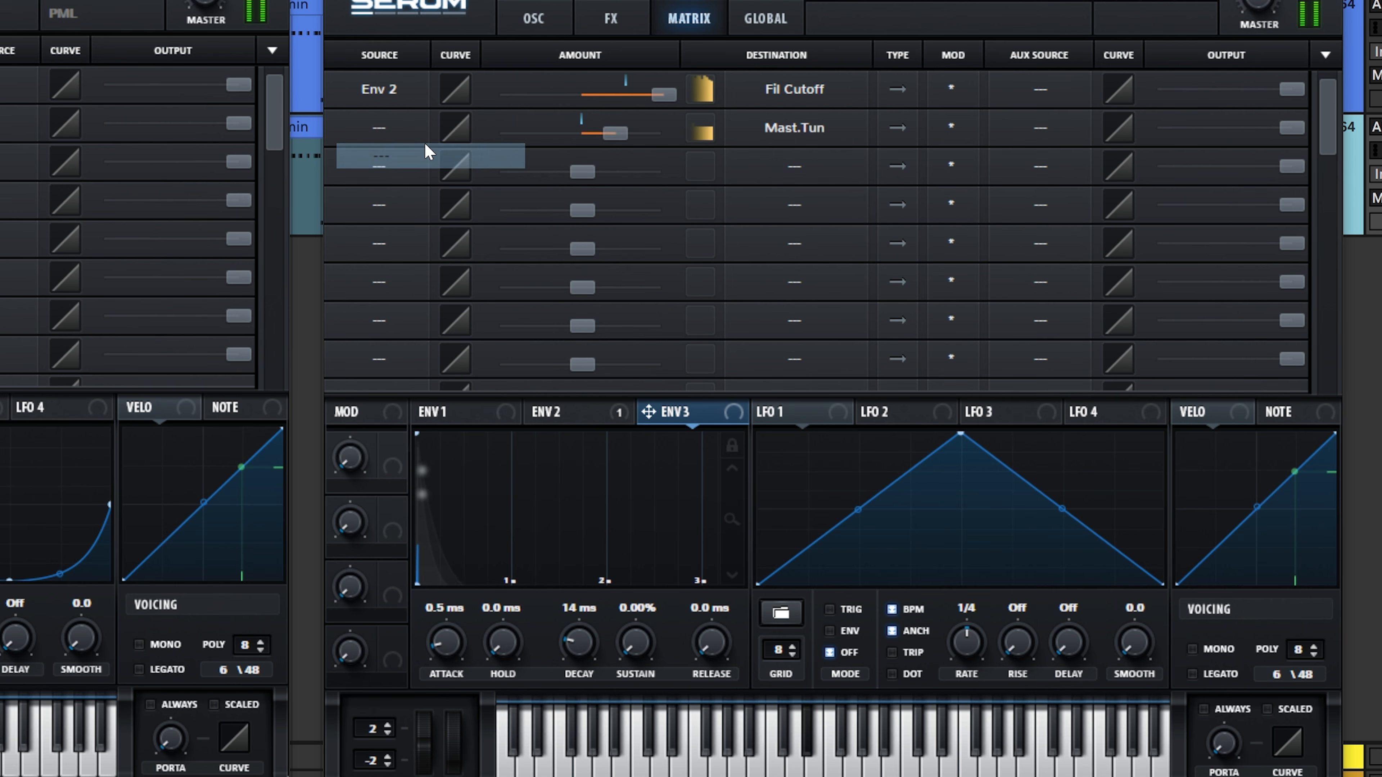
click(388, 139)
click(403, 248)
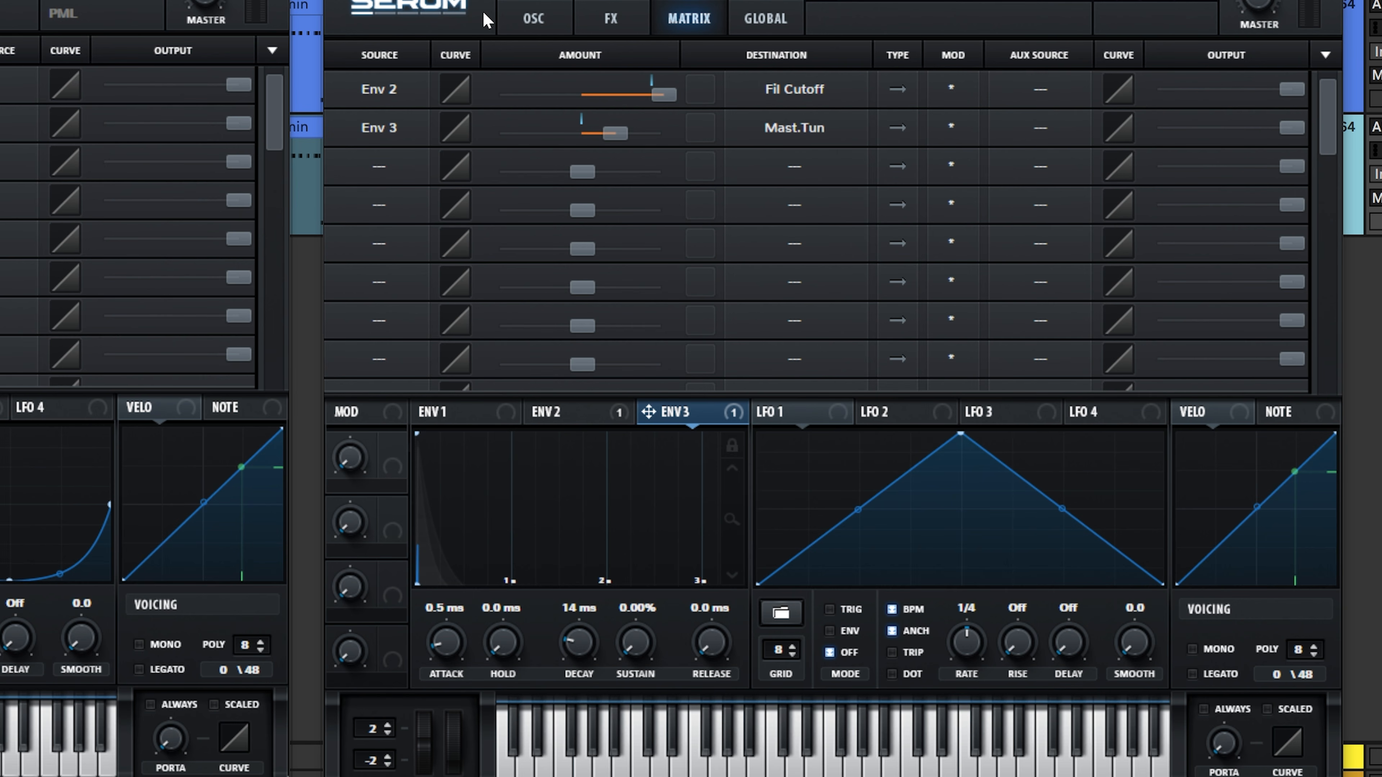
Load the basic sine shape into LFO 1.
click(516, 19)
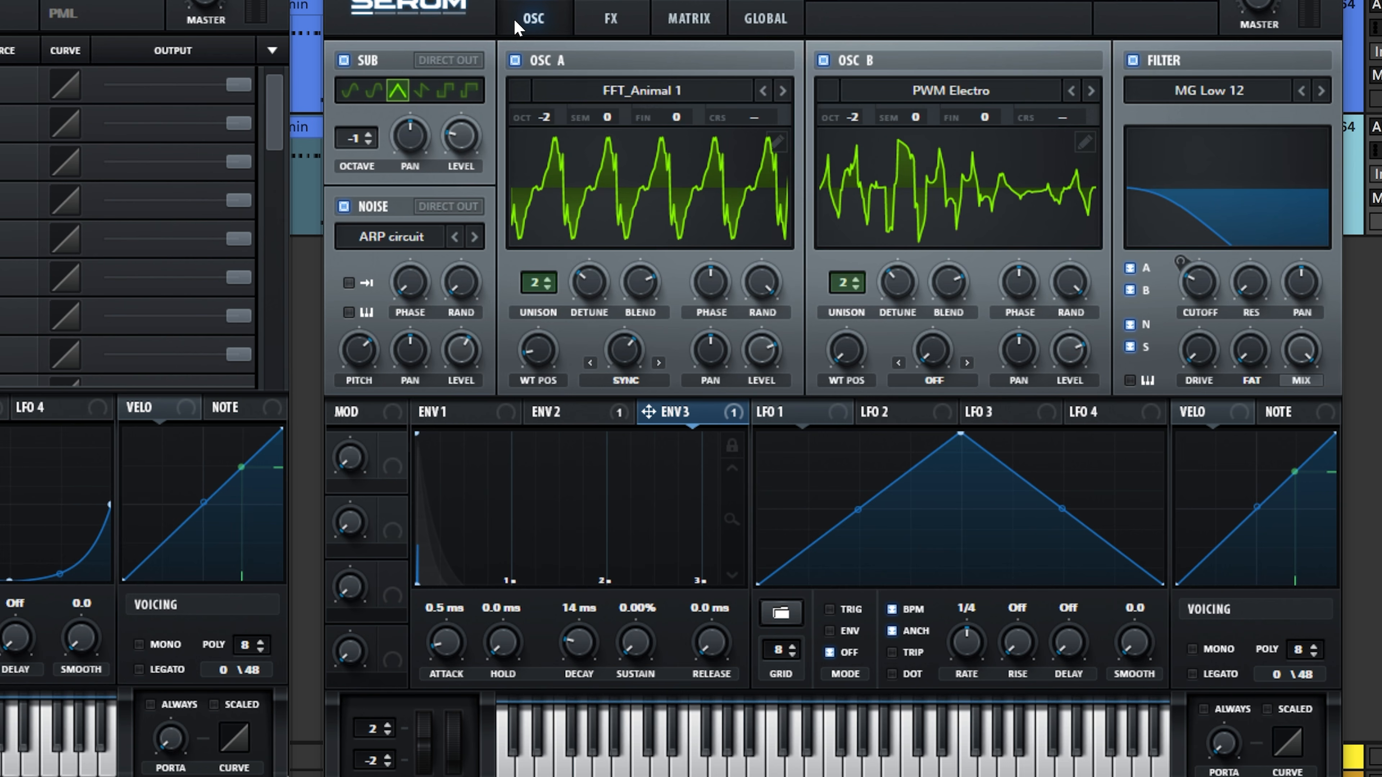
click(802, 412)
click(782, 613)
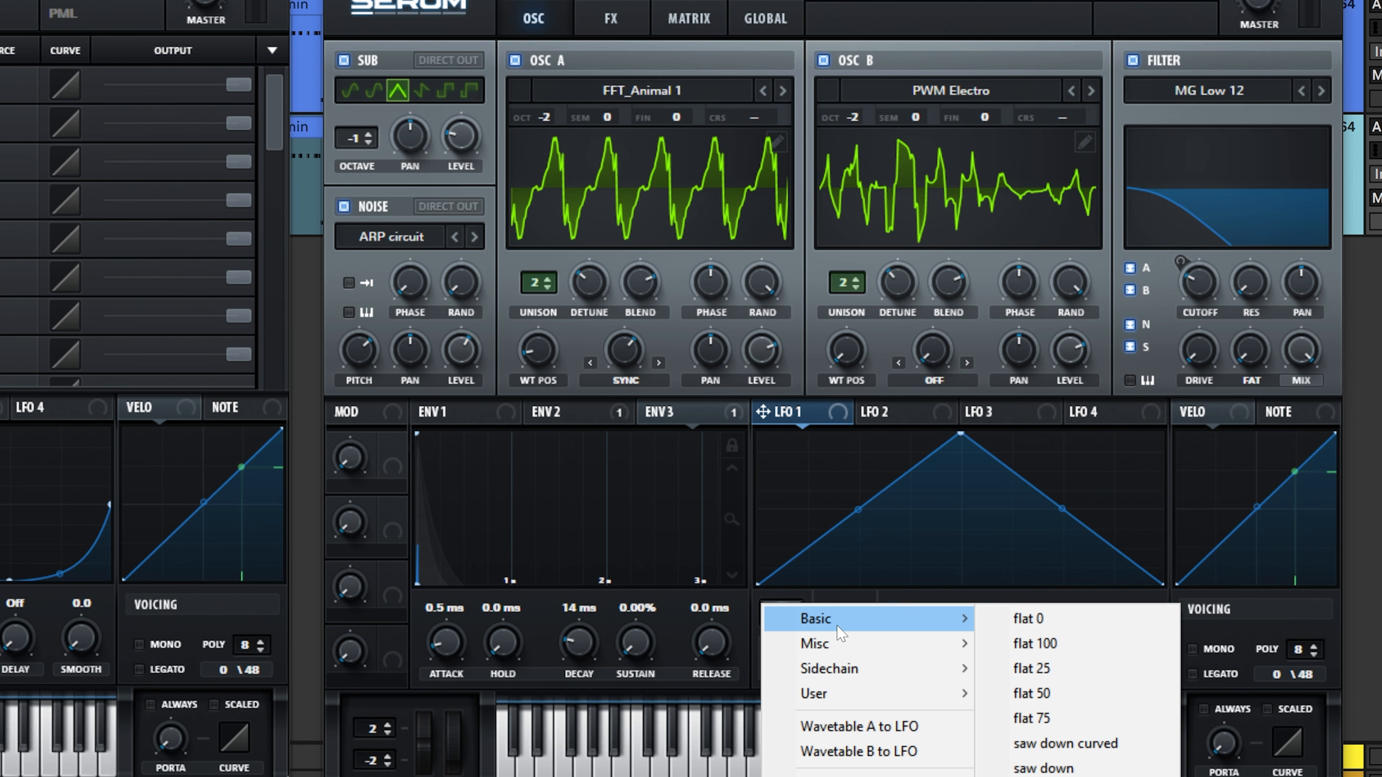
click(1034, 776)
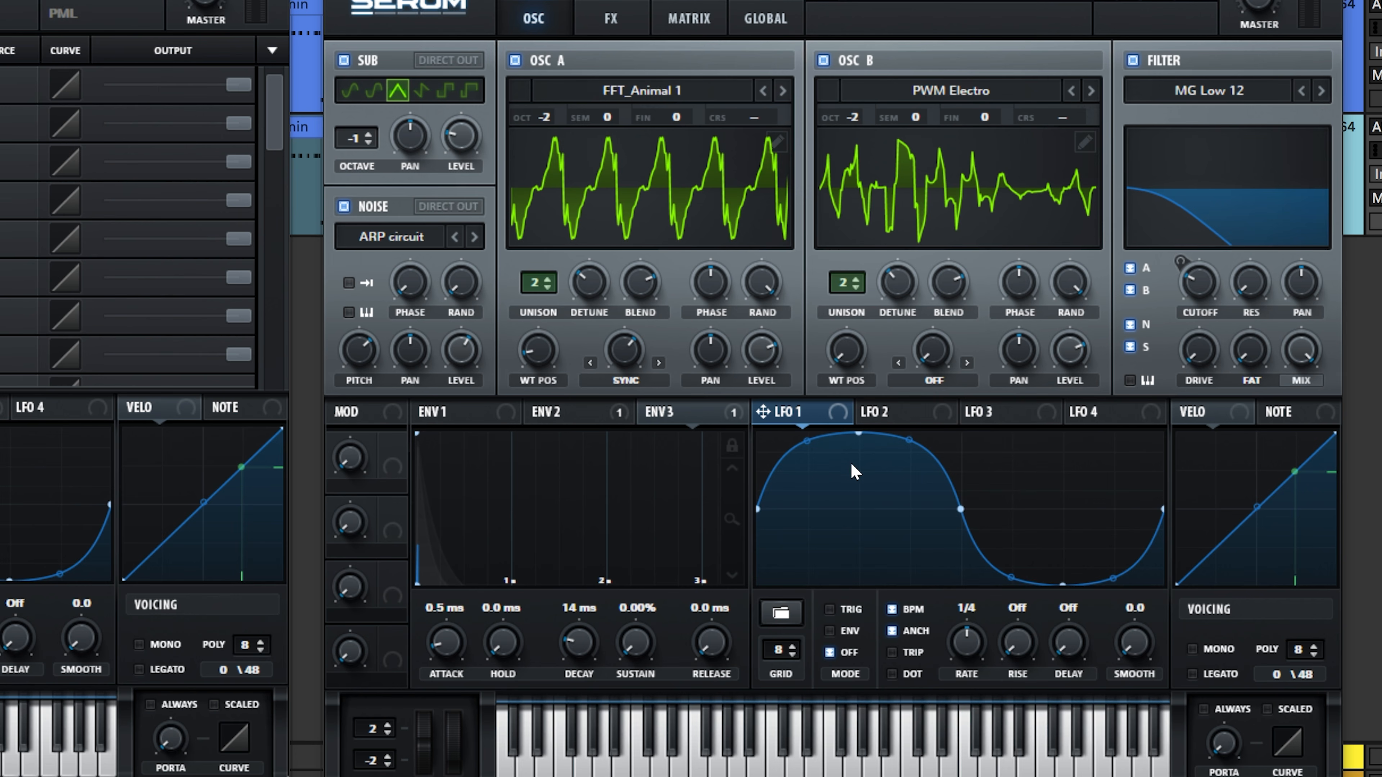
Assign LFO 1 to the filter cutoff, set its rate to 1/2, and fine-tune the modulation amount.
drag(817, 426, 1181, 355)
drag(966, 645, 961, 673)
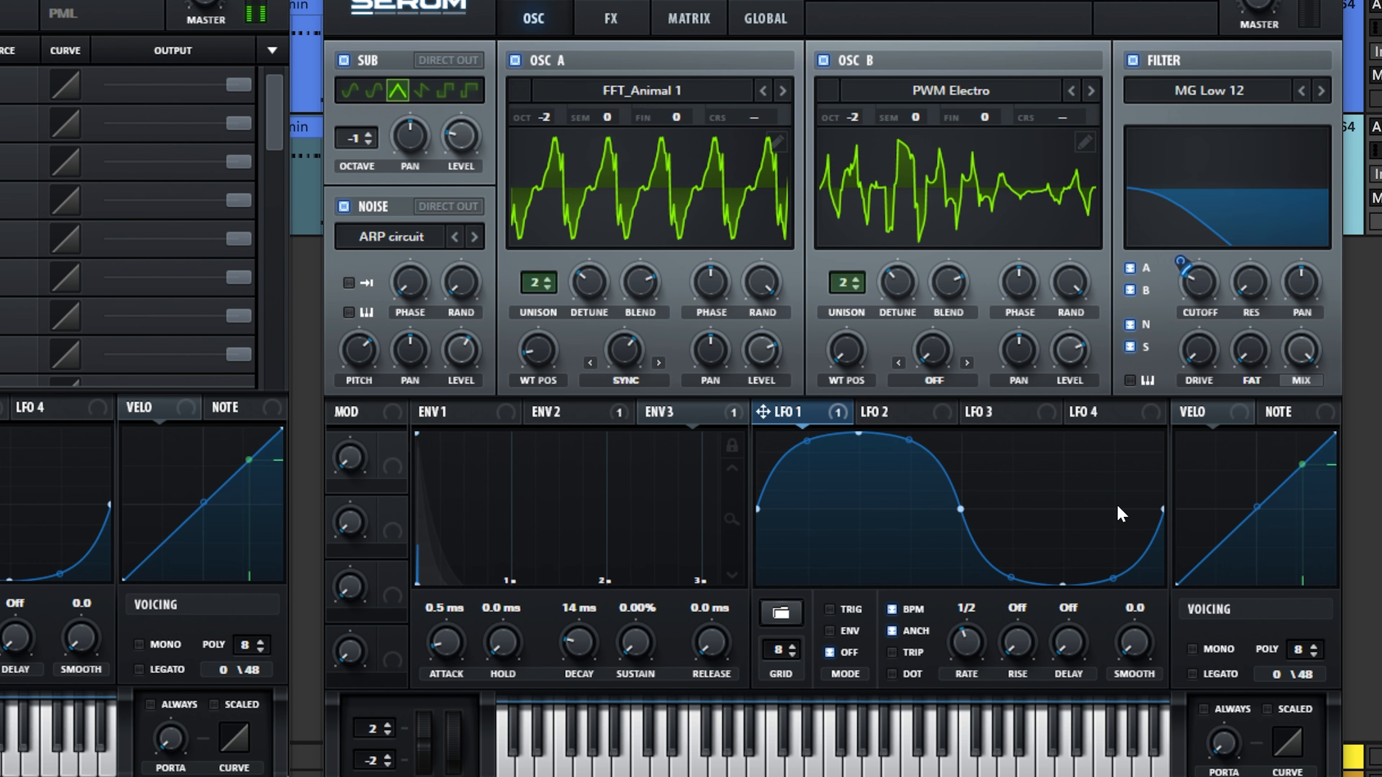
mouse_move(1183, 258)
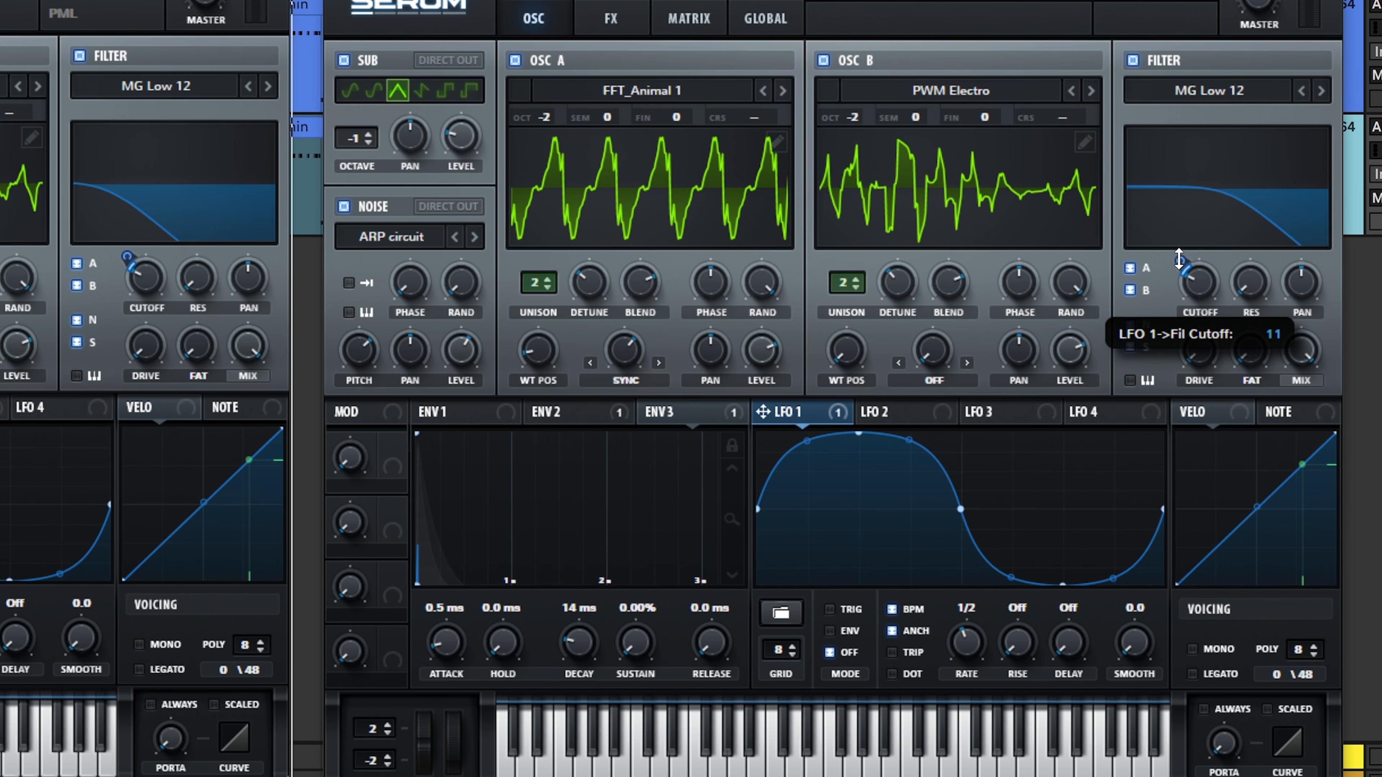
drag(1180, 259, 1178, 266)
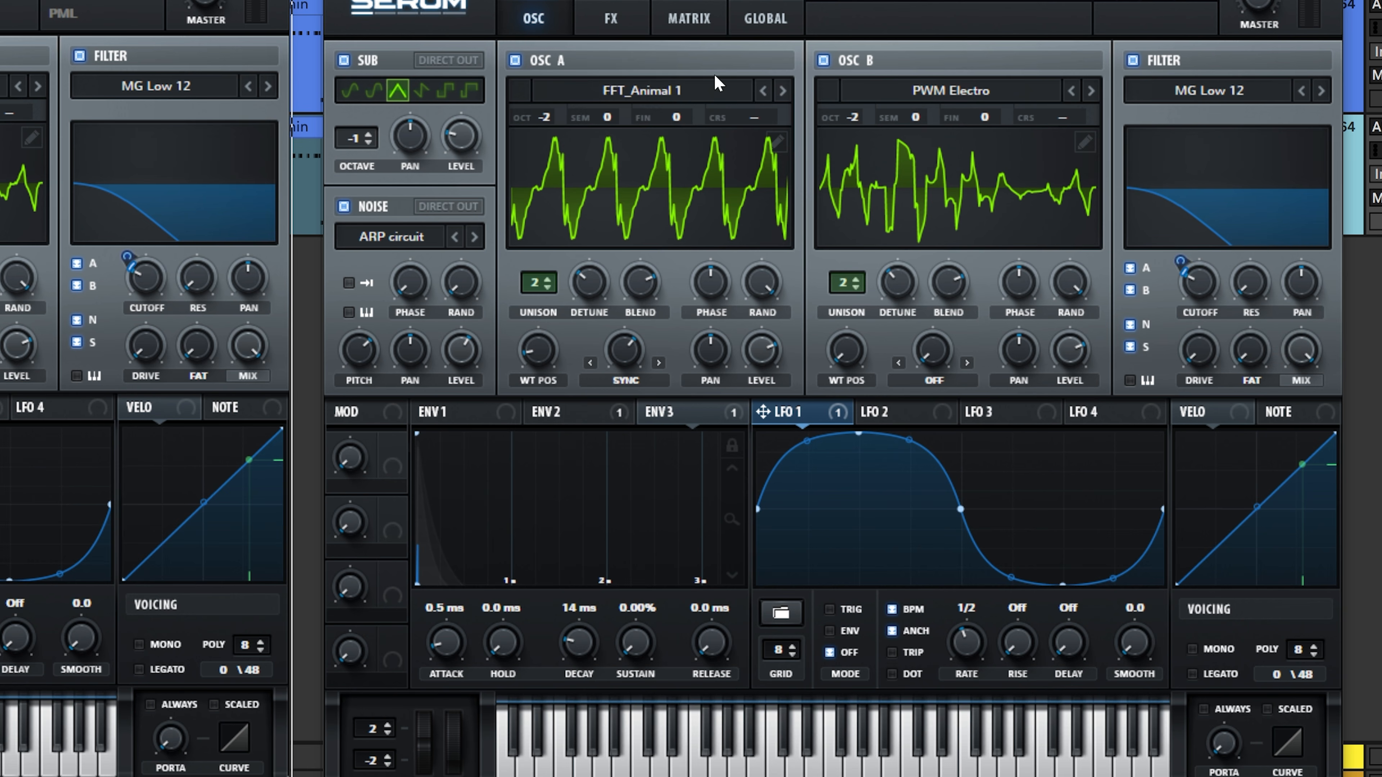
Enable the distortion effect in Downsample mode with 19% mix and 68% drive.
click(633, 22)
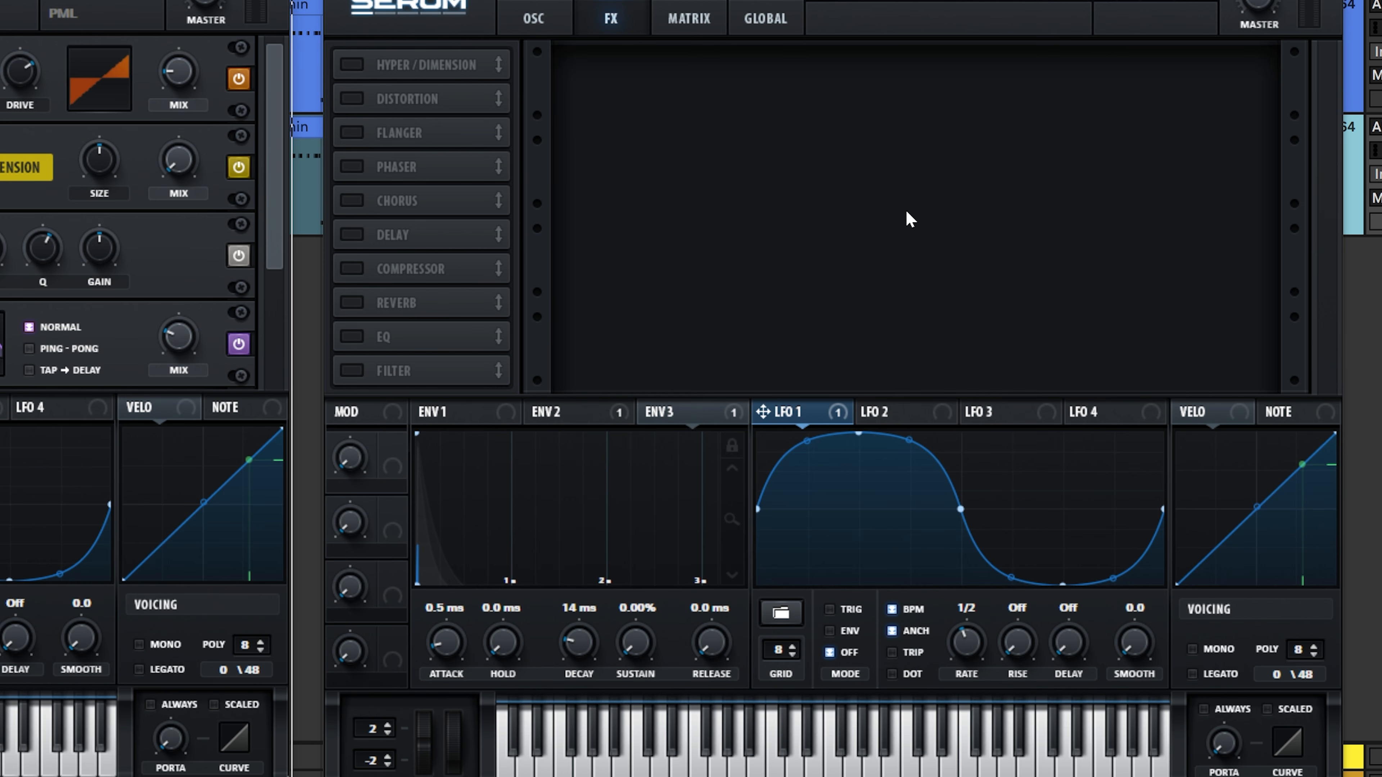
click(354, 102)
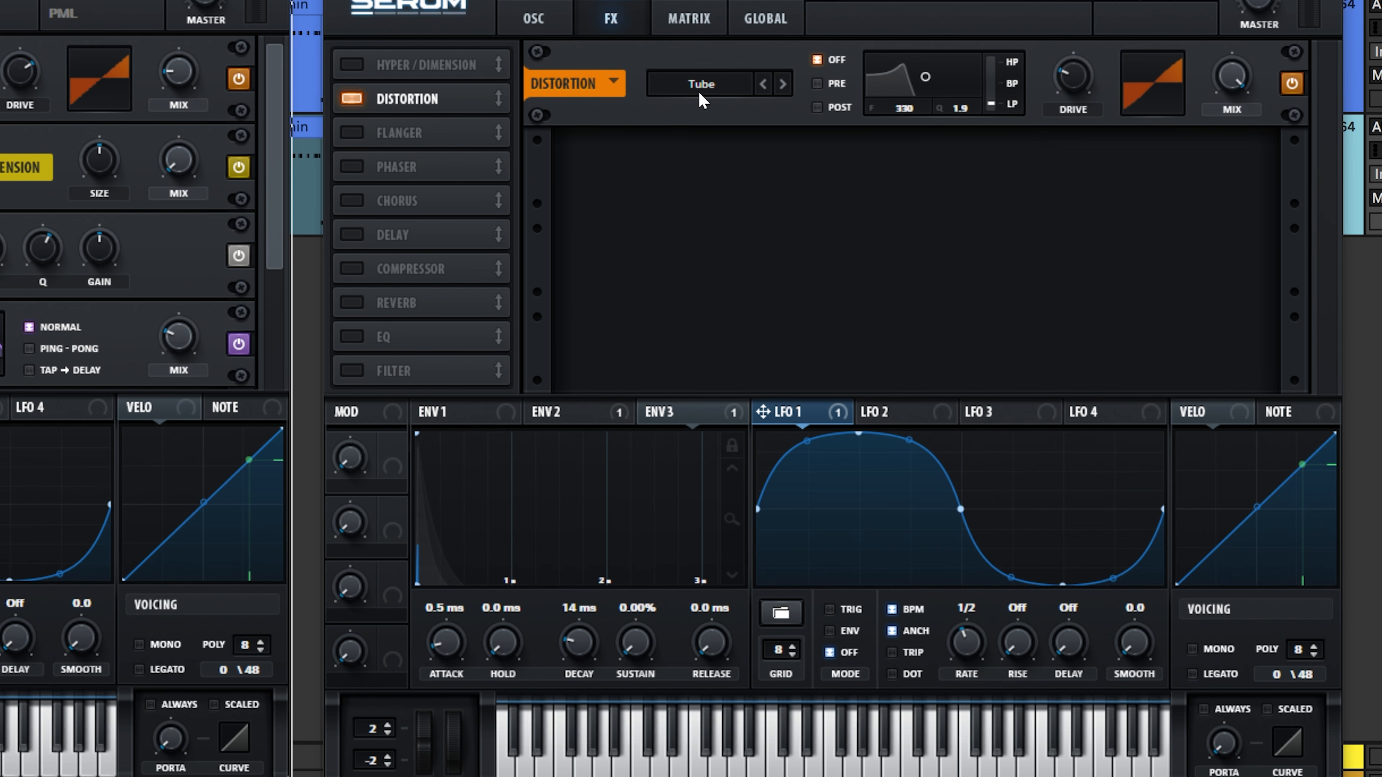
click(704, 99)
click(702, 309)
drag(1231, 97, 1228, 204)
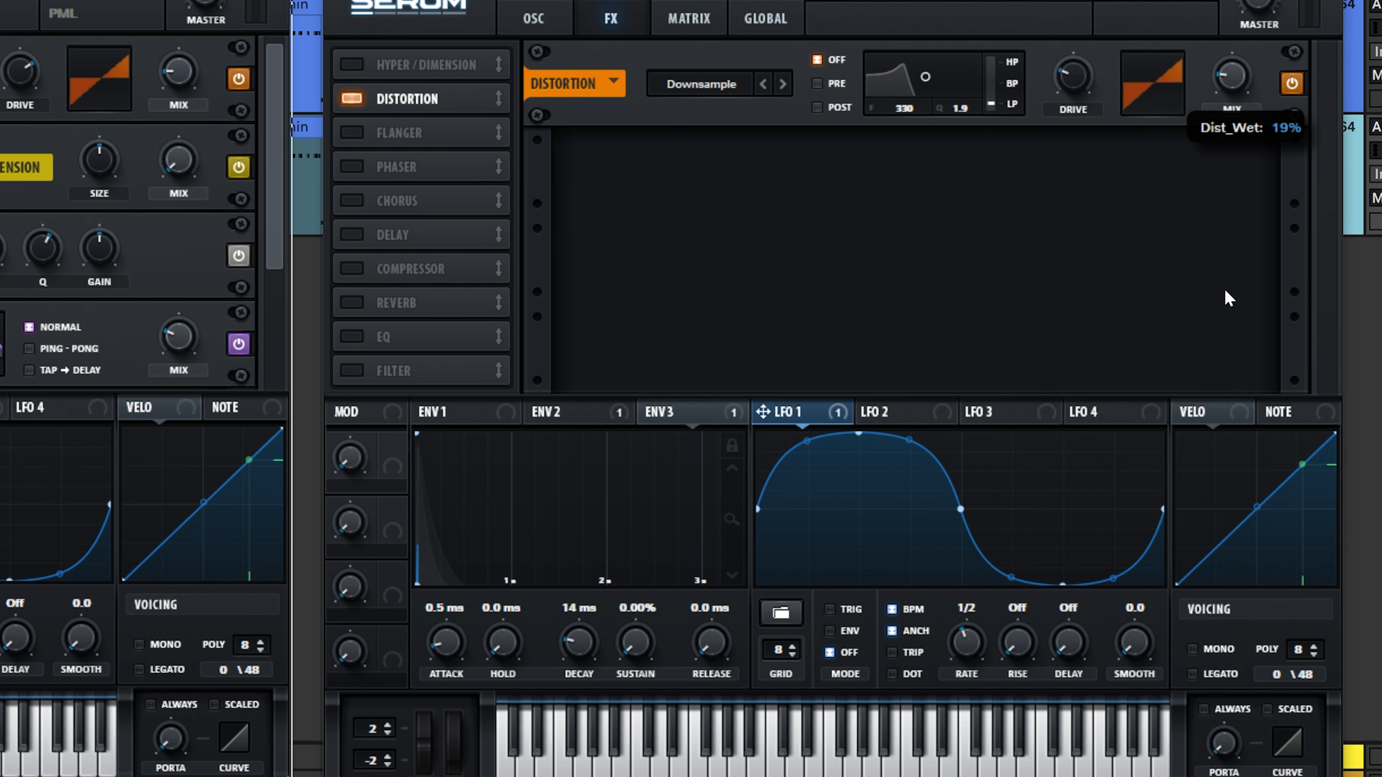
drag(1088, 96, 1072, 82)
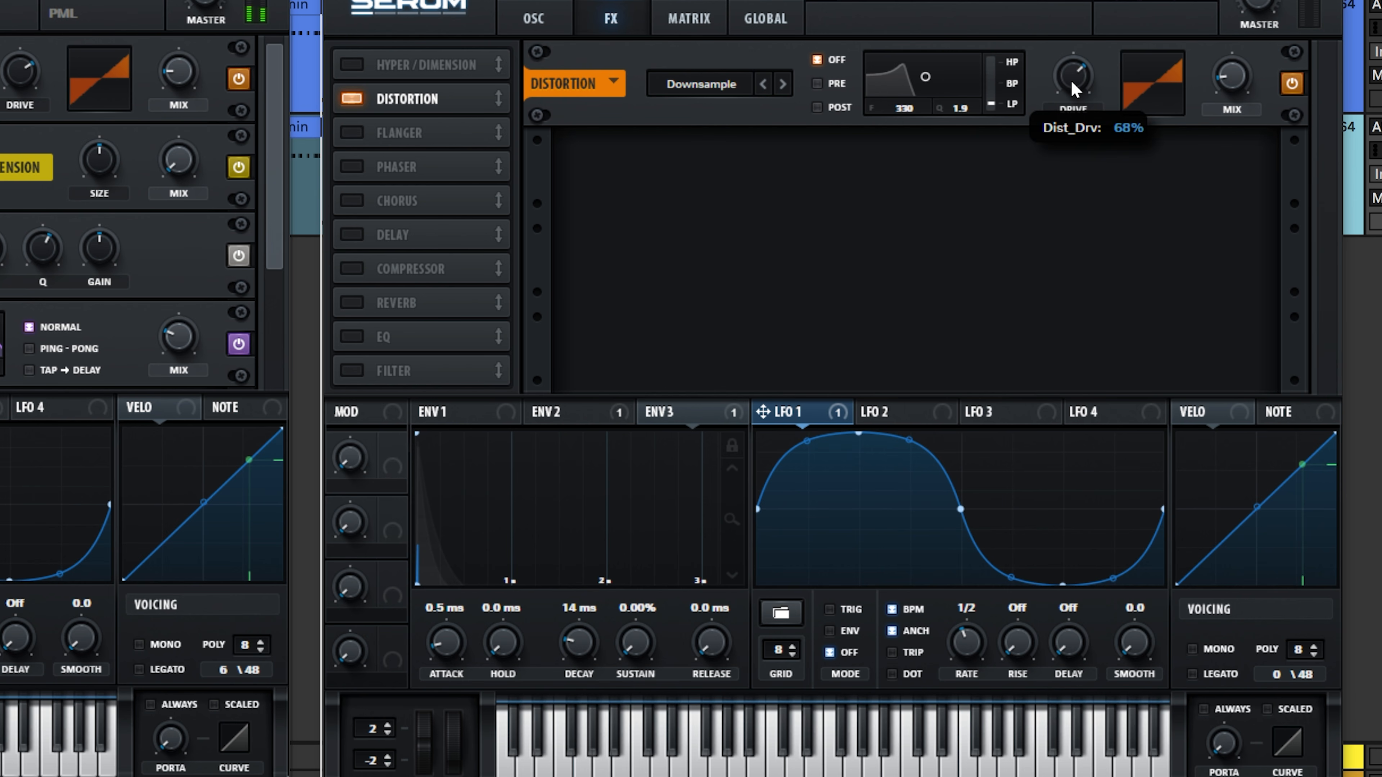
Enable Hyper/Dimension below the distortion in the effects chain, with Hyper mix 29%, unison 2 and rate at maximum.
click(351, 65)
drag(445, 64, 442, 109)
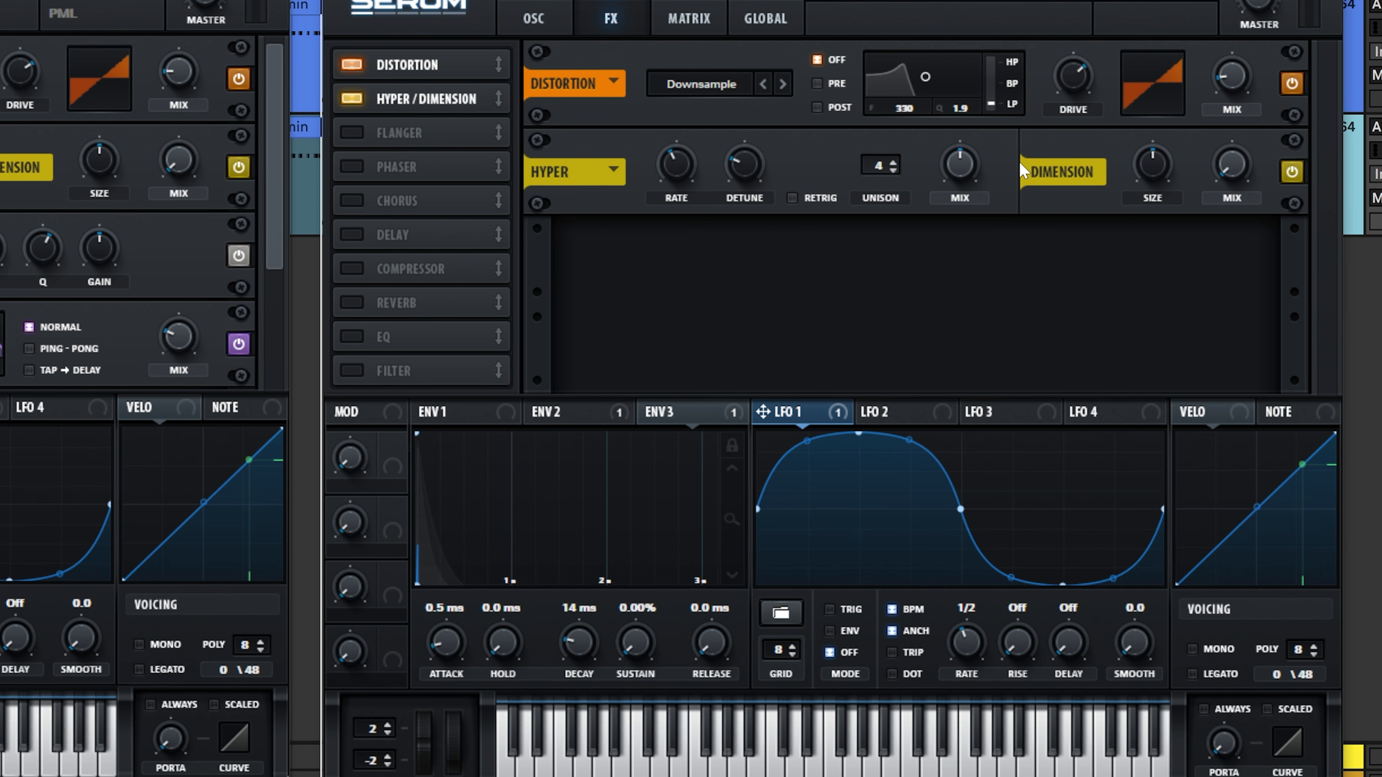
drag(964, 171, 967, 228)
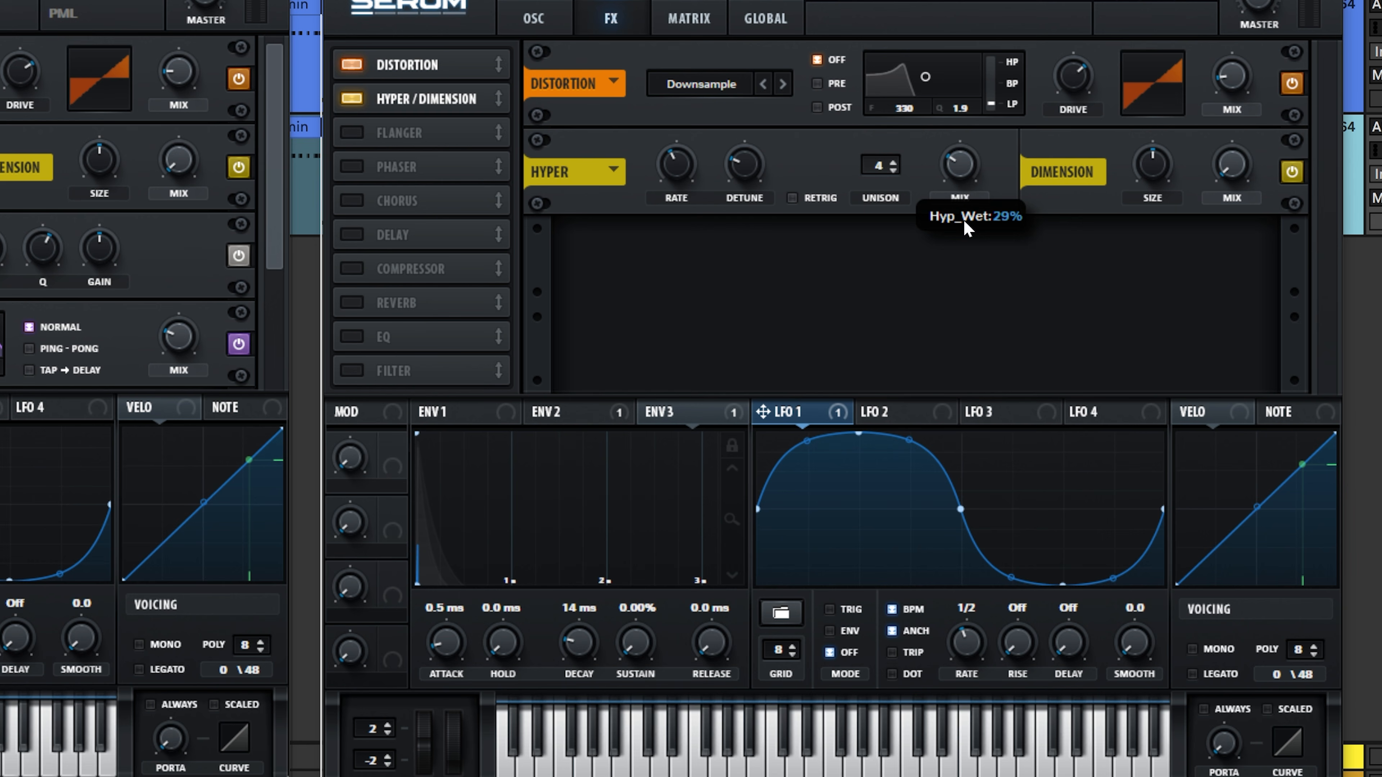
drag(878, 165, 880, 201)
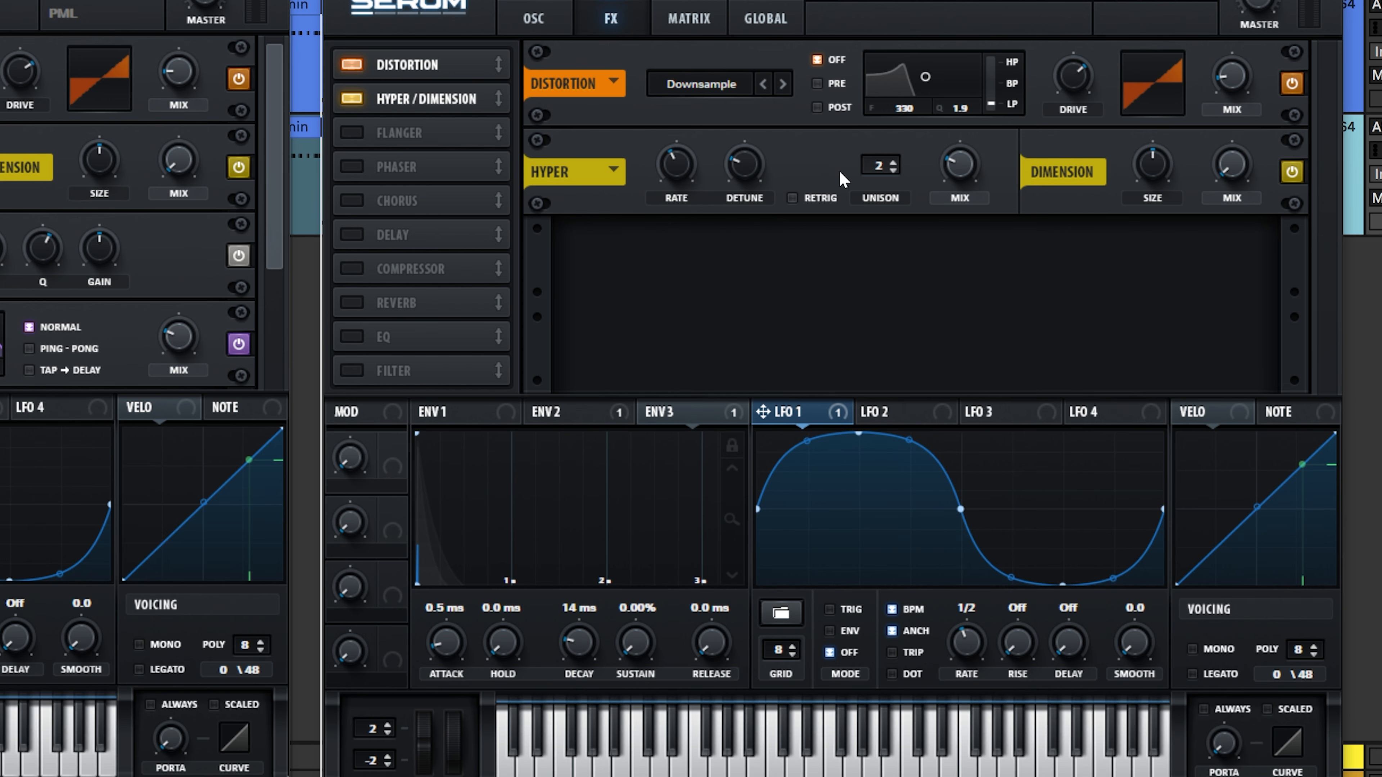
drag(677, 163, 681, 49)
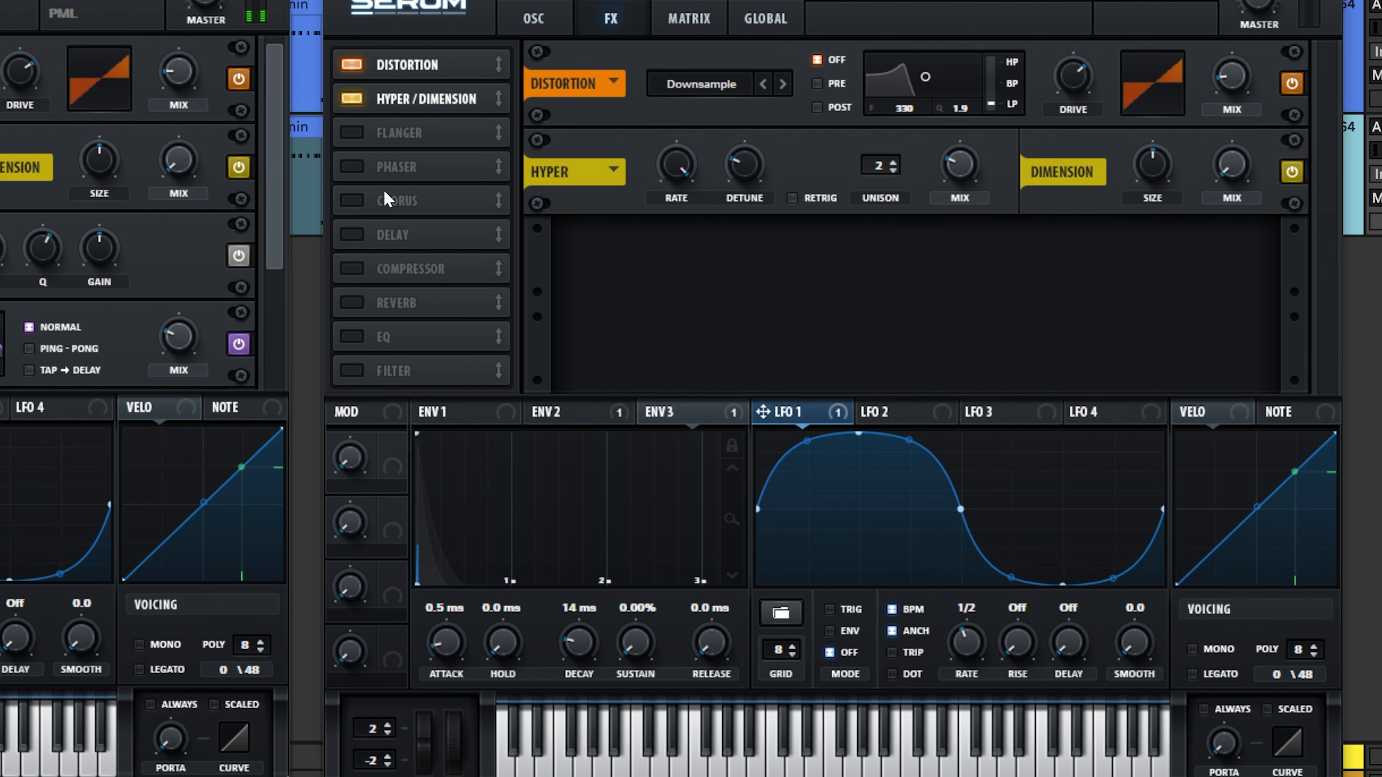
Enable EQ, switch its low band to a high-pass shape, and lower that band's Q and frequency below 192 Hz.
click(352, 336)
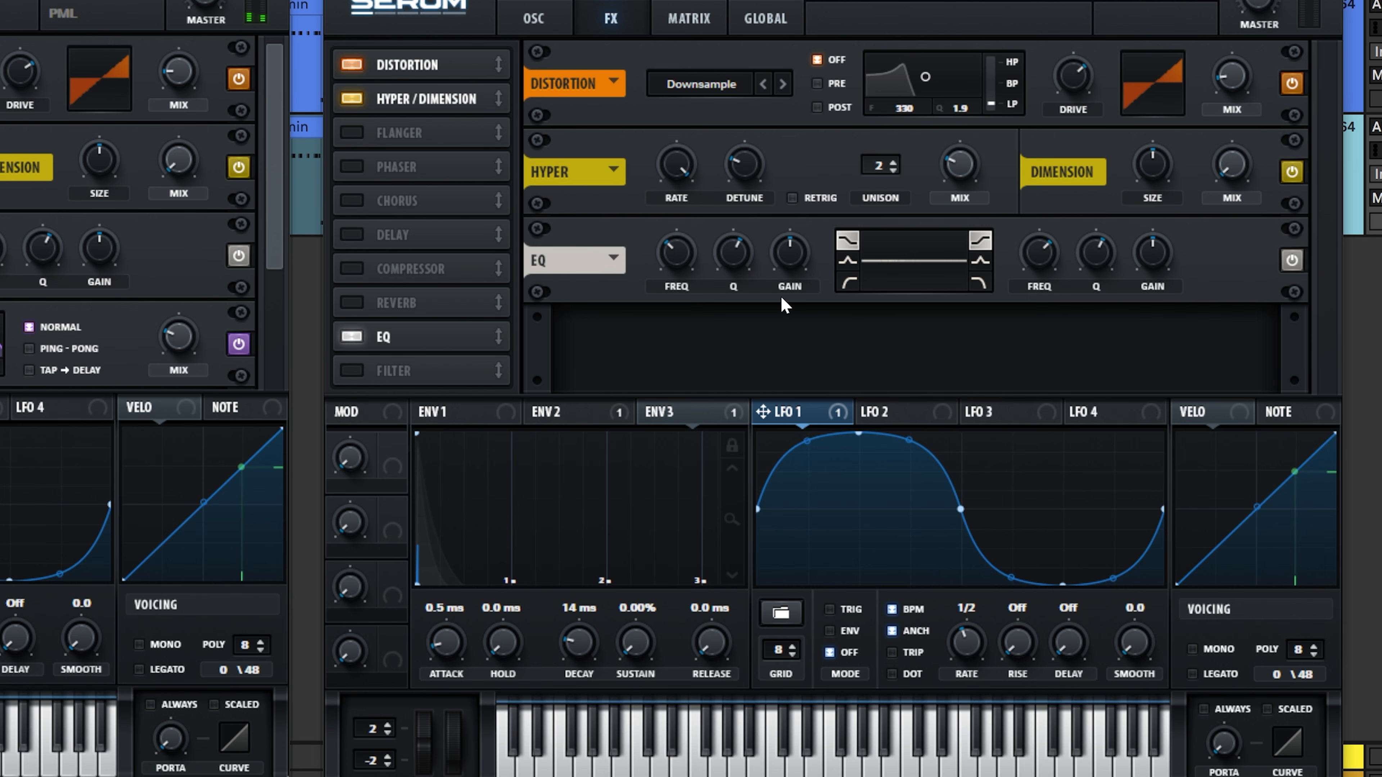
click(848, 283)
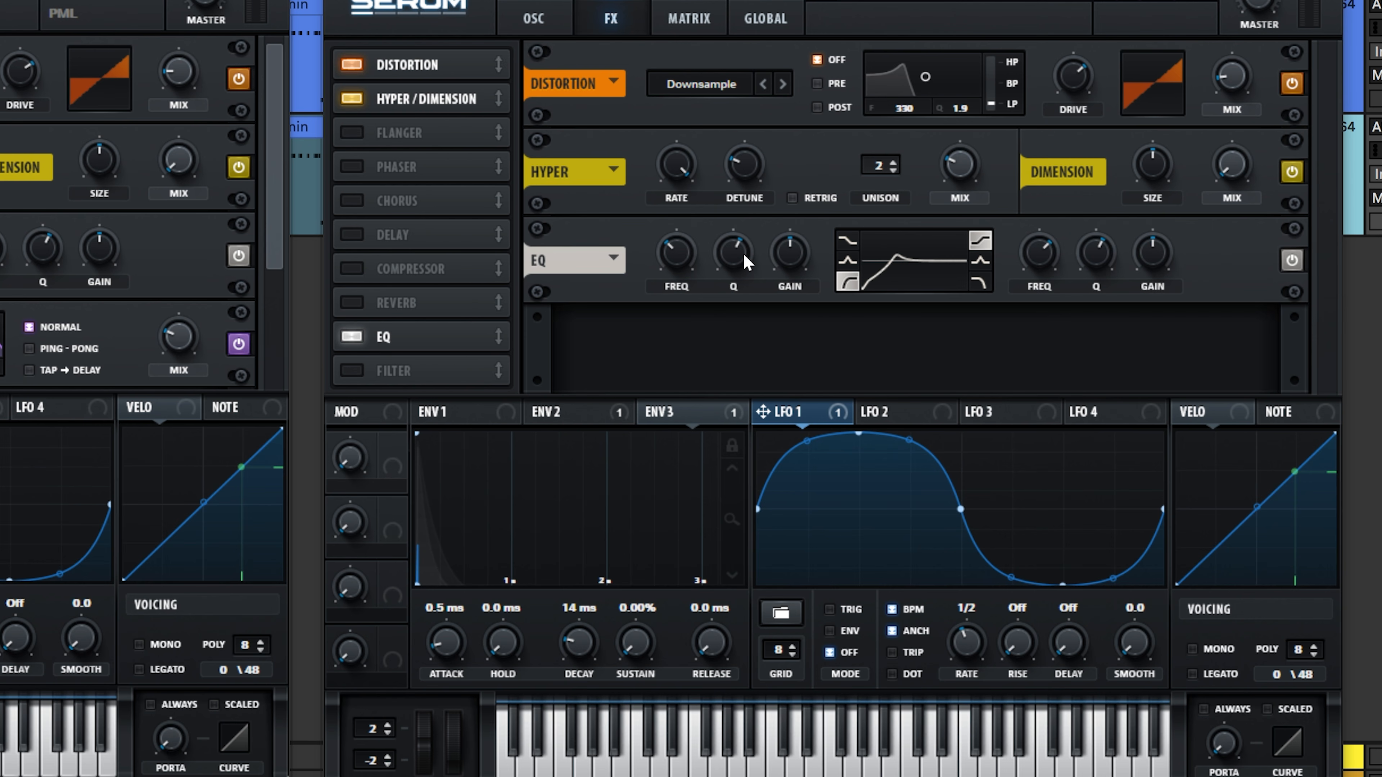
drag(746, 263, 739, 294)
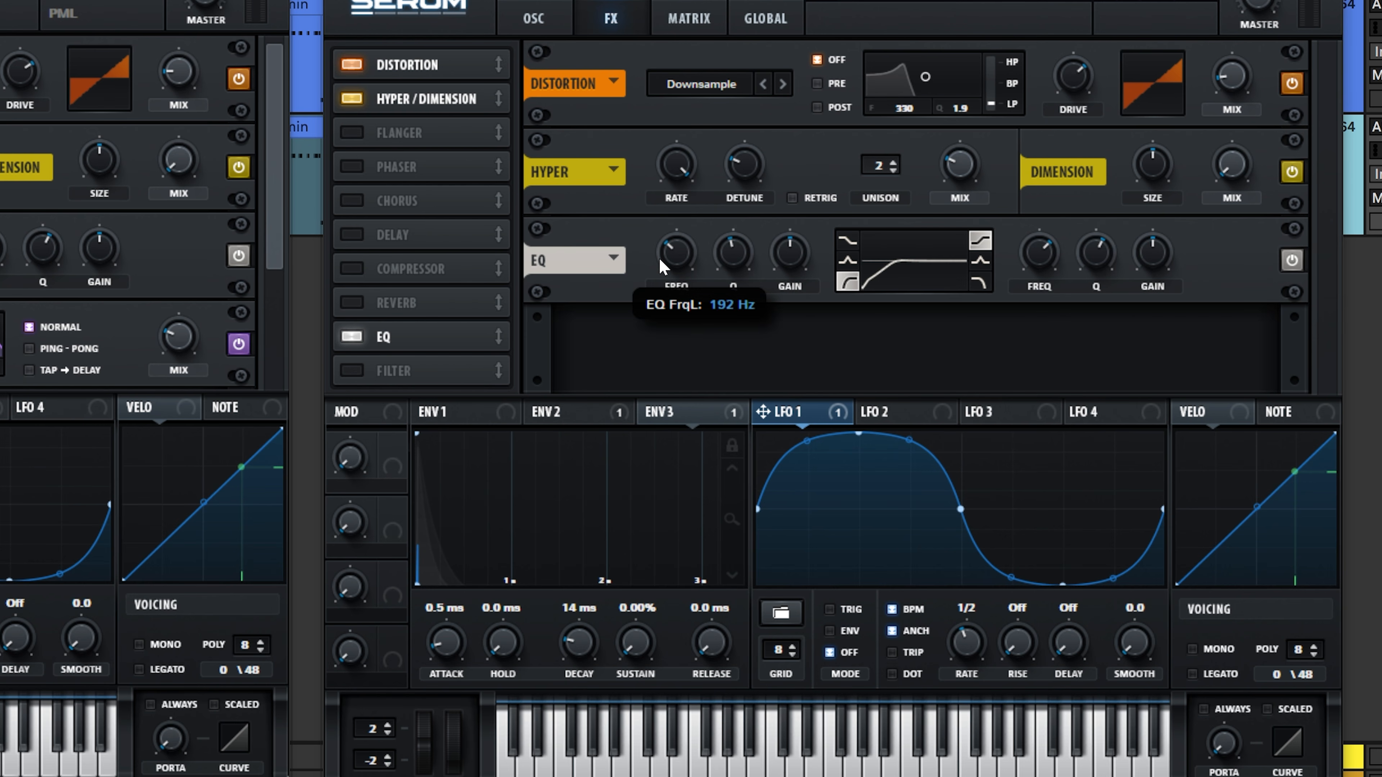
drag(662, 265, 661, 299)
key(space)
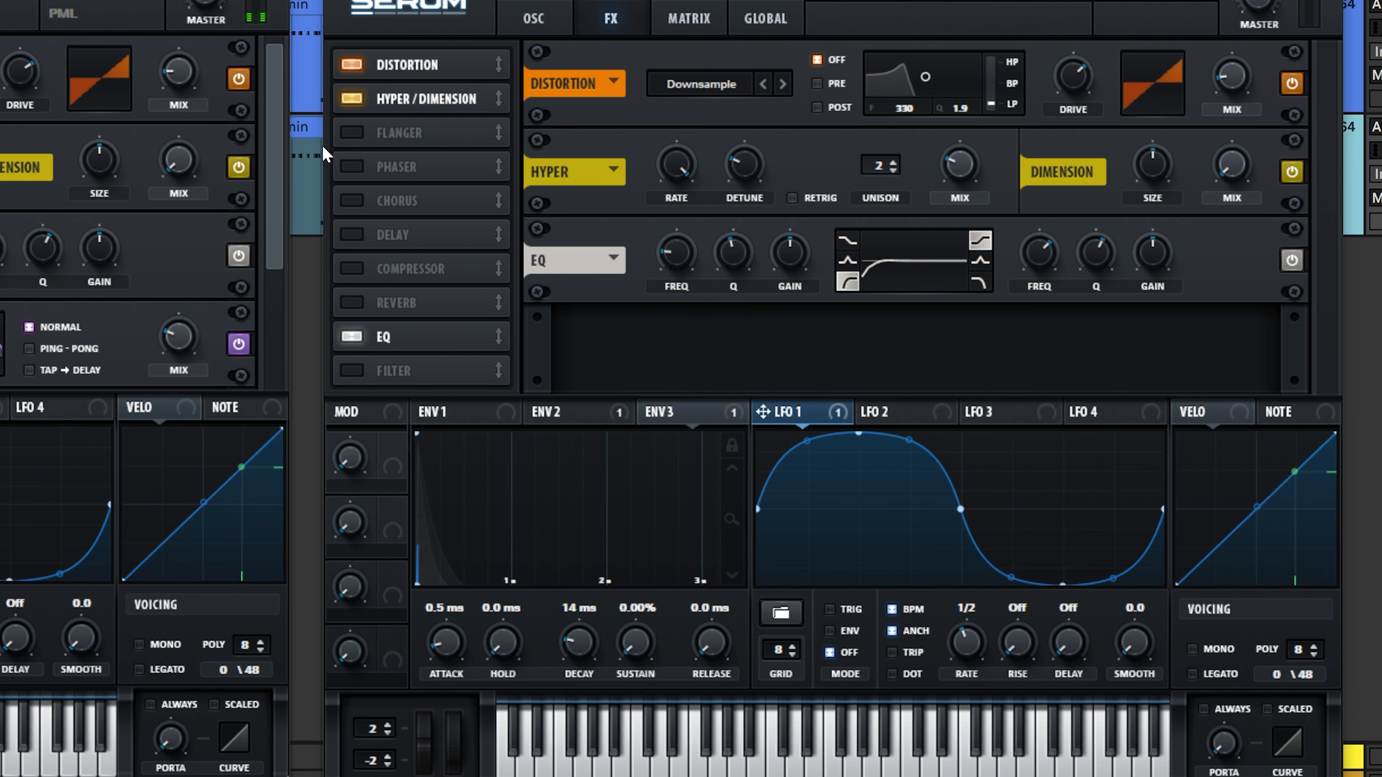
Enable Delay and reorder the effects chain so EQ and then Delay follow Hyper/Dimension.
scroll(274, 153, down, 5)
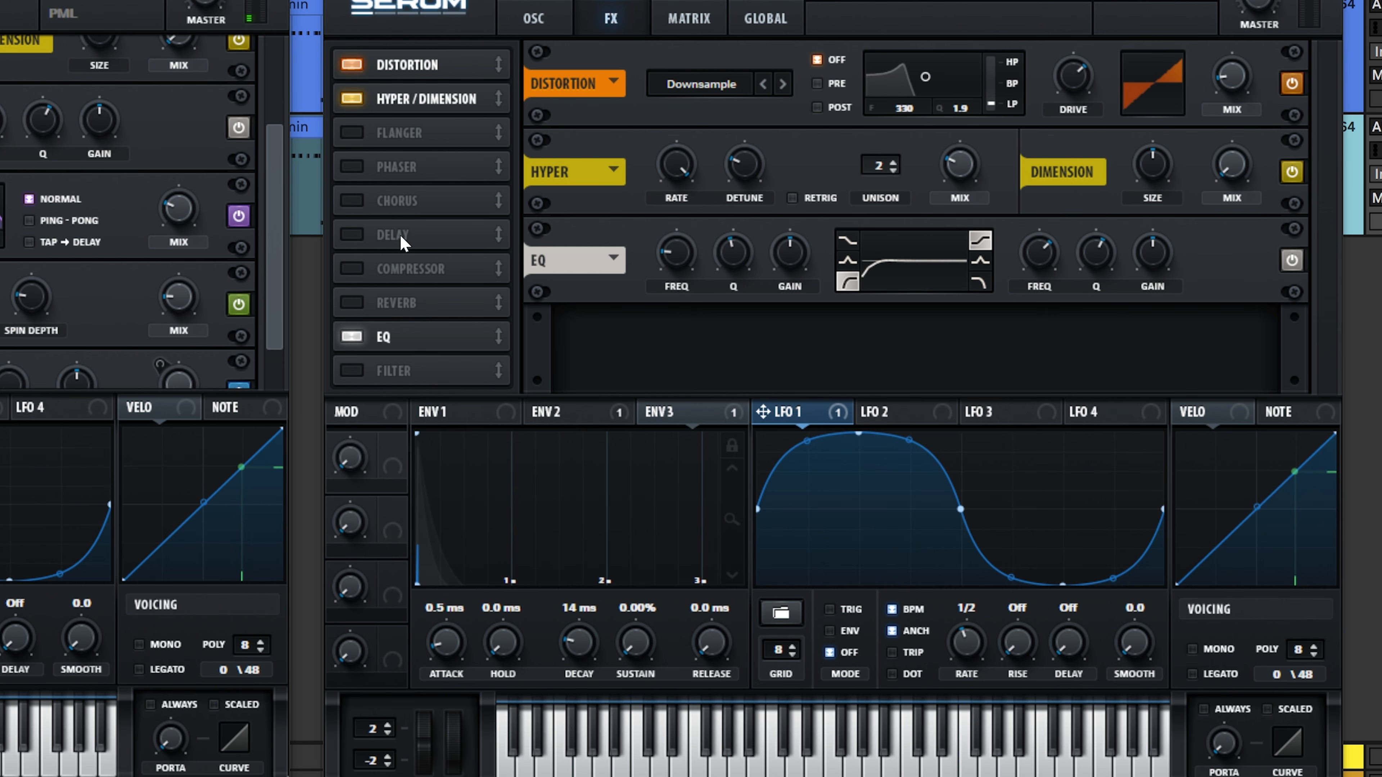
click(403, 244)
drag(423, 247, 401, 311)
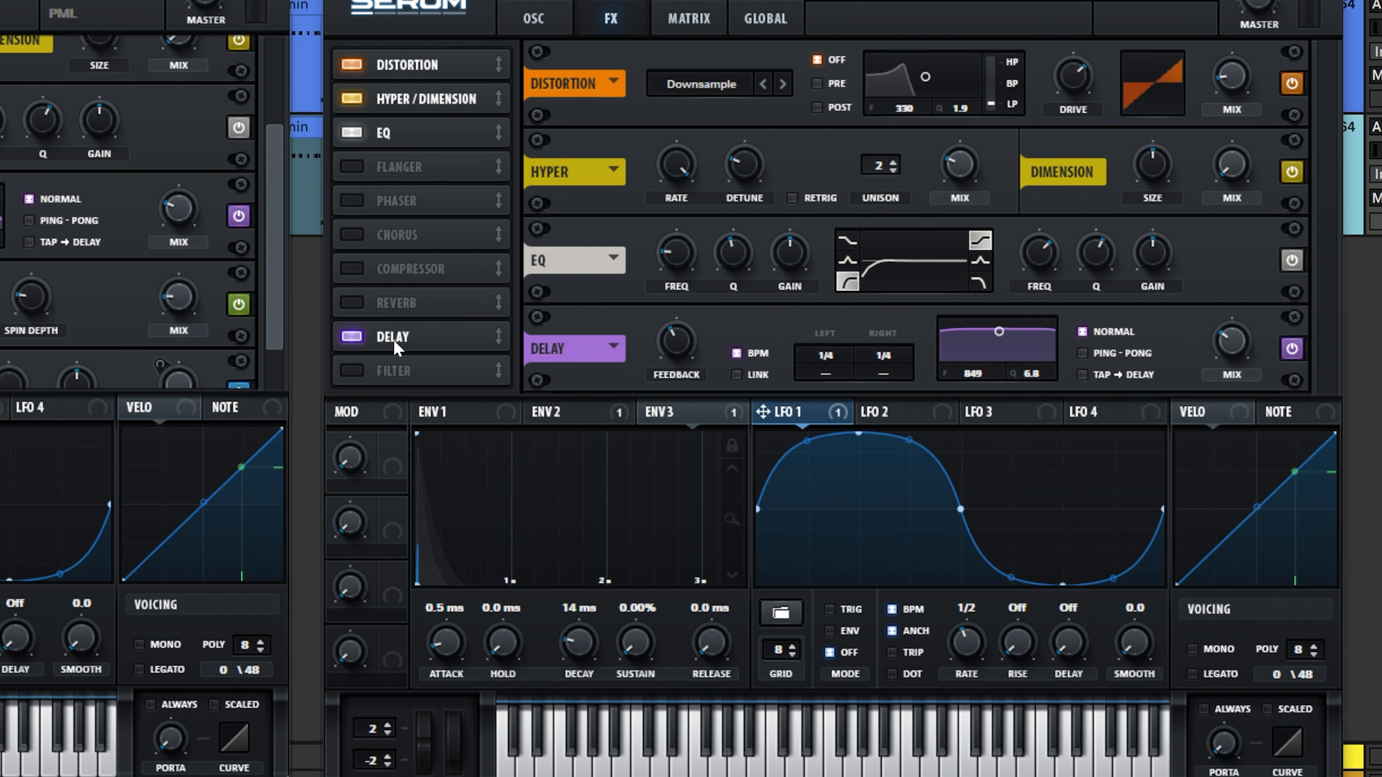
drag(396, 348, 391, 167)
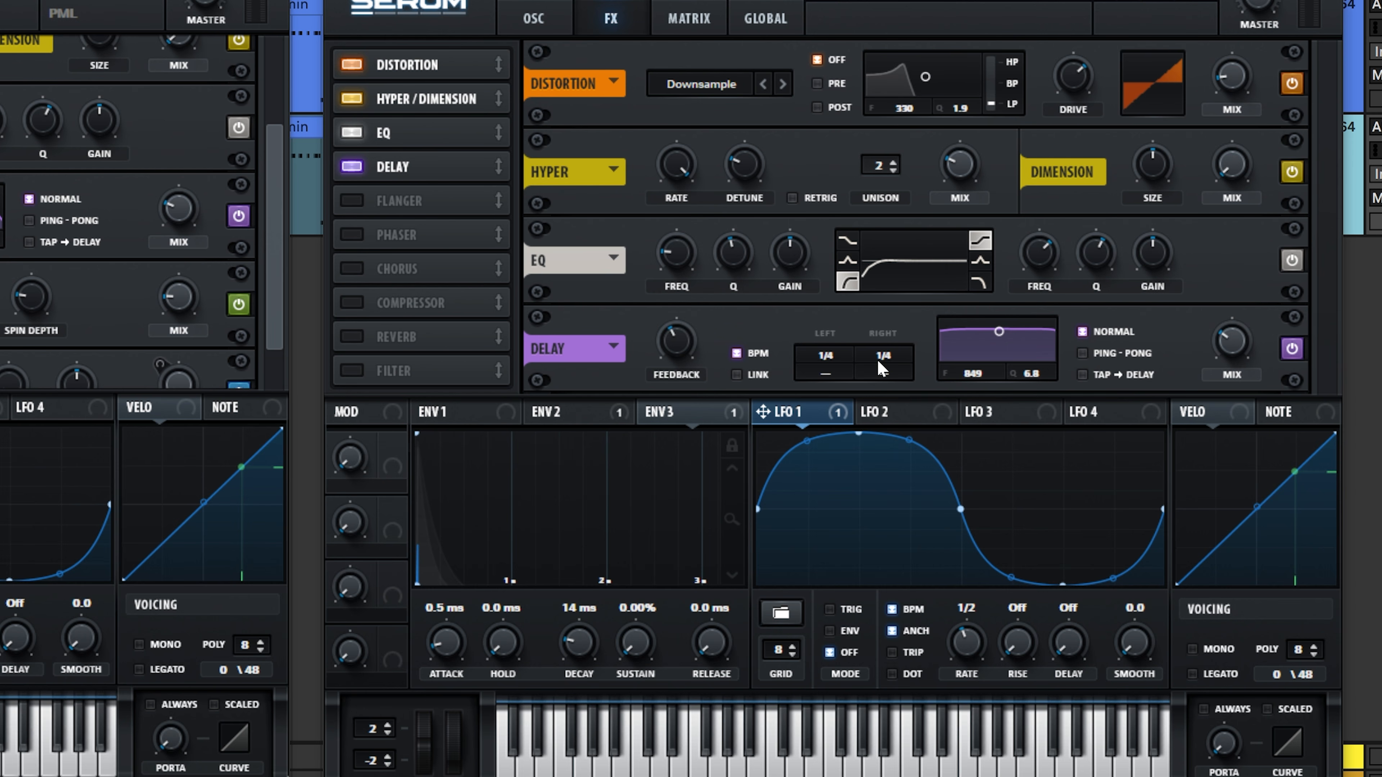
Set both delay times to 1/2, raise the feedback, lower the mix, and set the delay filter to 1412 with Q 2.2.
drag(895, 376, 863, 360)
drag(680, 343, 694, 314)
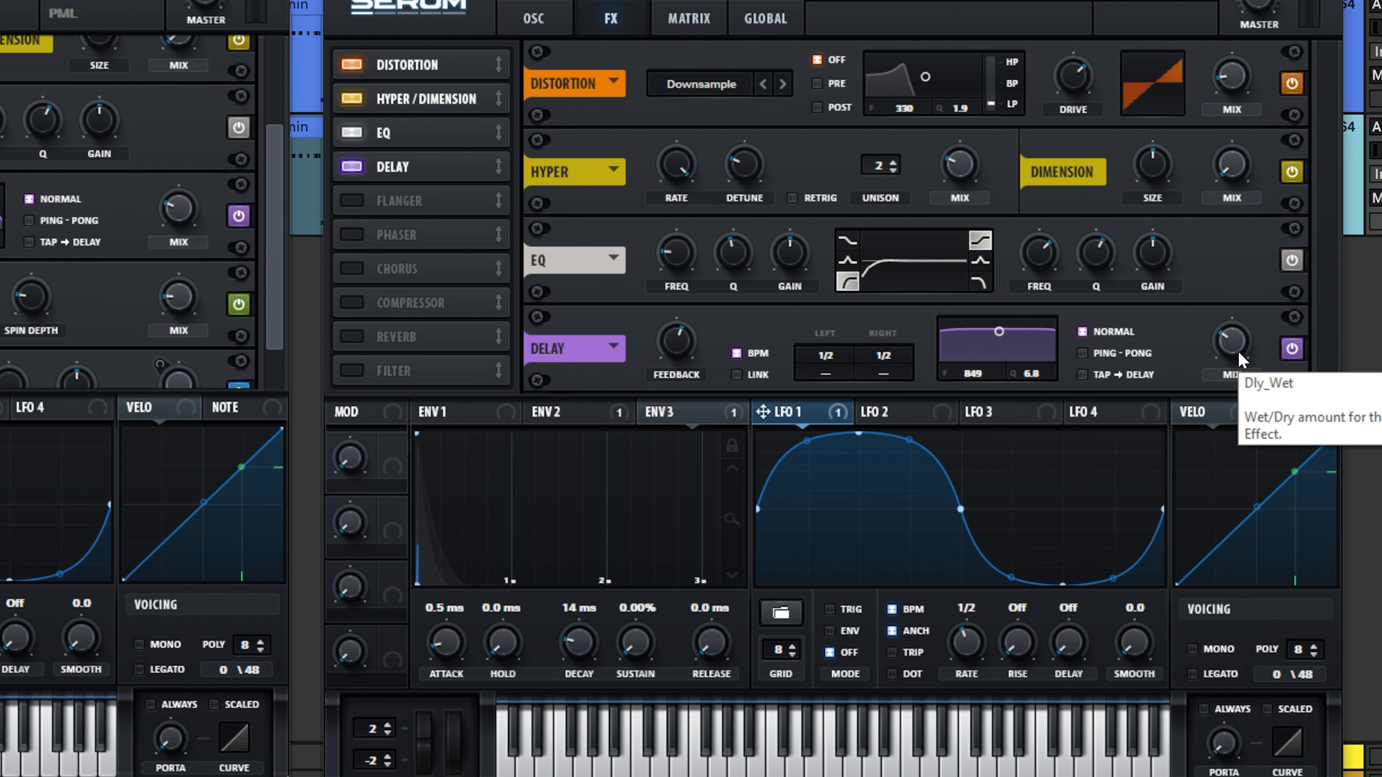
drag(1235, 354, 1236, 376)
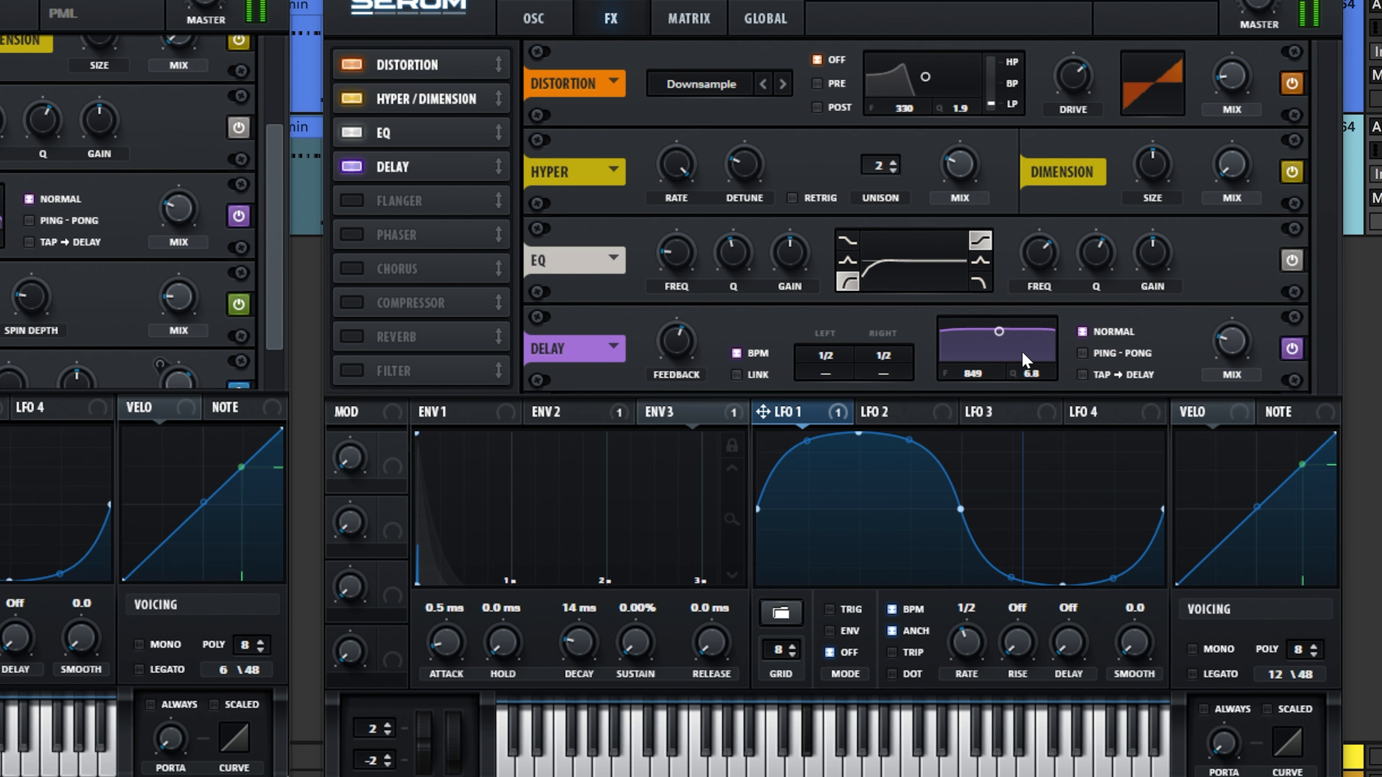
drag(1010, 340, 1011, 357)
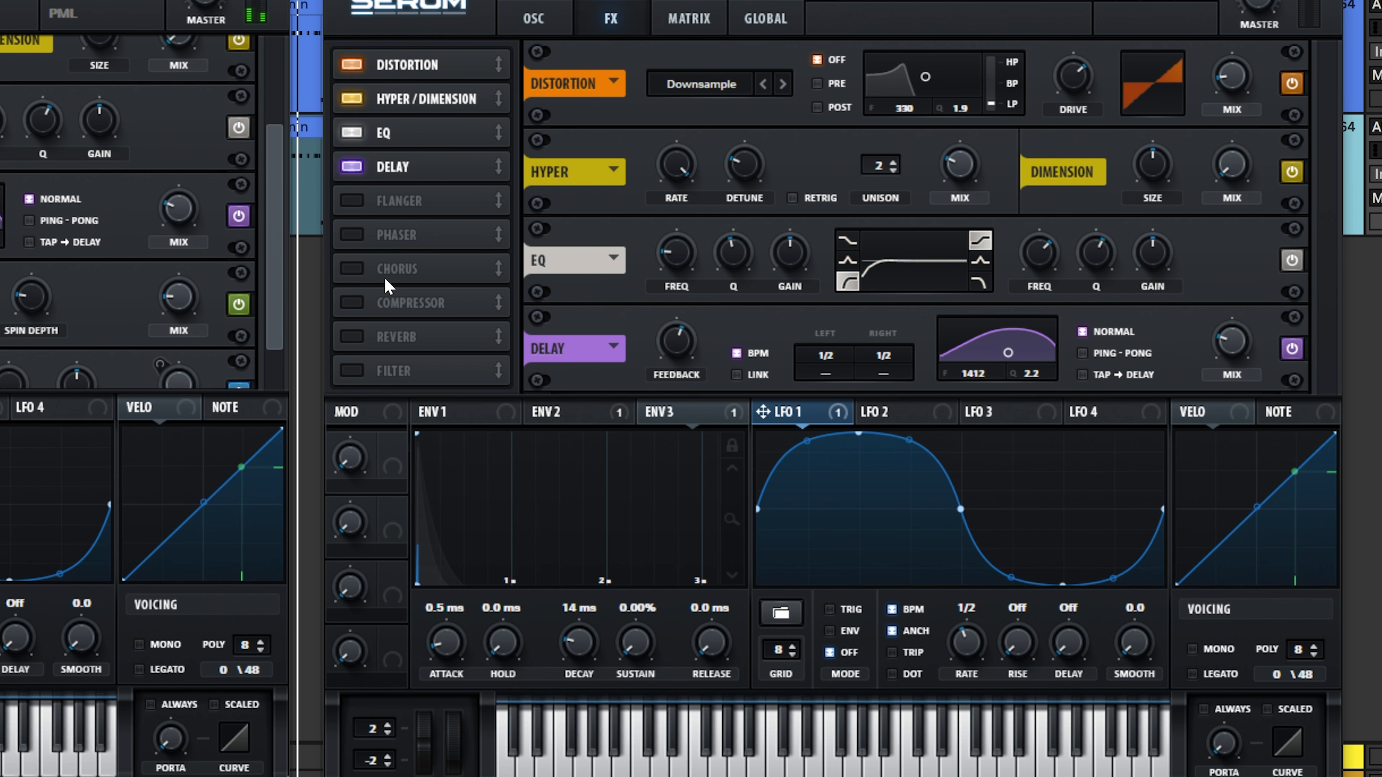
Enable the Hall reverb, raise its high cut and reduce its mix.
click(360, 336)
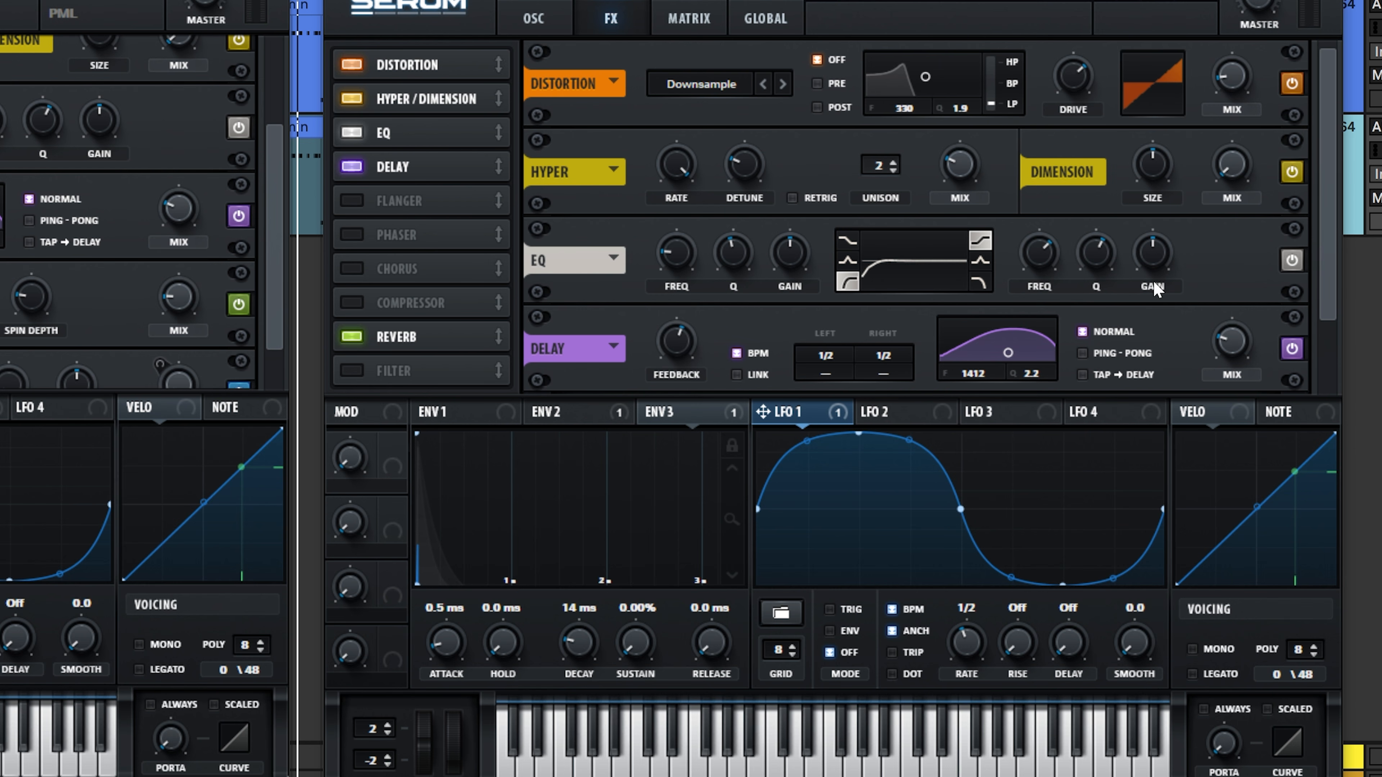
drag(1328, 163, 1333, 287)
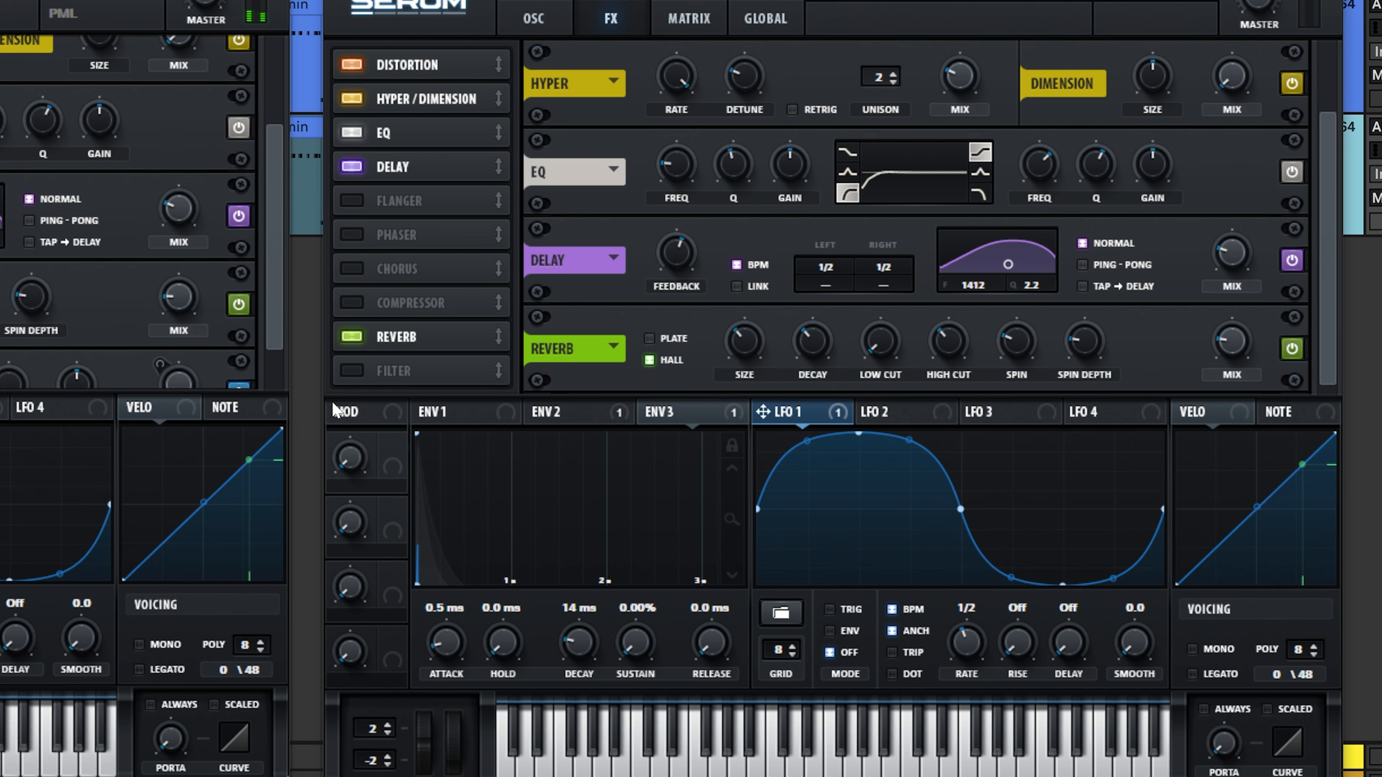
drag(974, 337, 963, 269)
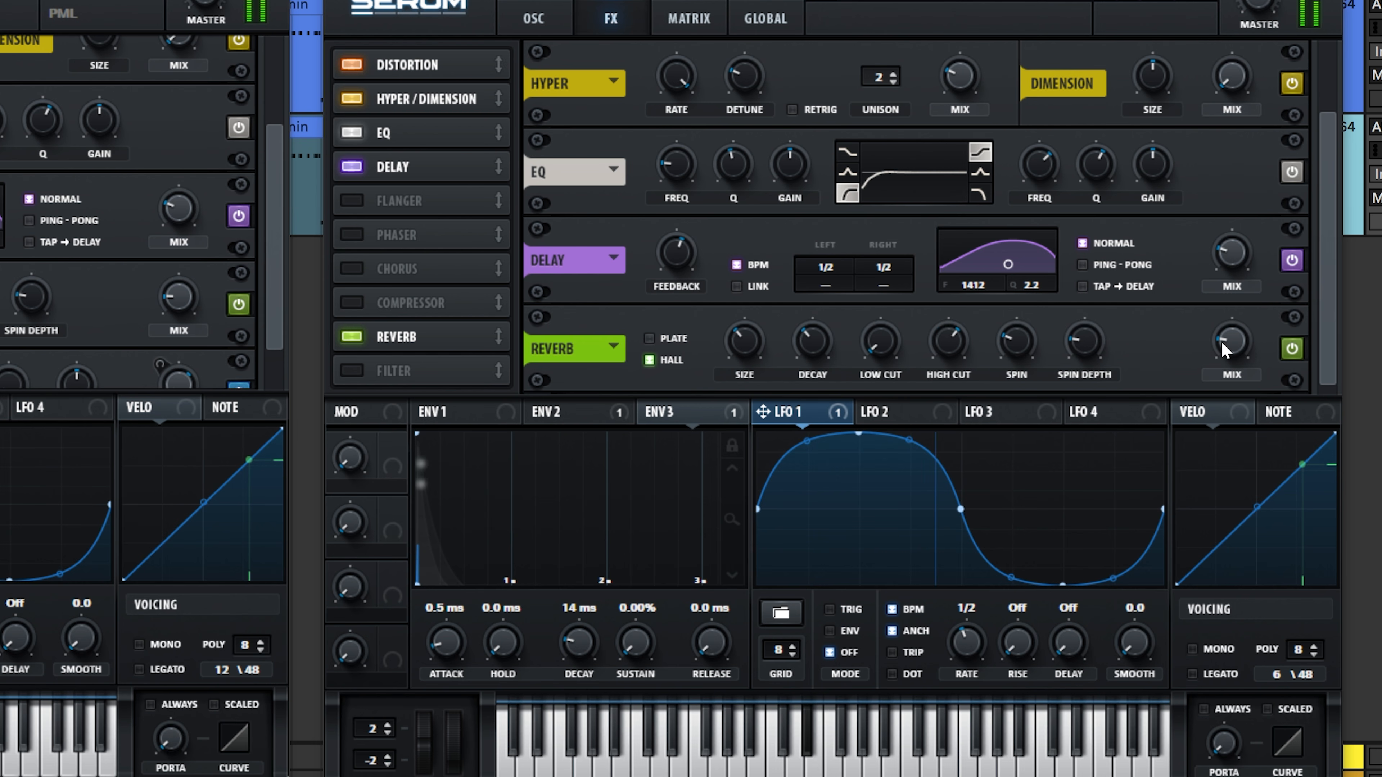
mouse_move(1239, 355)
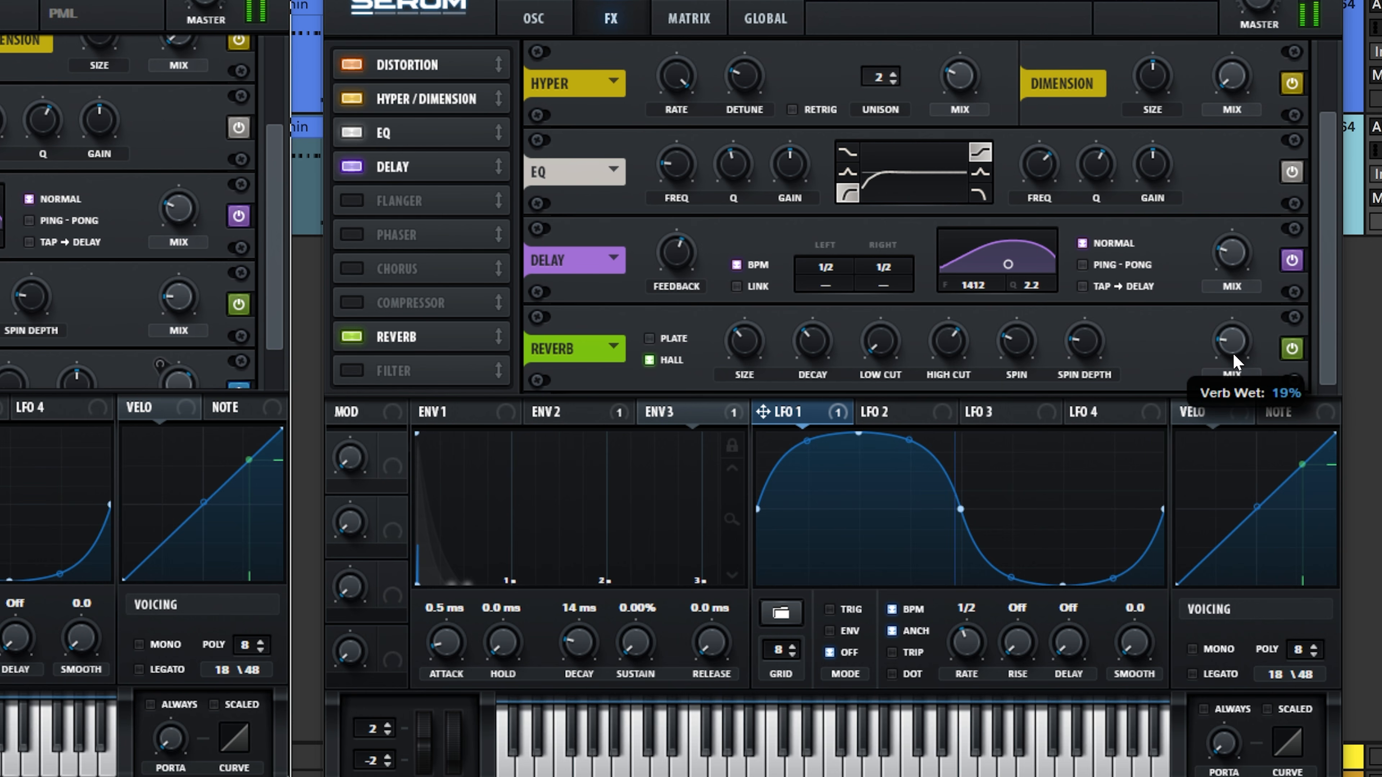
drag(1242, 339, 1242, 355)
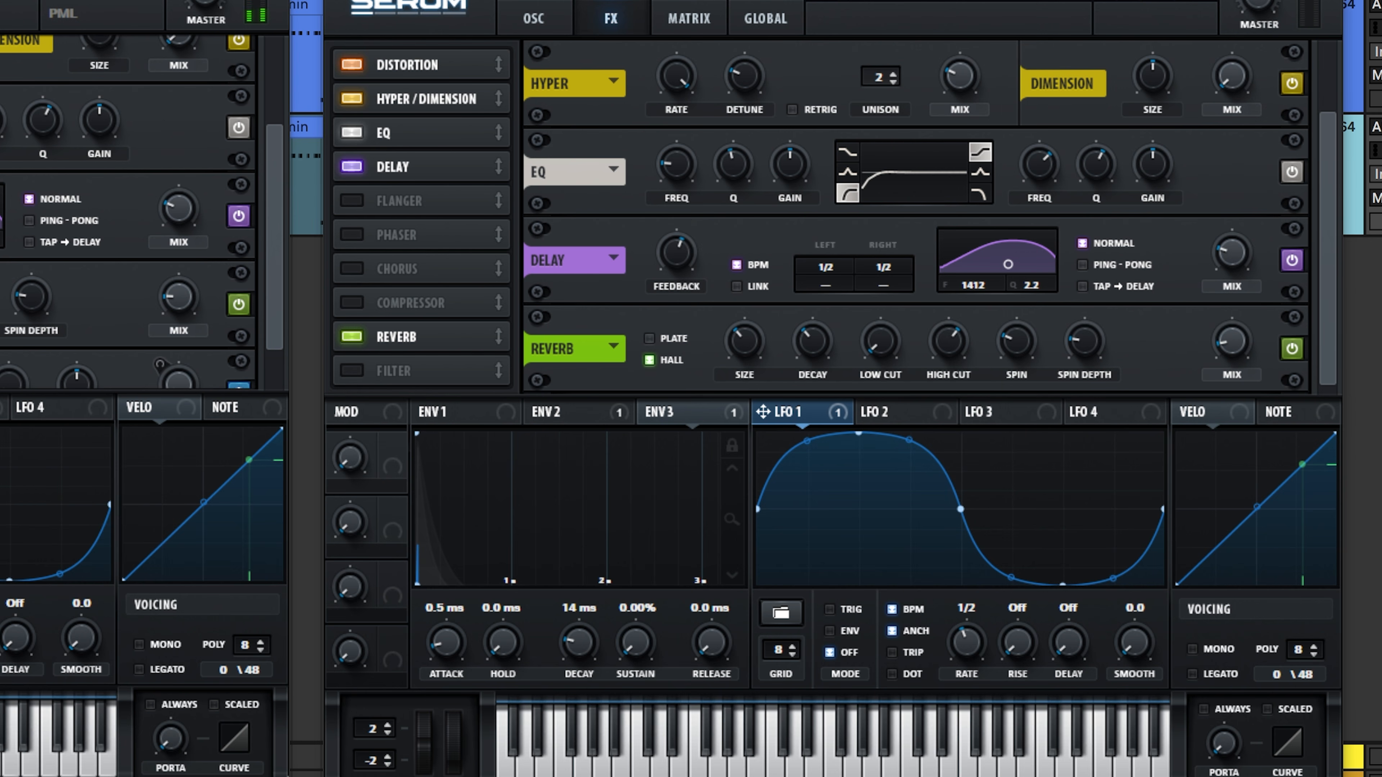
Move Reverb directly below Delay in the effects chain, and enable the Filter effect with the PP 12 type.
drag(282, 194, 292, 263)
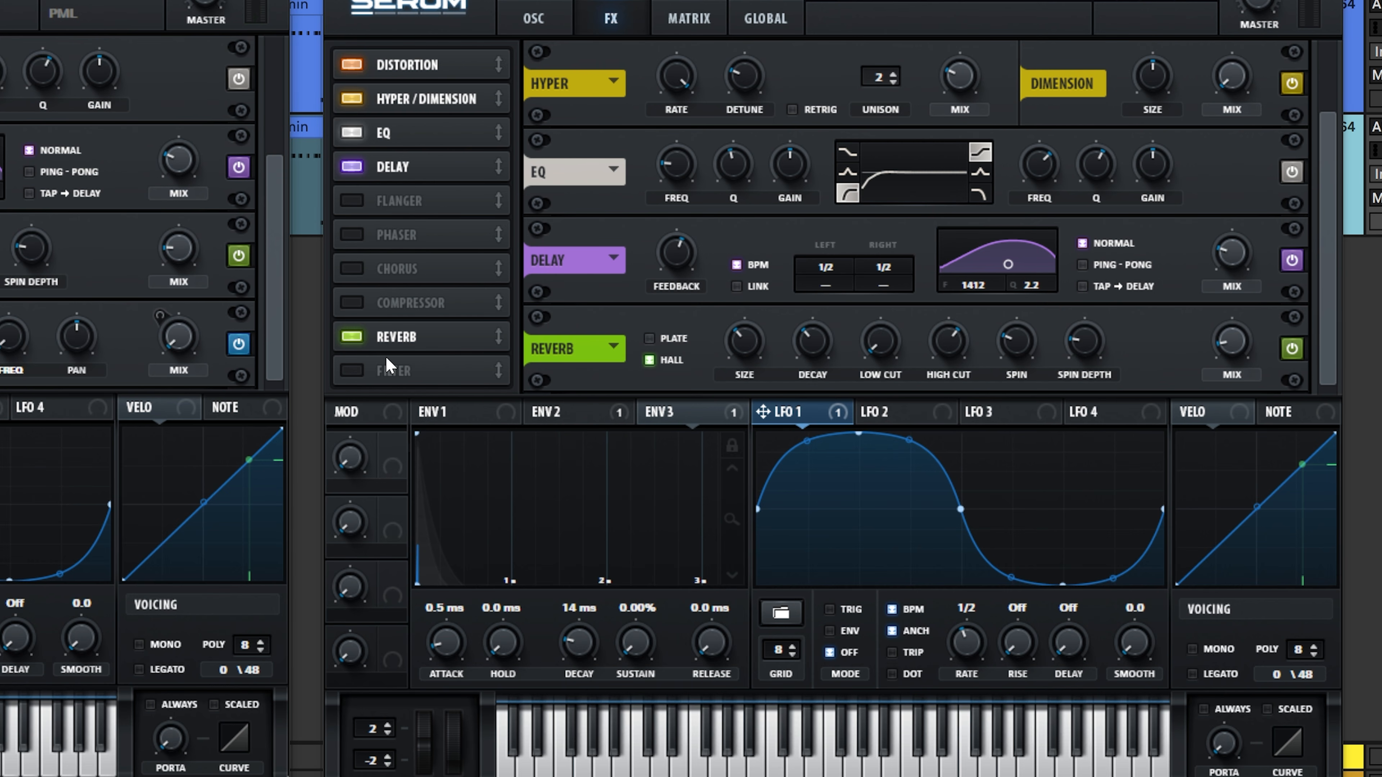
drag(388, 338, 387, 200)
click(351, 371)
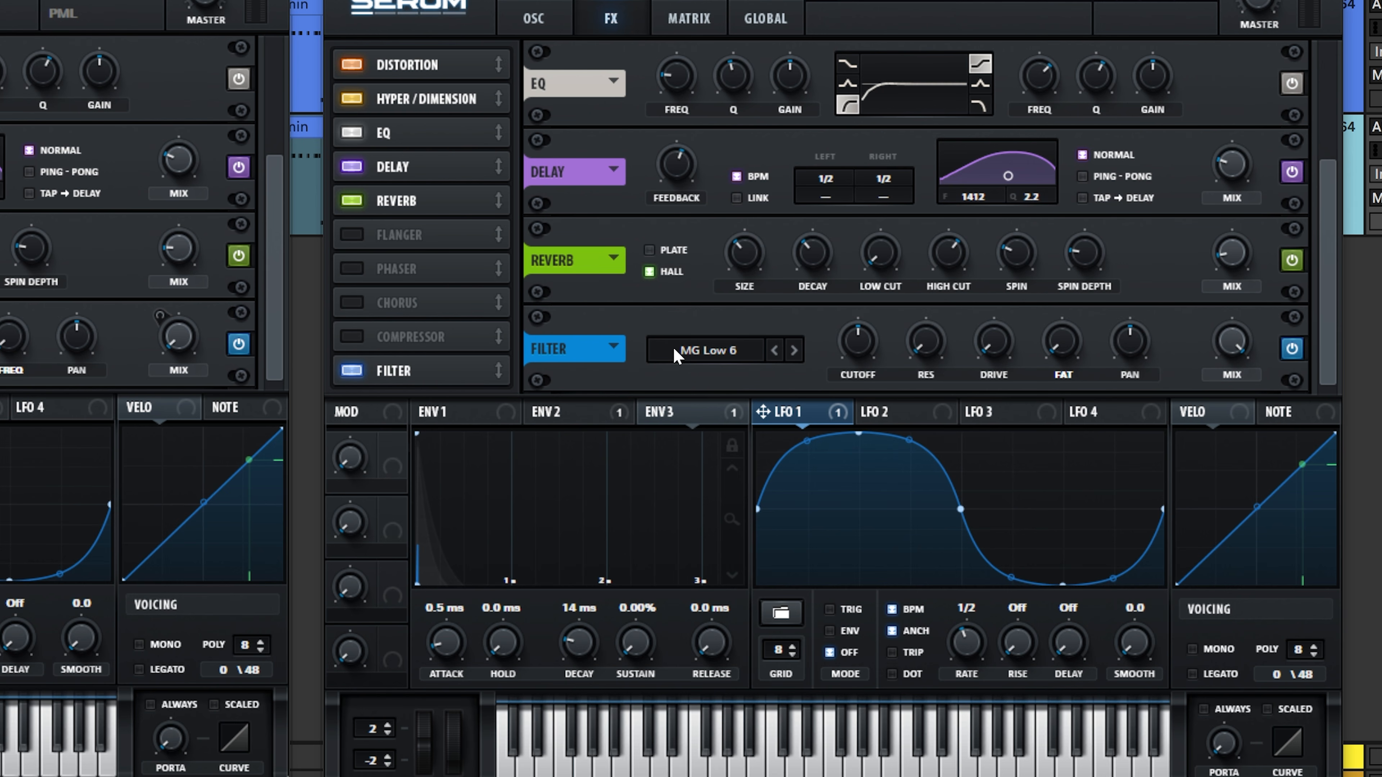
click(690, 354)
mouse_move(721, 402)
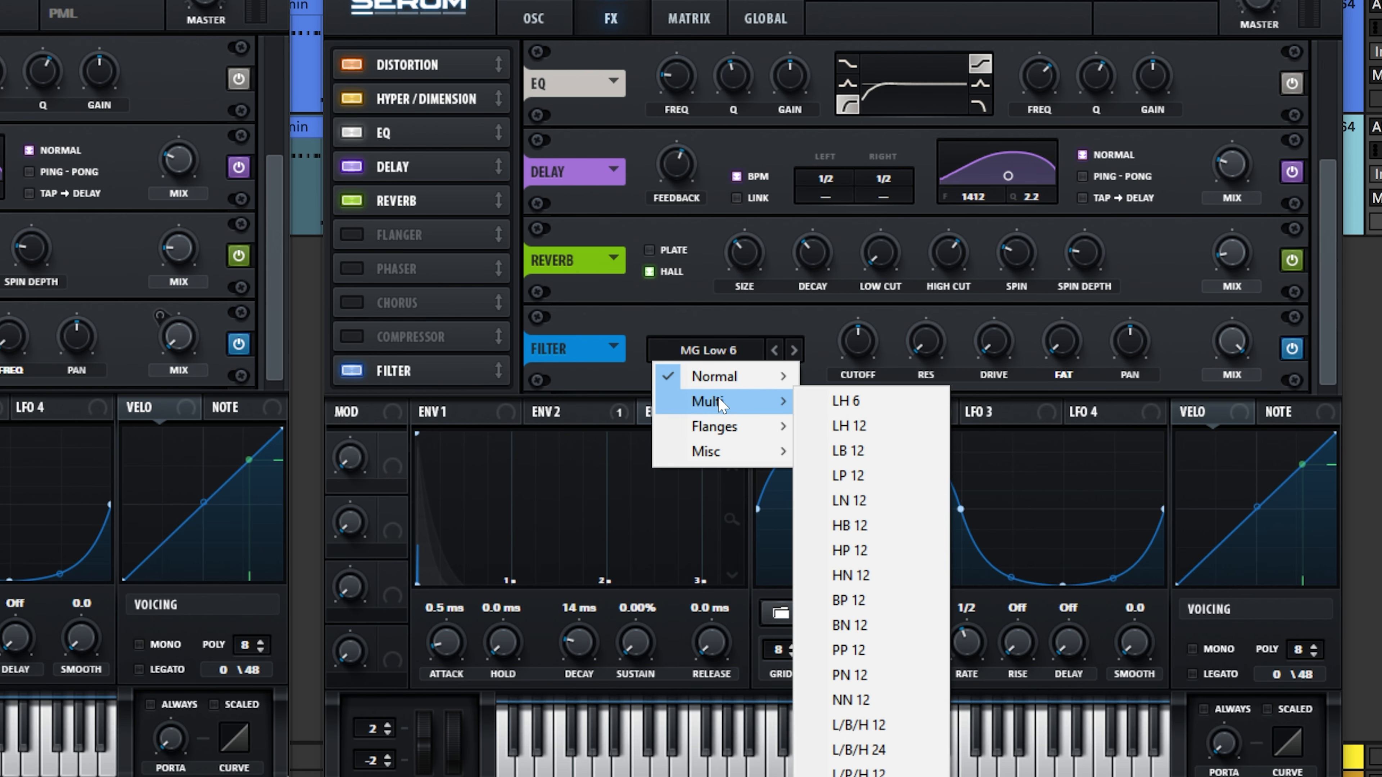
click(872, 651)
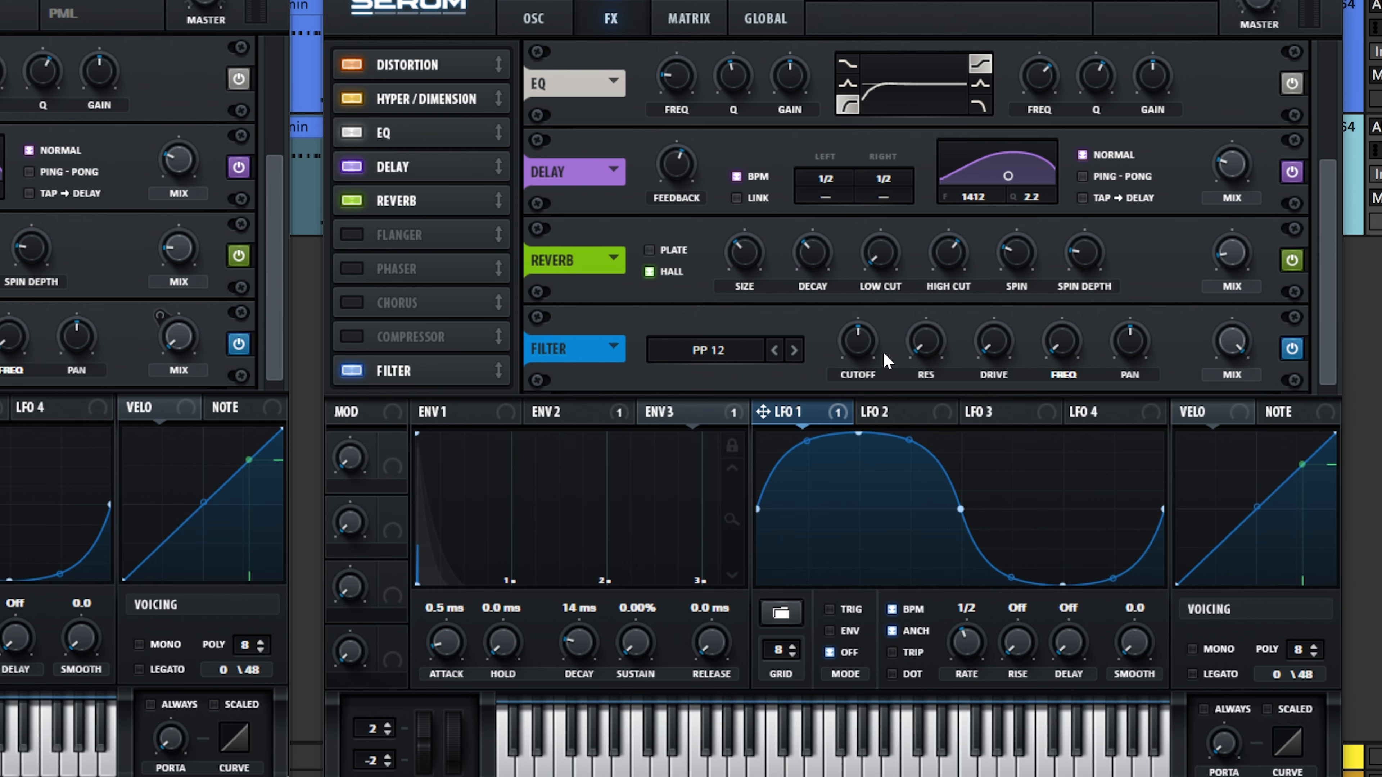
Raise the effects filter's cutoff and resonance, set its mix to minimum, and control the mix with Macro 1, turned up.
drag(857, 357, 919, 127)
drag(1229, 343, 1240, 538)
drag(397, 477, 1232, 343)
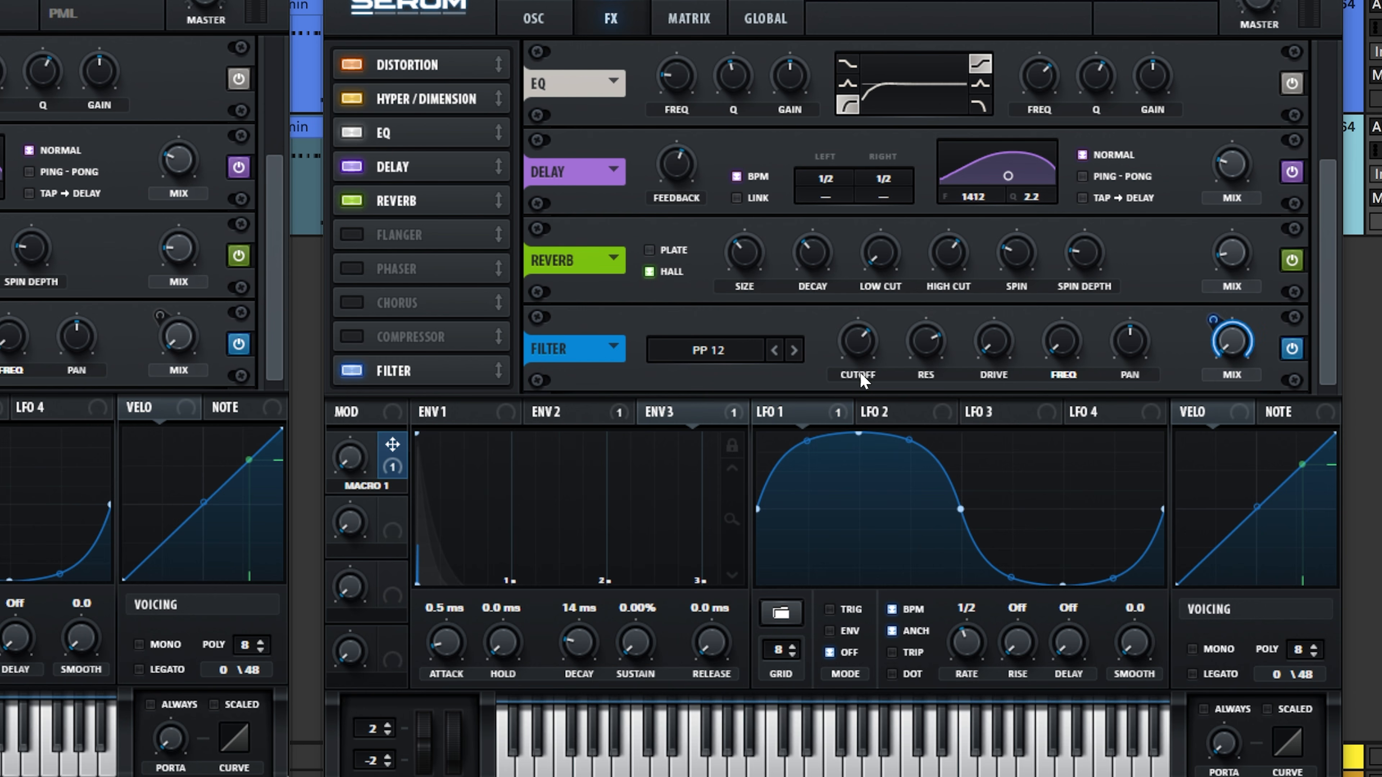
drag(360, 462, 344, 283)
Return to the oscillator page and fine-tune the main filter's drive.
click(534, 20)
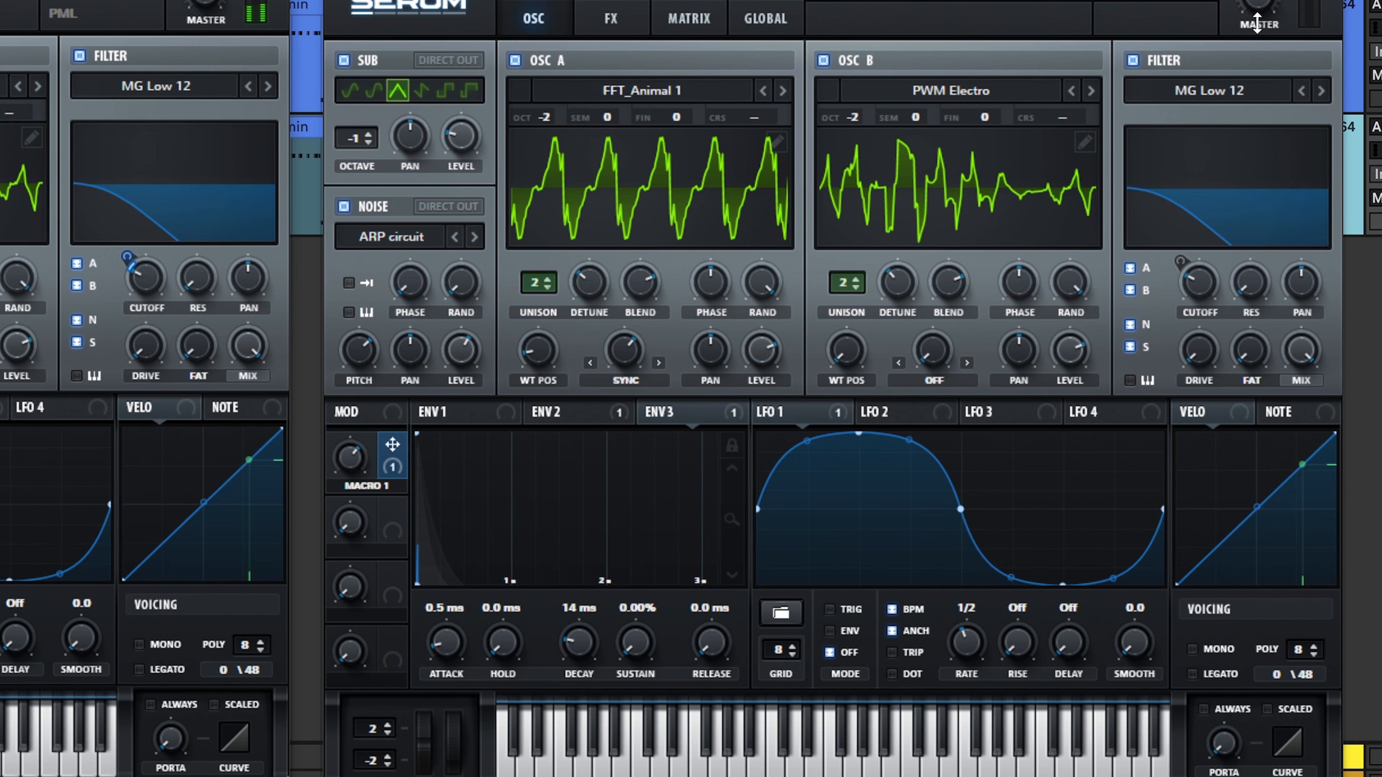
mouse_move(1257, 5)
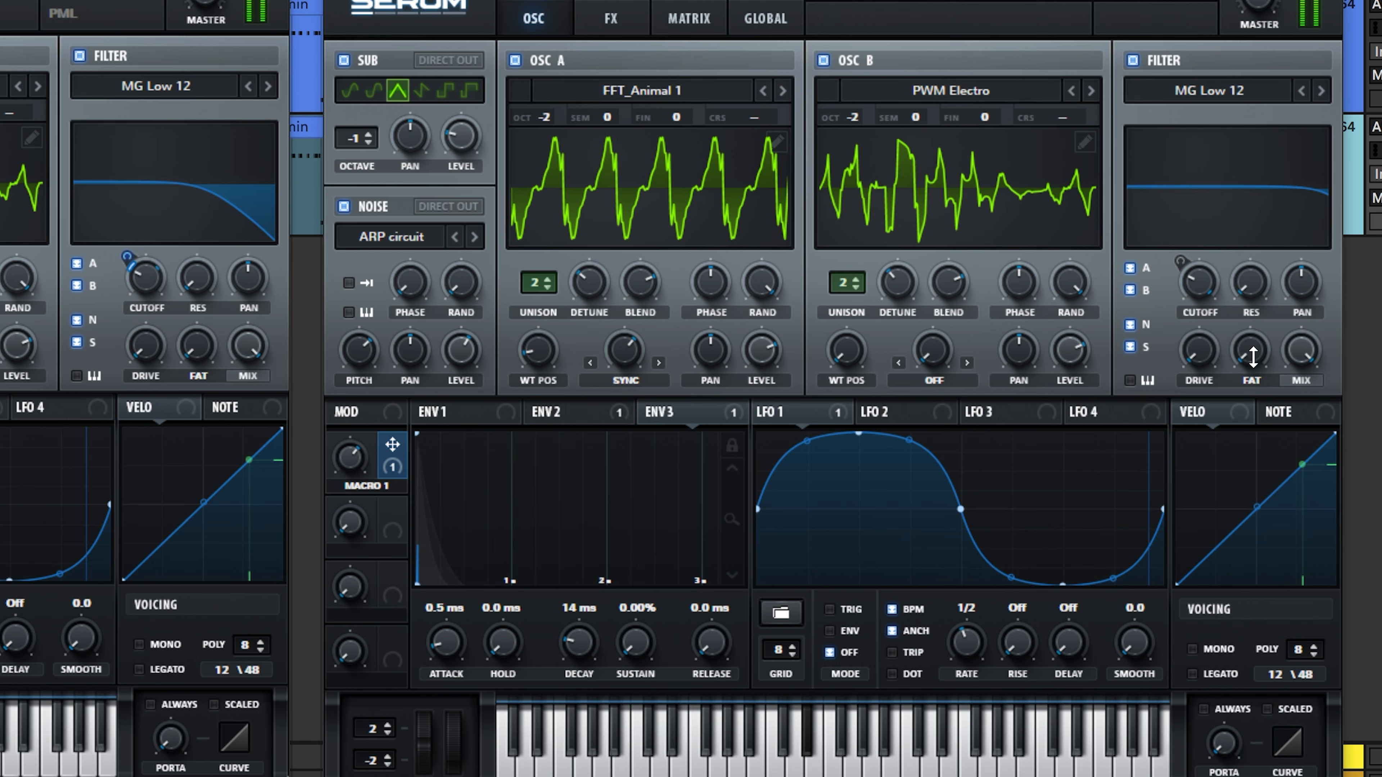
mouse_move(1203, 348)
mouse_down()
mouse_move(1212, 307)
mouse_move(1206, 336)
mouse_up()
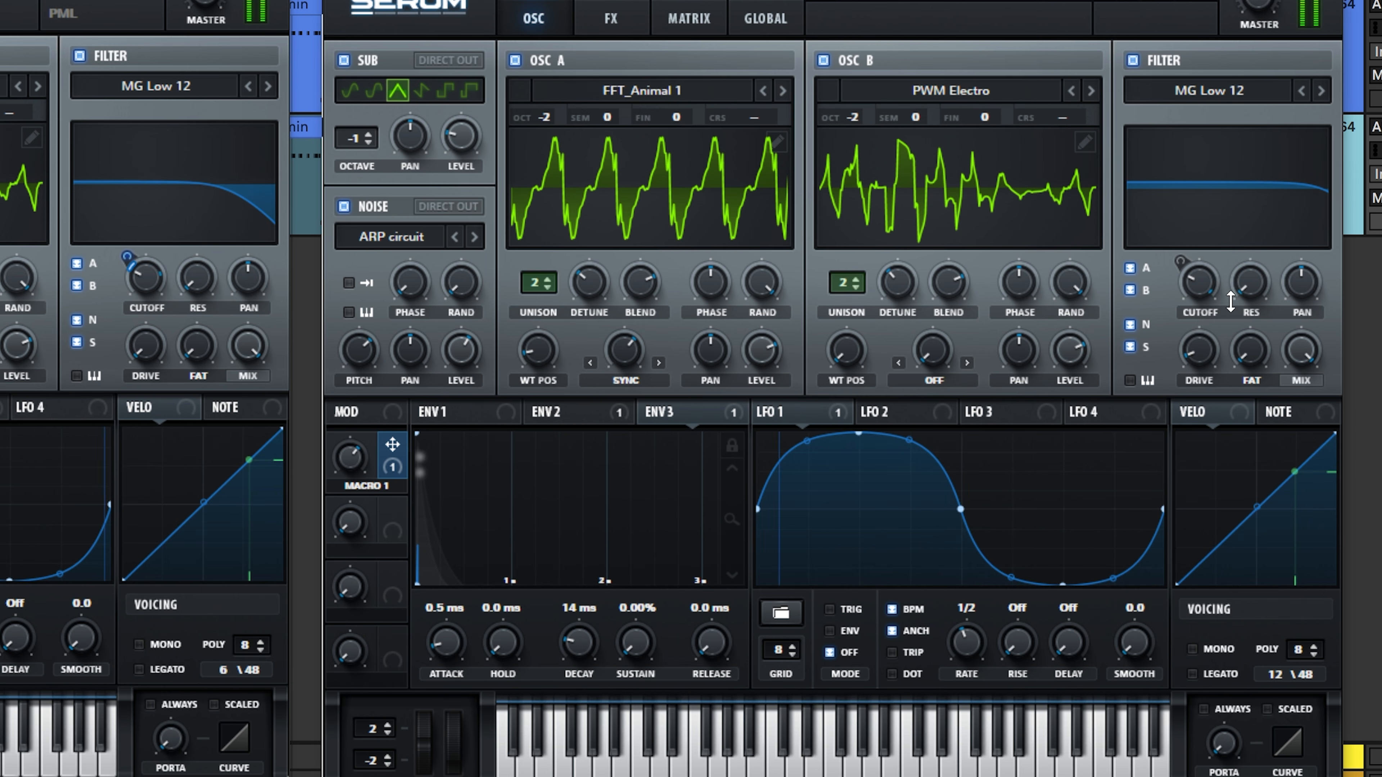
Fine-tune Env 2's modulation amount on the main filter's cutoff, and close the rebuilt patch's window.
click(560, 413)
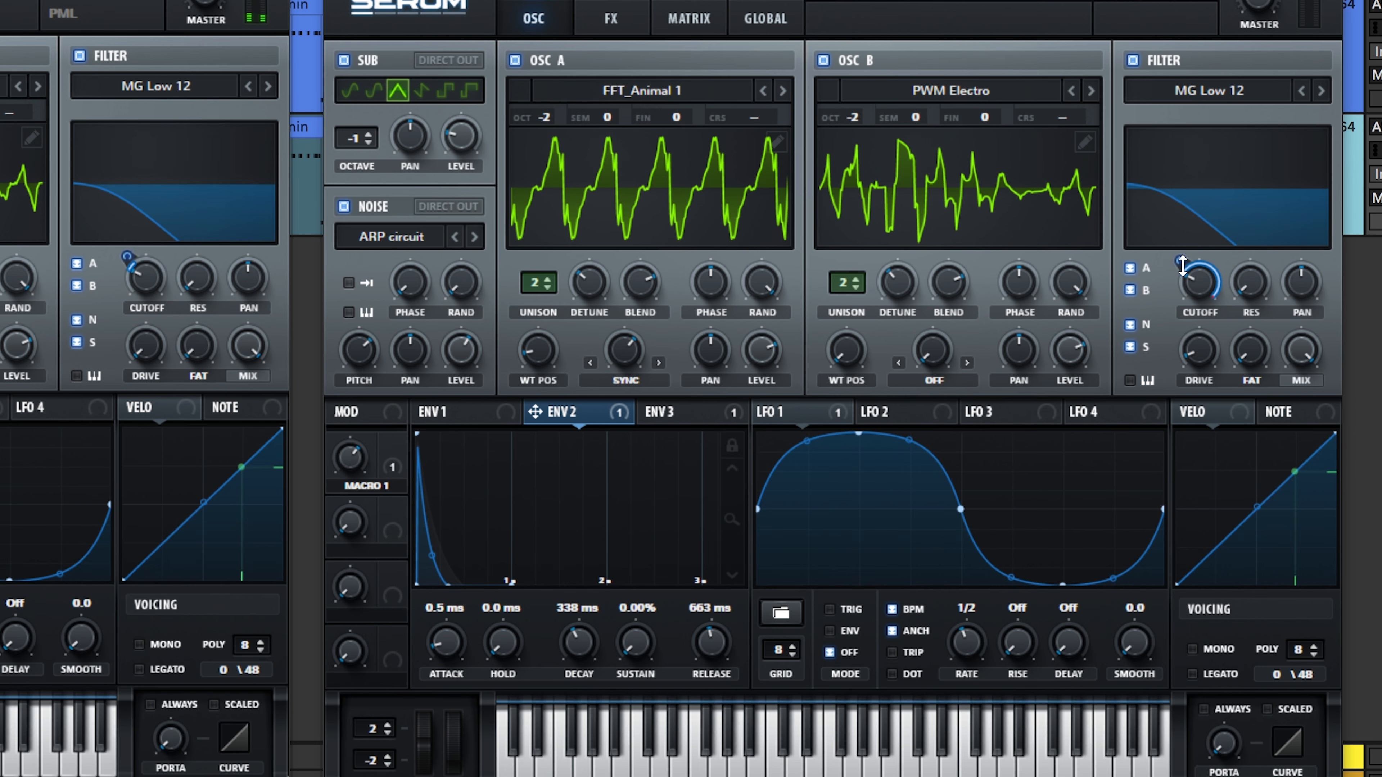
drag(1181, 262, 1172, 320)
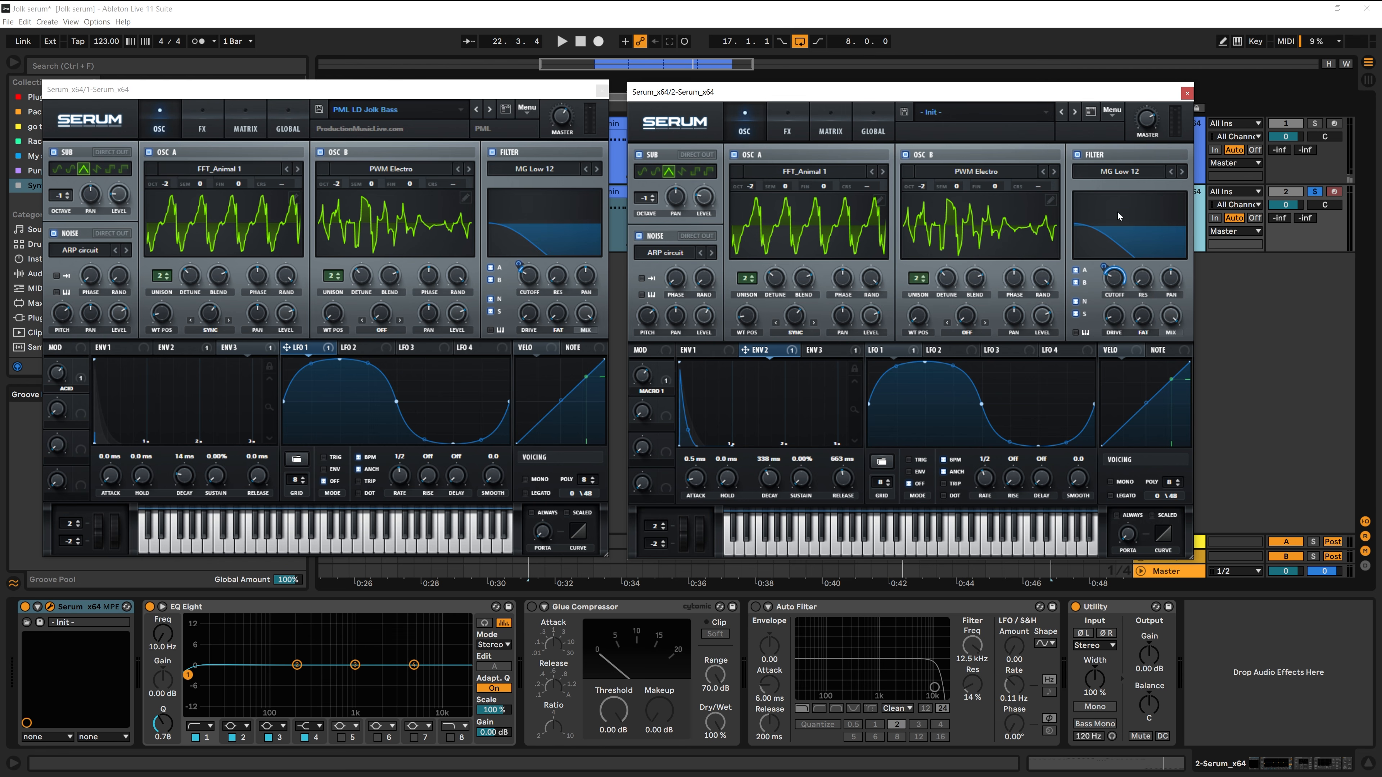
click(1187, 94)
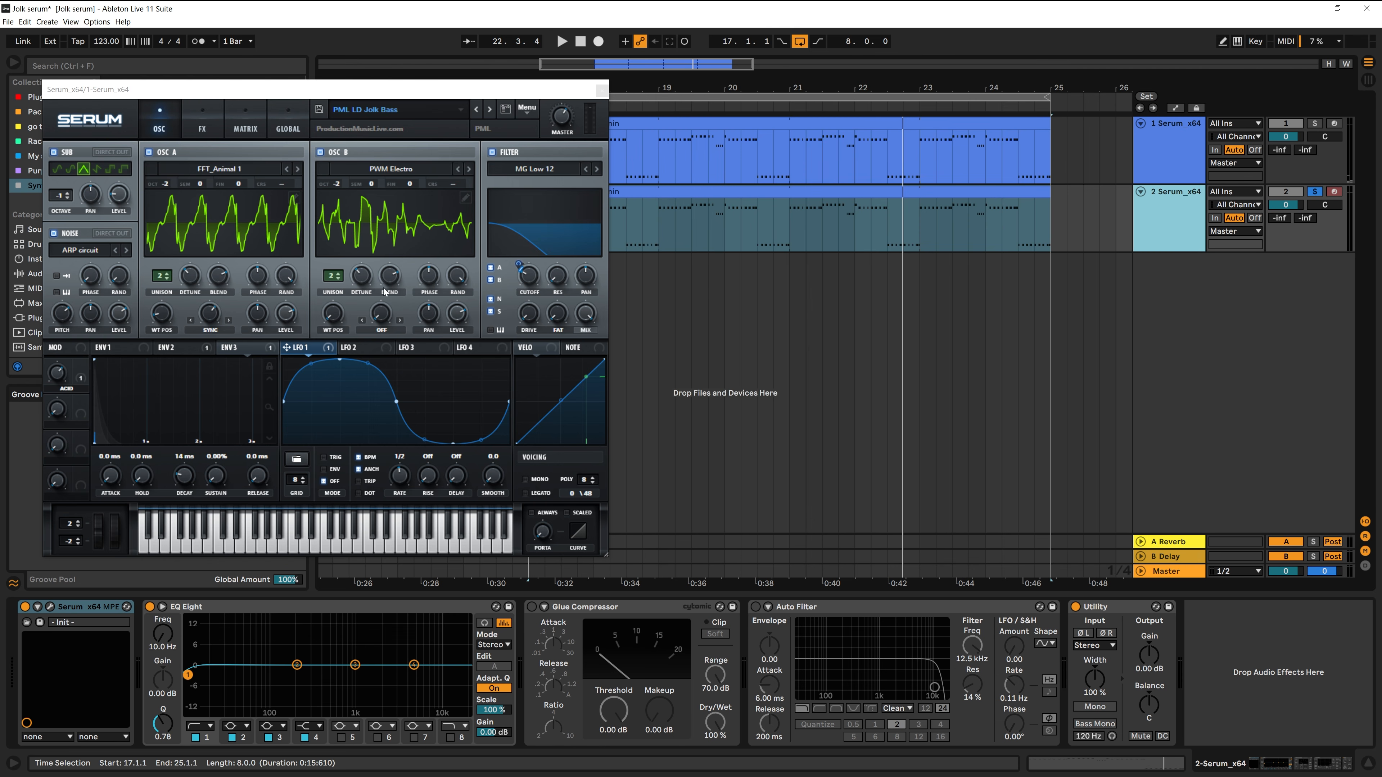